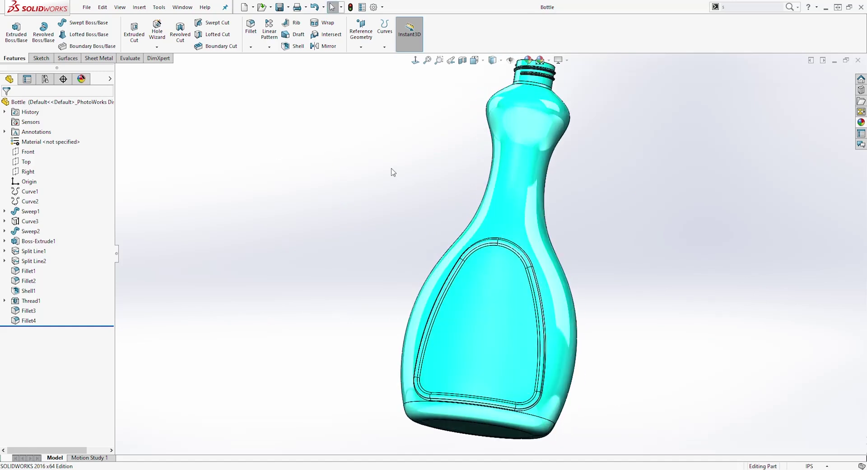
- Close the finished Bottle part and create a new part document
middle_click_drag(591, 161, 594, 207)
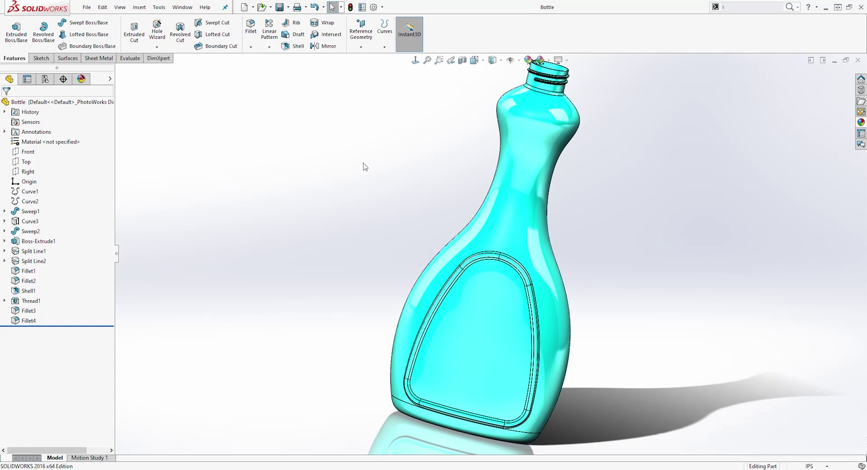
key("ctrl+w")
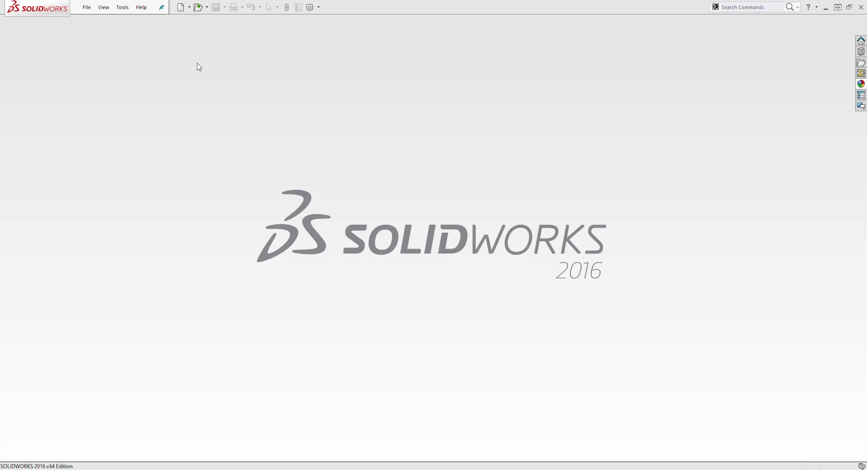
left_click(181, 8)
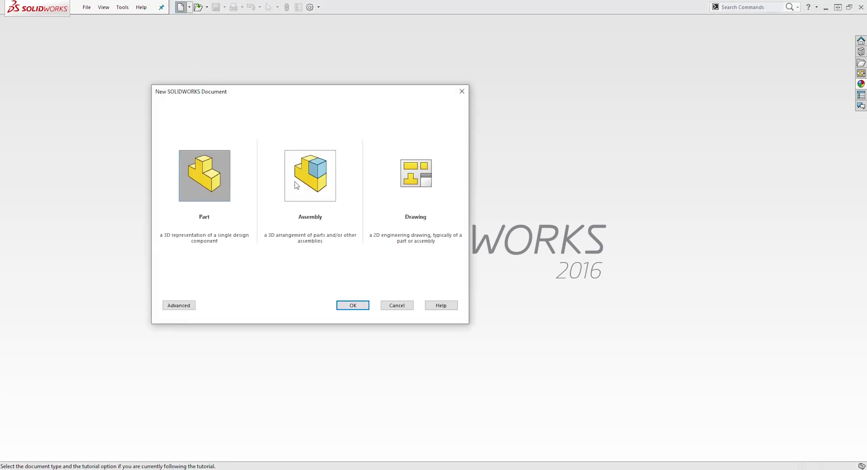
left_click(351, 305)
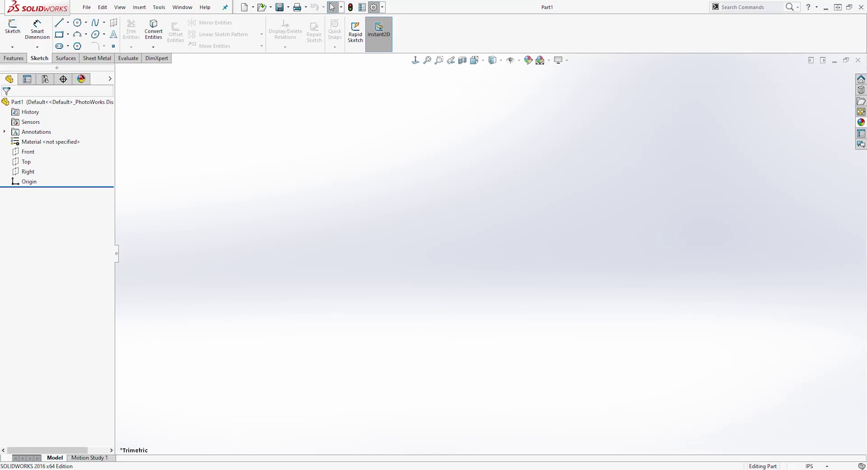
- Check in the document properties that the part's unit system is IPS (inch, pound, second)
left_click(373, 7)
left_click(254, 96)
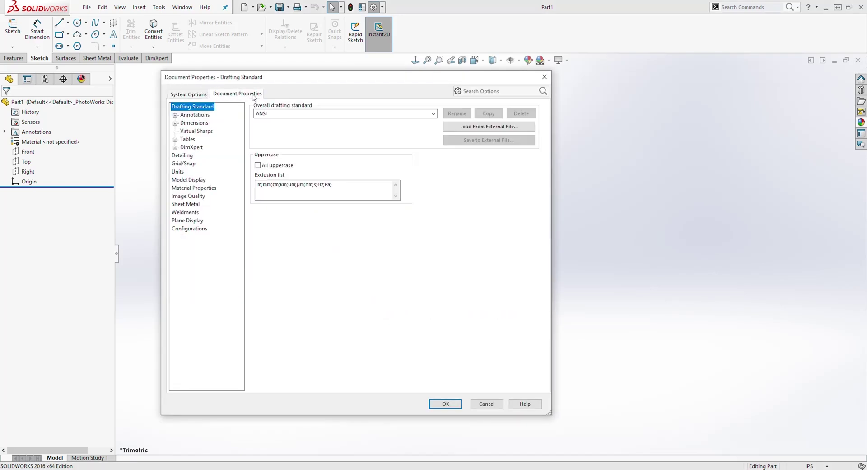
left_click(178, 171)
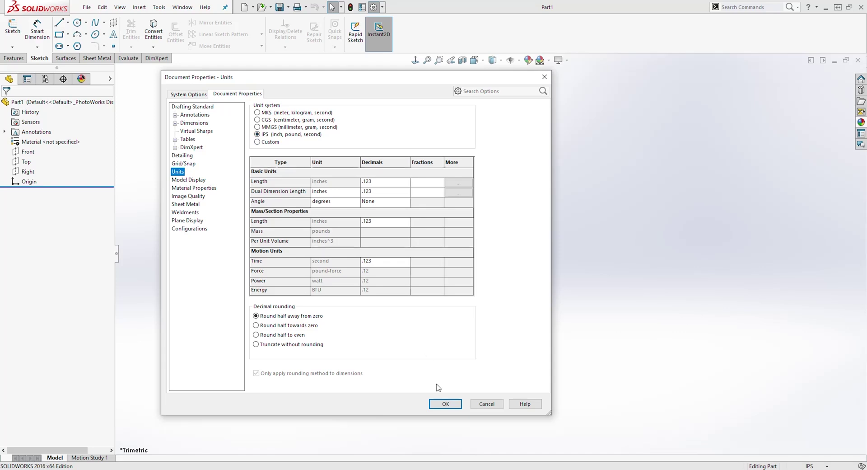
left_click(444, 404)
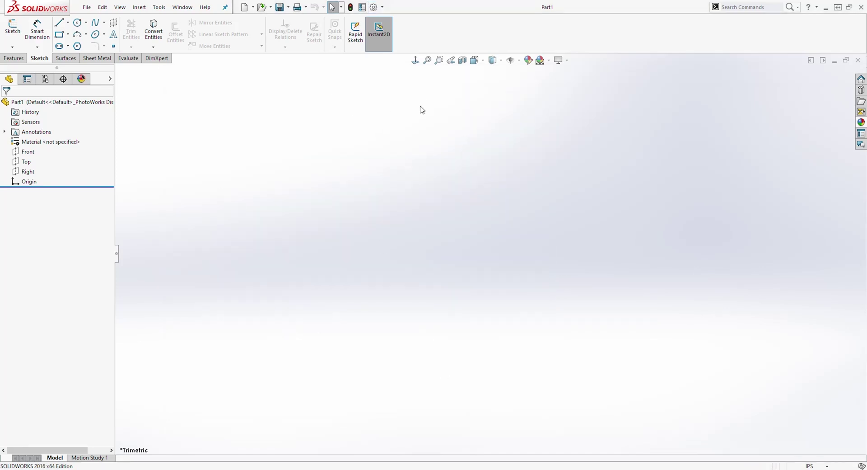
left_click(825, 9)
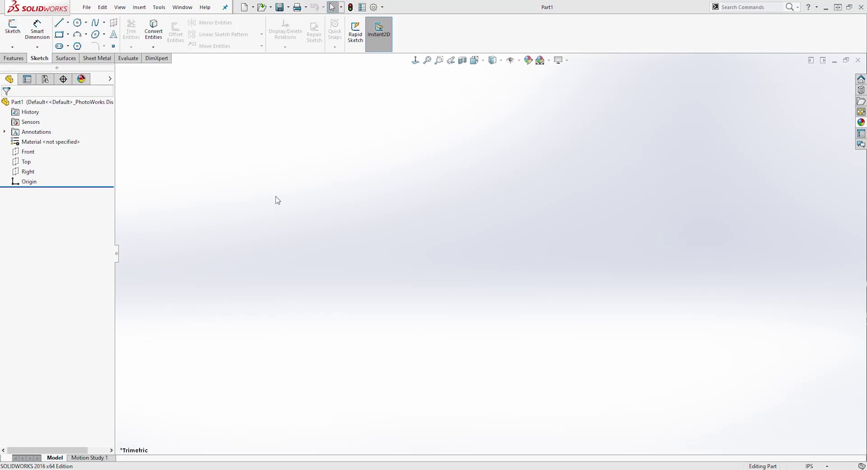
- Create a curve through XYZ points from the file Front Plane Curve.sldcrv on the Desktop
left_click(68, 58)
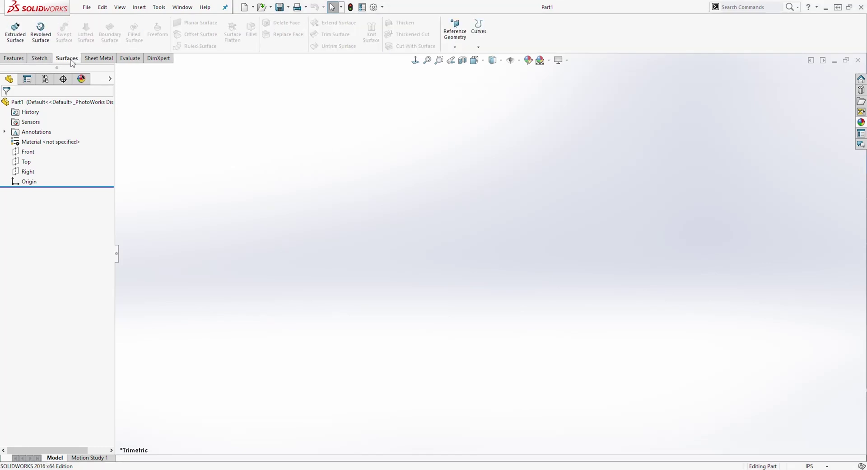
left_click(481, 45)
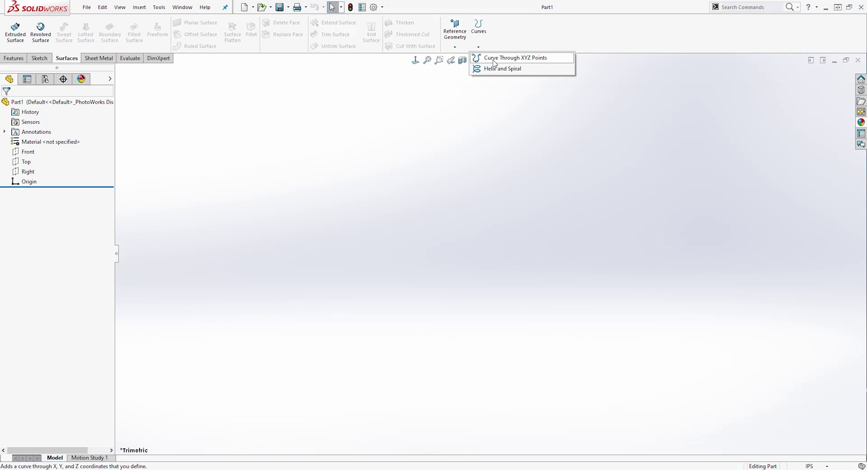
left_click(494, 59)
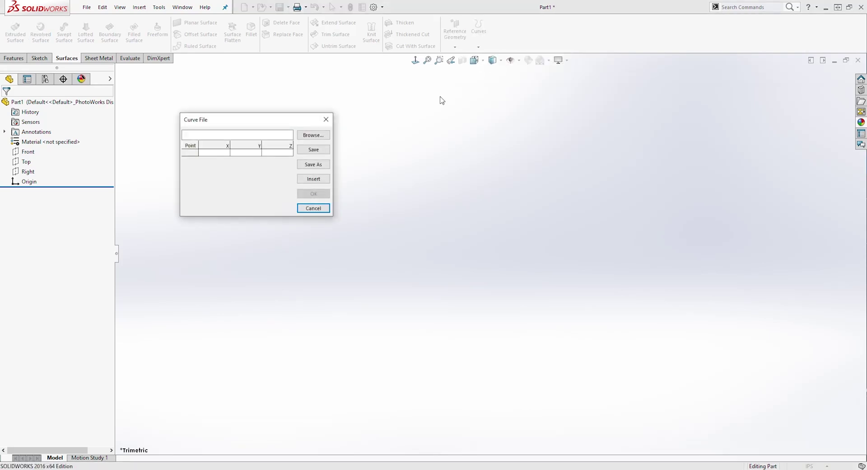
left_click(315, 136)
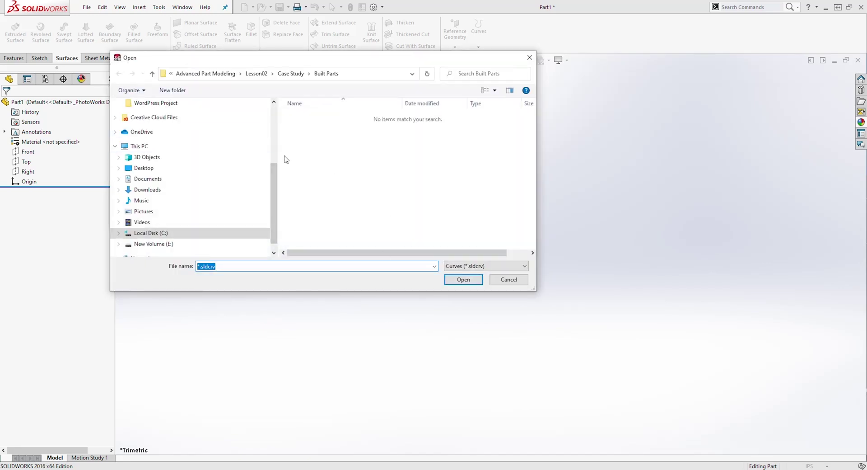
left_click(145, 168)
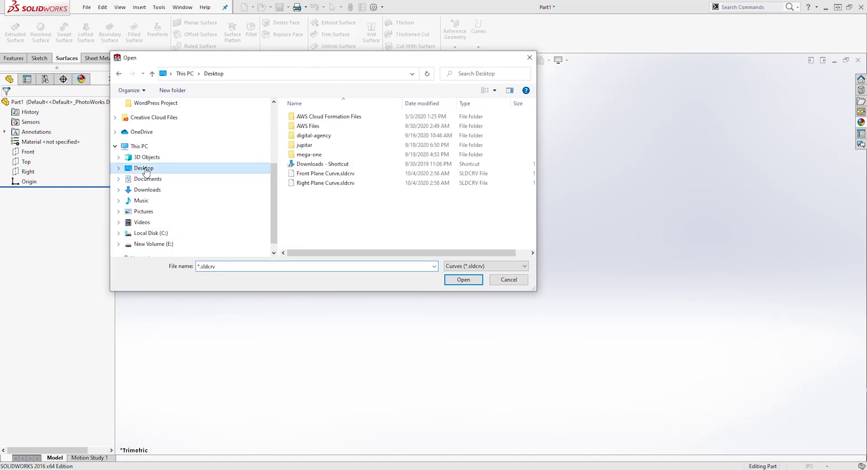
left_click(334, 174)
left_click(465, 280)
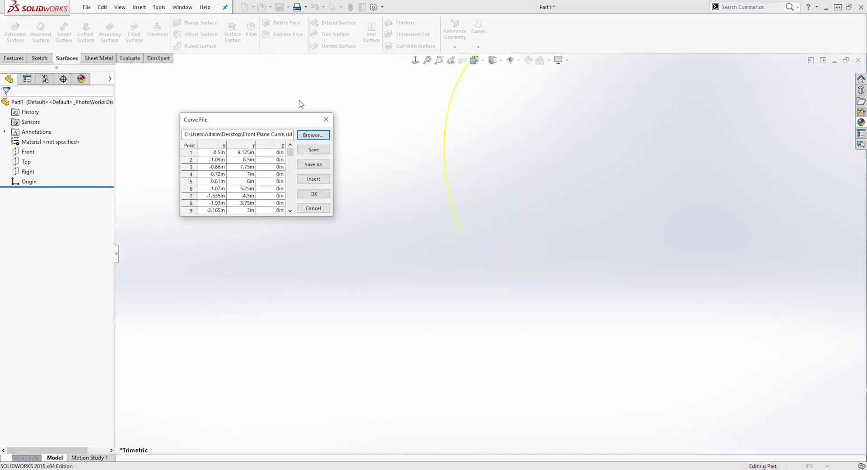
left_click(314, 193)
- Create a second curve through XYZ points from the file Right Plane Curve.sldcrv on the Desktop
middle_click_drag(571, 164, 554, 248)
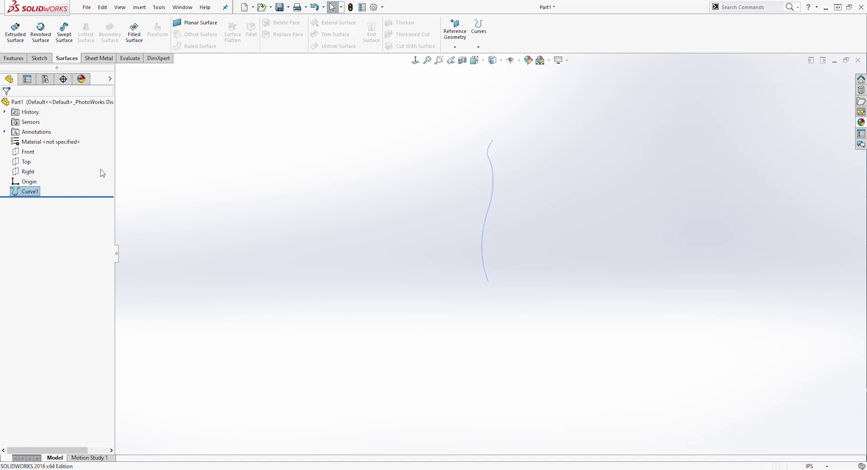
left_click(479, 45)
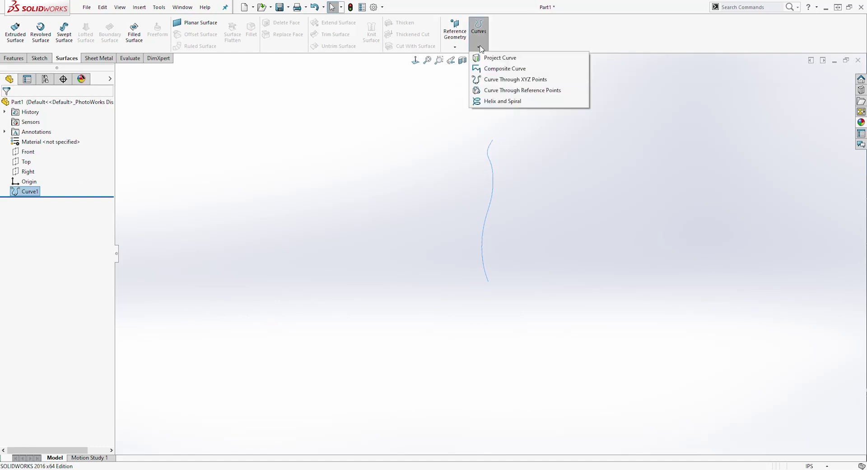
left_click(503, 81)
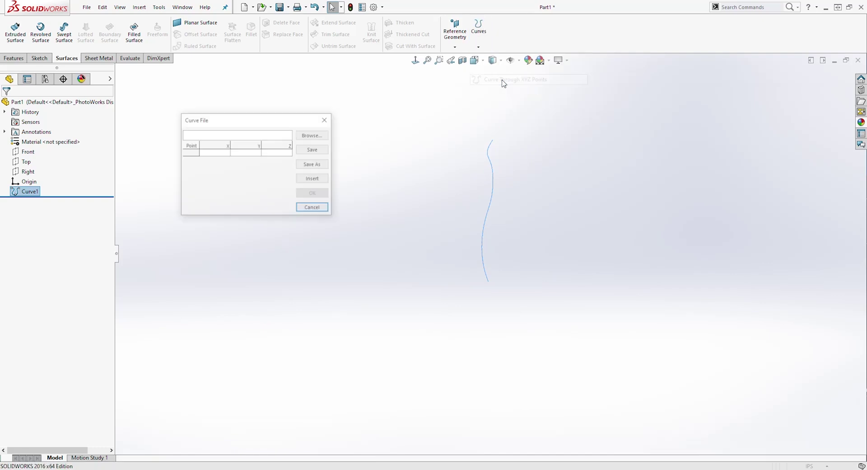
left_click(319, 136)
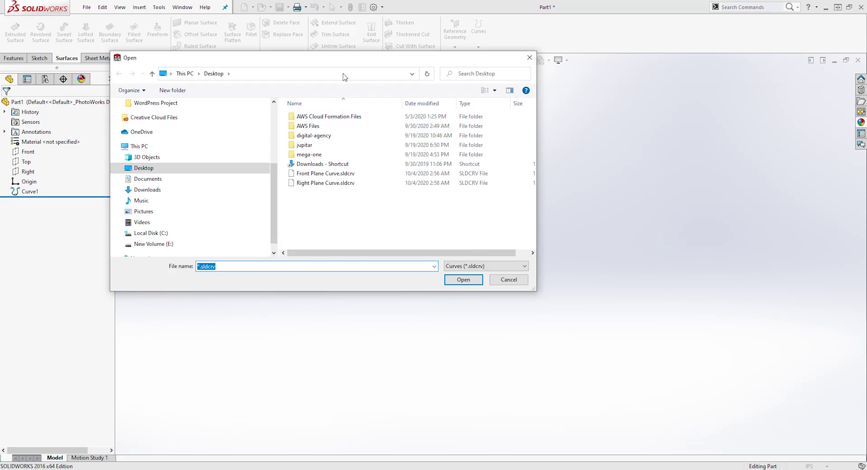
left_click(321, 183)
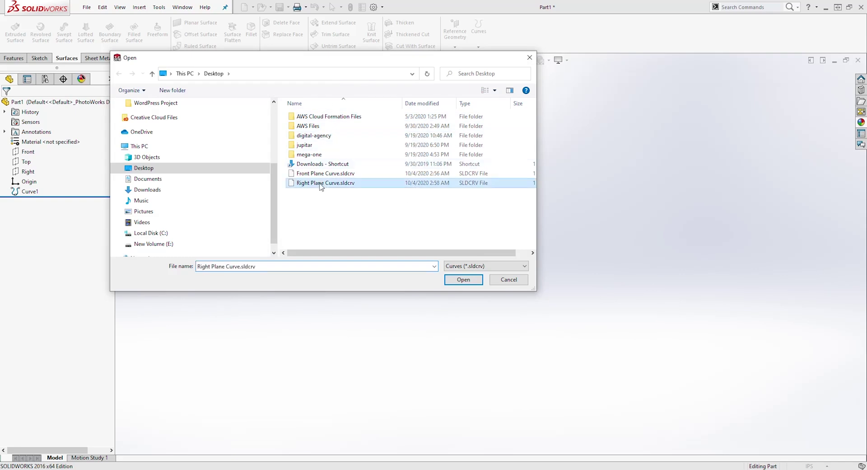
left_click(462, 280)
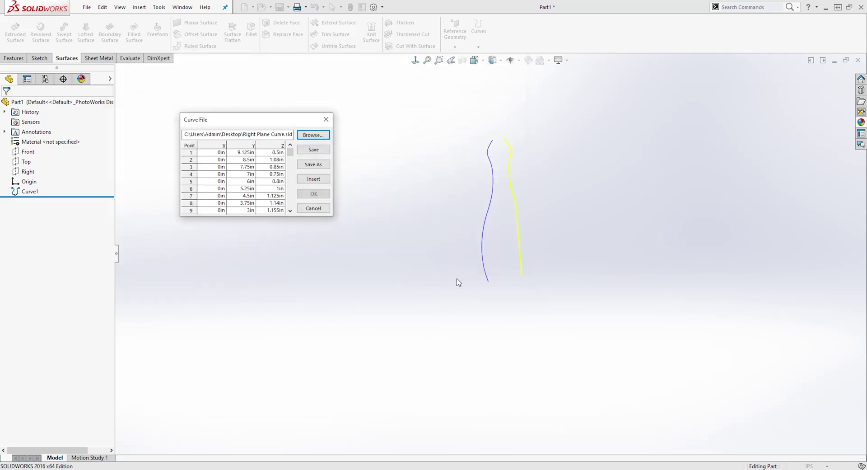
left_click(314, 193)
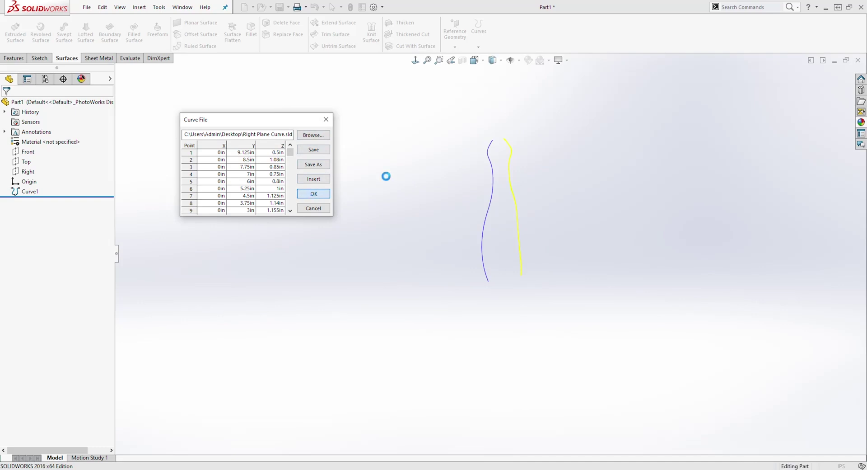
- Sketch an ellipse on the Top plane centred on the origin, with radii of about 1.88 in horizontally and 0.91 in vertically
middle_click_drag(536, 169, 471, 213)
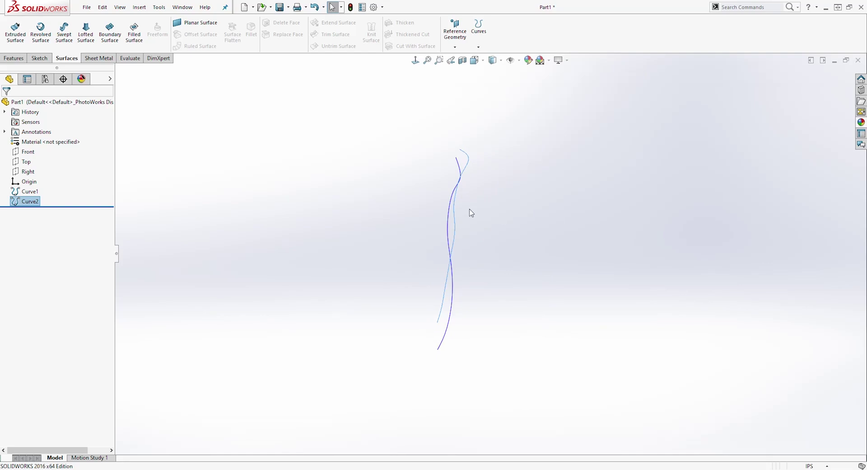
left_click(26, 162)
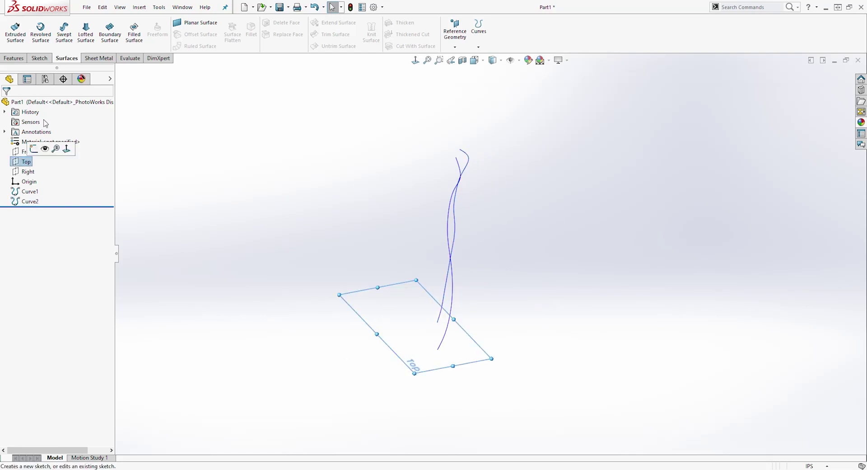
left_click(39, 58)
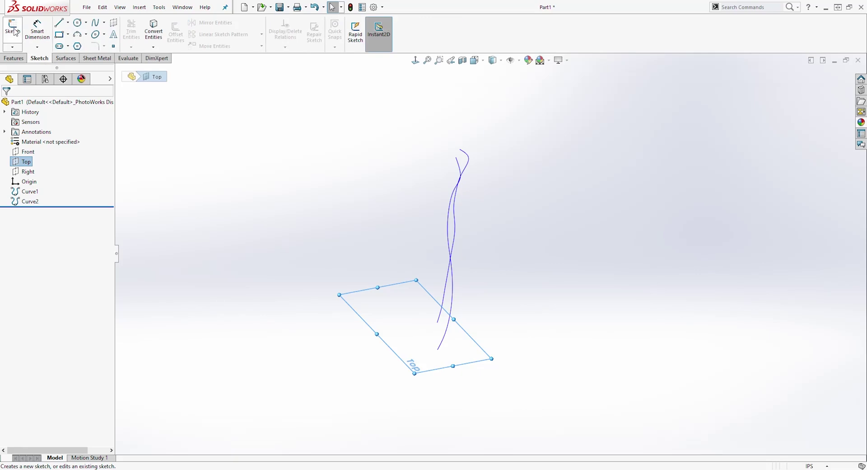
left_click(14, 31)
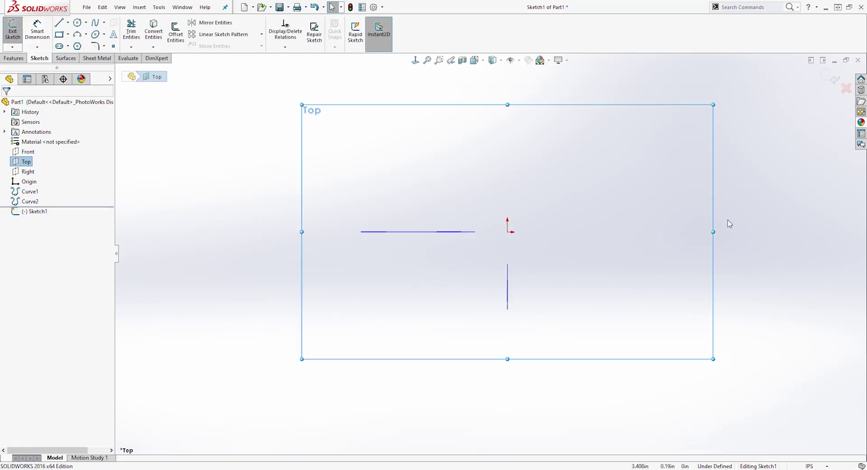
left_click(95, 35)
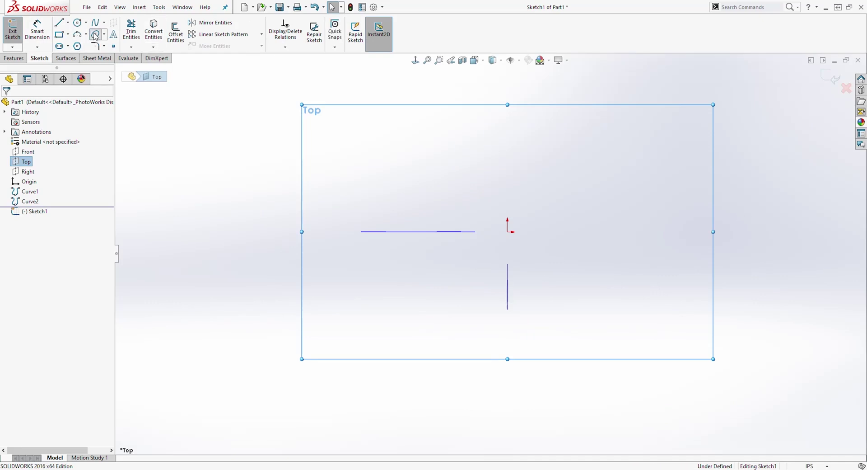
left_click(508, 232)
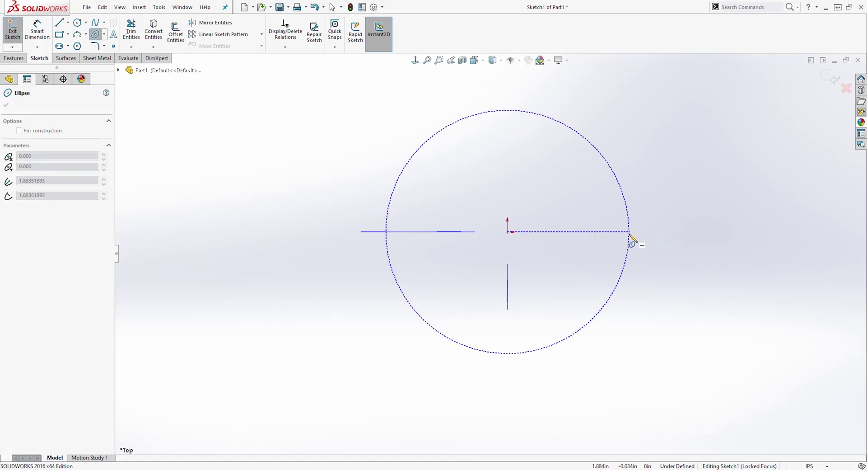
left_click(629, 232)
left_click(546, 176)
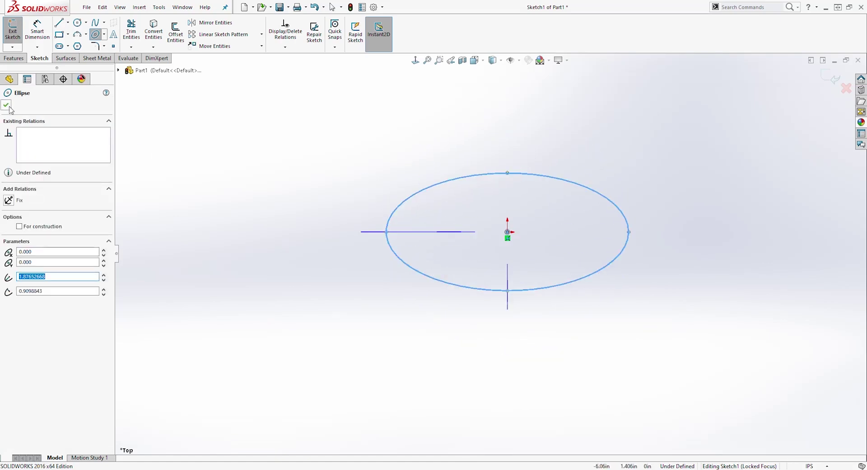
left_click(6, 106)
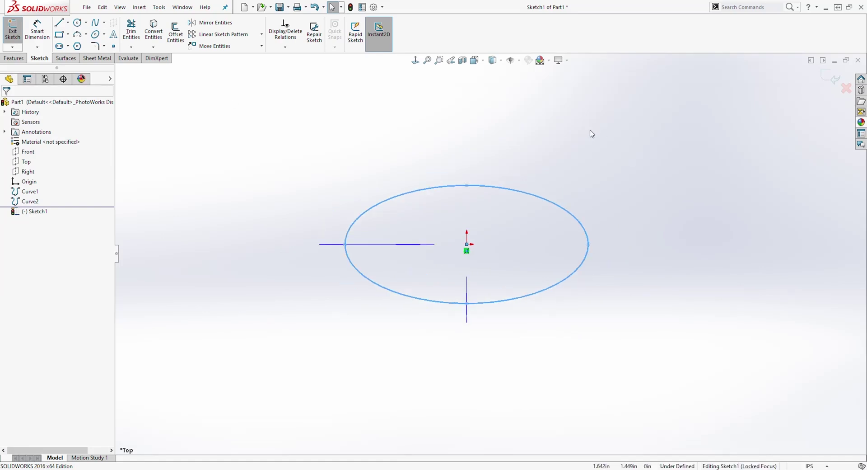
- Add a Pierce relation between the ellipse's front minor-axis point and the right-plane curve
mouse_move(612, 198)
middle_mouse_down()
mouse_move(610, 143)
mouse_move(623, 135)
mouse_move(542, 252)
mouse_move(474, 315)
middle_mouse_up()
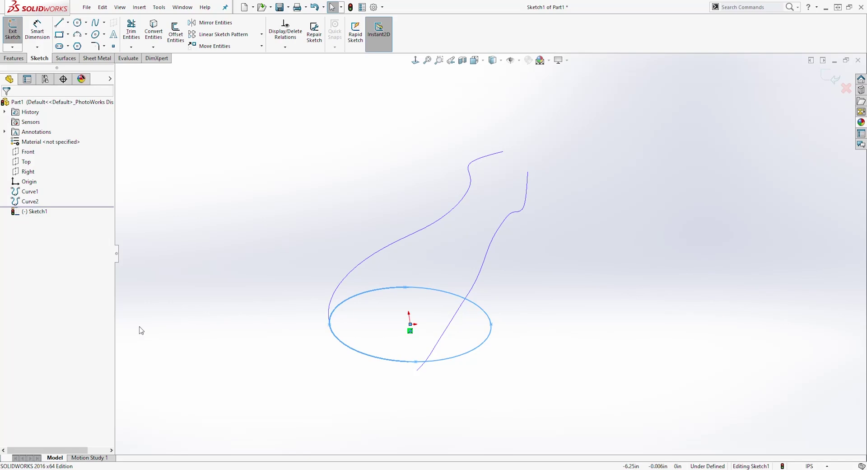
mouse_move(407, 317)
middle_mouse_down()
mouse_move(437, 306)
mouse_move(430, 335)
mouse_move(539, 377)
middle_mouse_up()
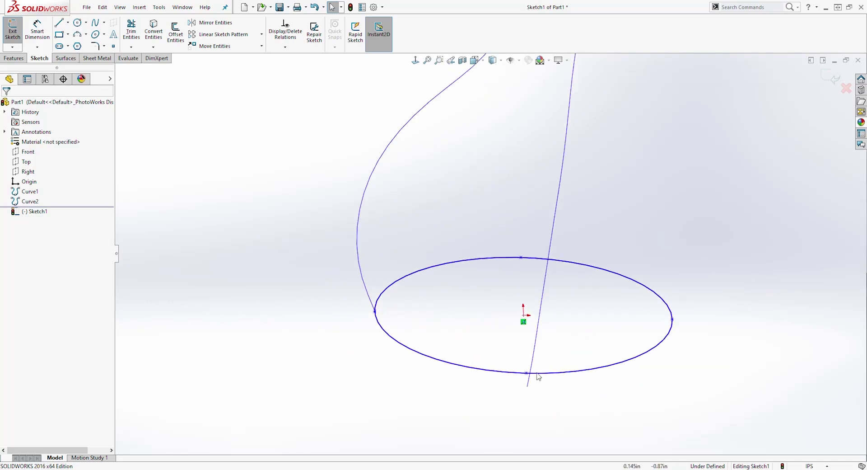
left_click(527, 373)
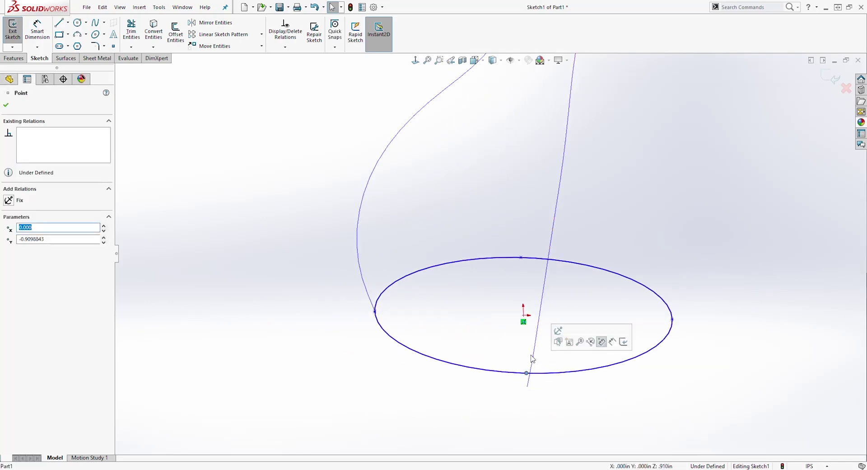
key("Escape")
left_click(534, 360, "ctrl")
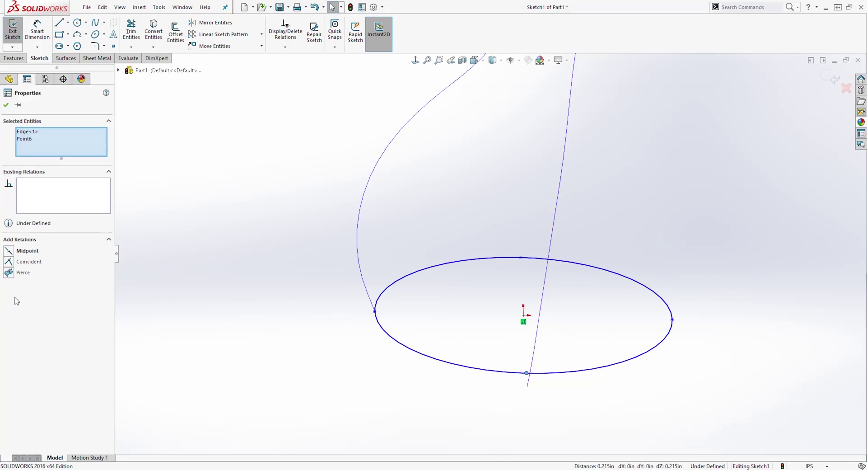
left_click(9, 272)
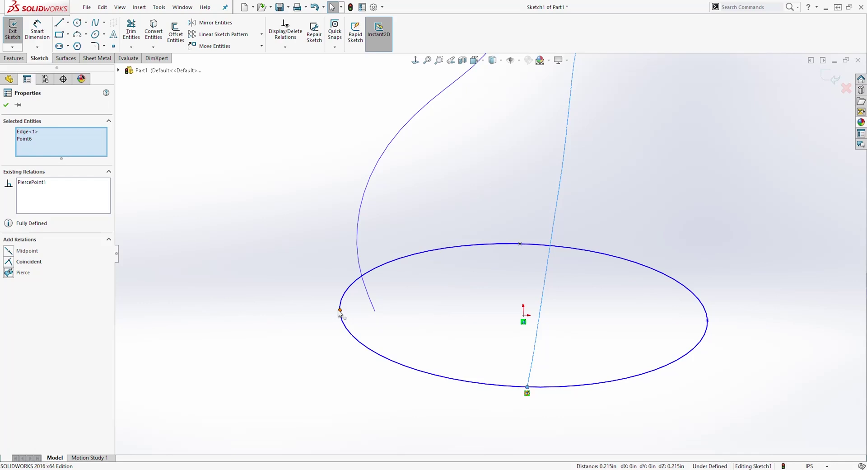
- Add a Pierce relation between the ellipse's left major-axis point and the front-plane curve, and close the sketch
left_click(374, 311)
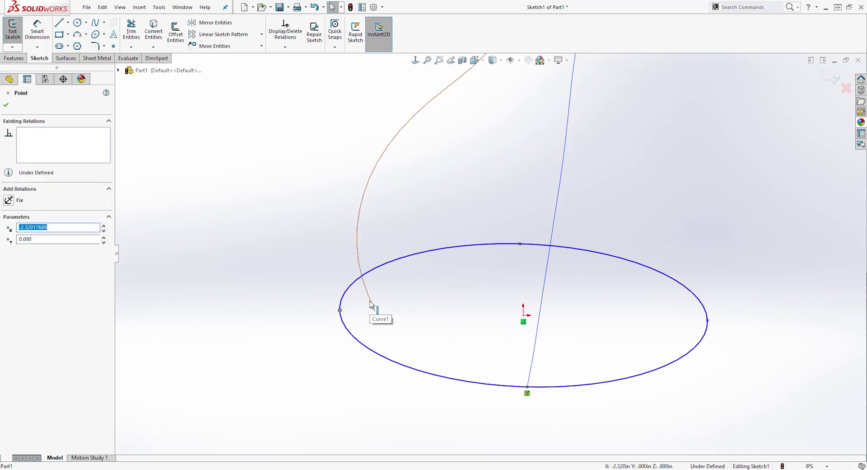
left_click(370, 305, "ctrl")
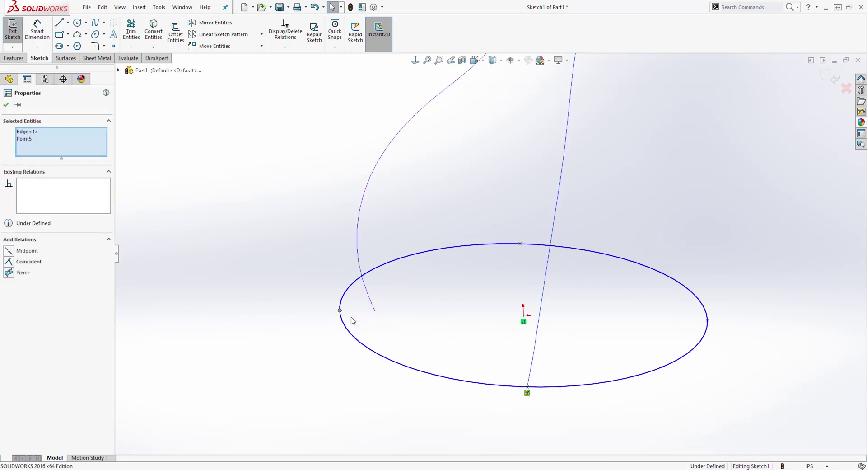
left_click(9, 272)
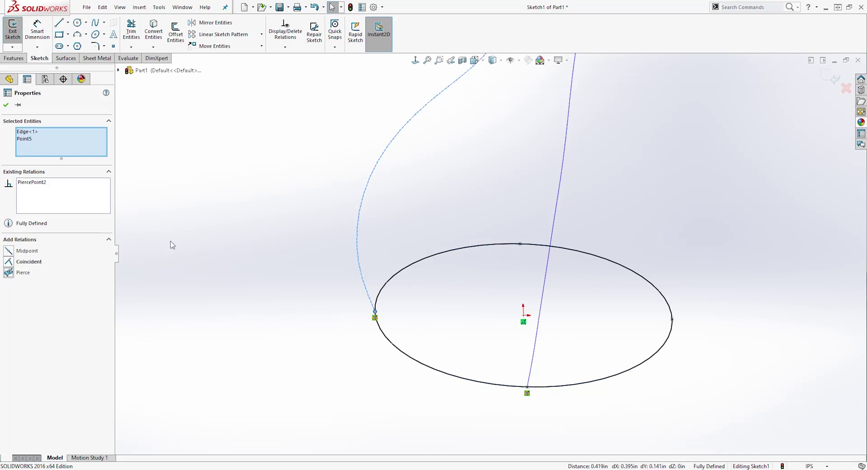
left_click(583, 302)
scroll(611, 302, "up", 3)
mouse_move(612, 302)
middle_mouse_down()
mouse_move(668, 249)
mouse_move(742, 294)
mouse_move(700, 374)
mouse_move(481, 217)
middle_mouse_up()
left_click(832, 78)
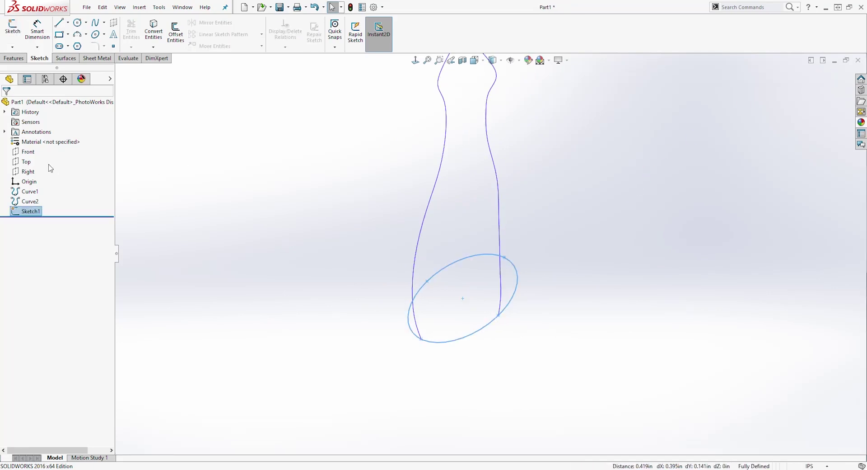
- Sketch a vertical line on the Front plane from the origin upward, about 9.97 in long
left_click(40, 153)
mouse_move(474, 312)
middle_mouse_down()
mouse_move(436, 227)
mouse_move(408, 224)
middle_mouse_up()
left_click(13, 27)
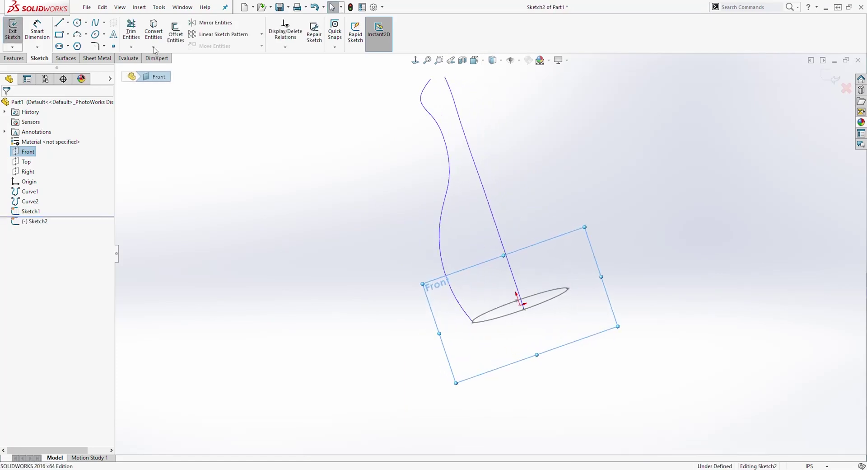
left_click(416, 60)
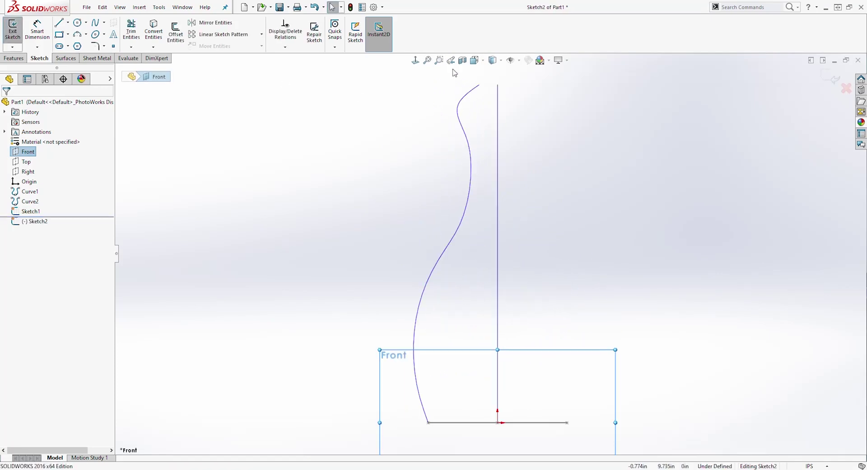
left_click(59, 23)
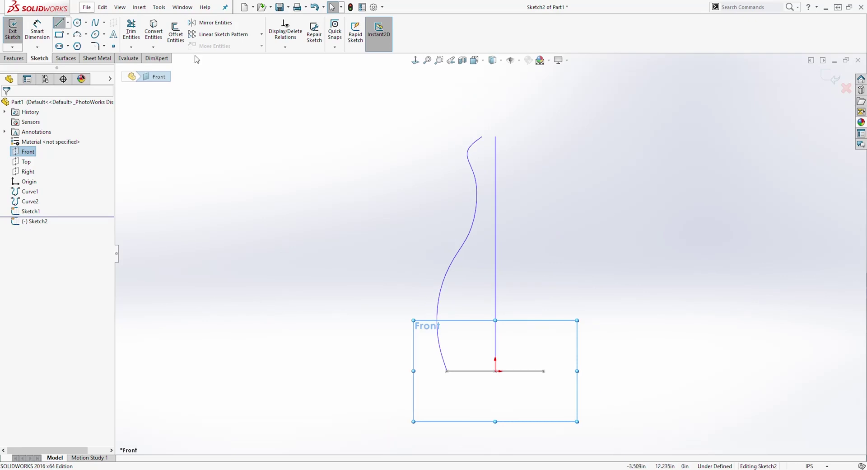
left_click(495, 371)
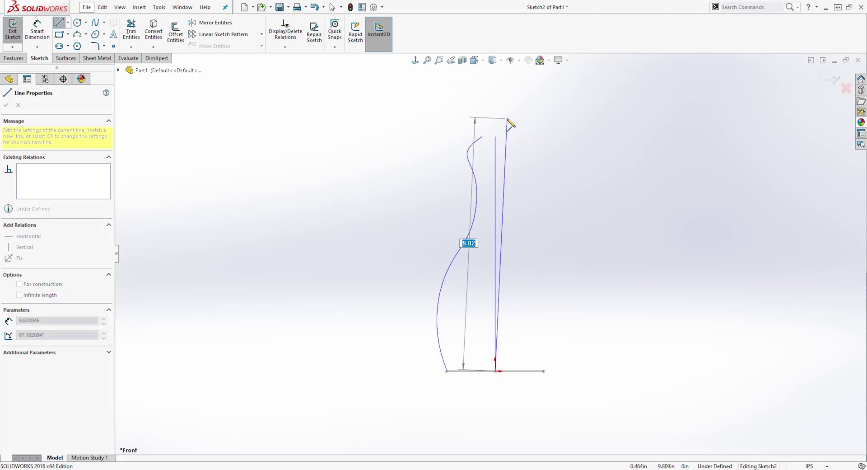
left_click(496, 115)
key("Escape")
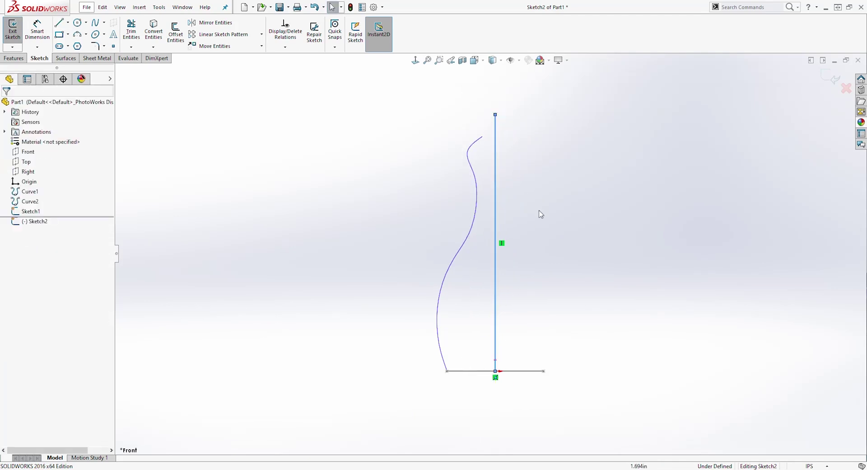
- Dimension the vertical line's length to 9.125 in and close the sketch
right_click_drag(586, 349, 587, 316)
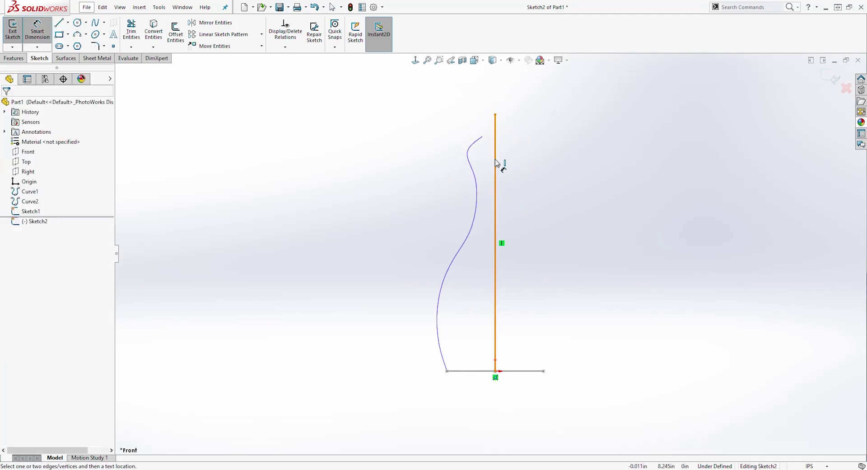
left_click(498, 167)
left_click(588, 205)
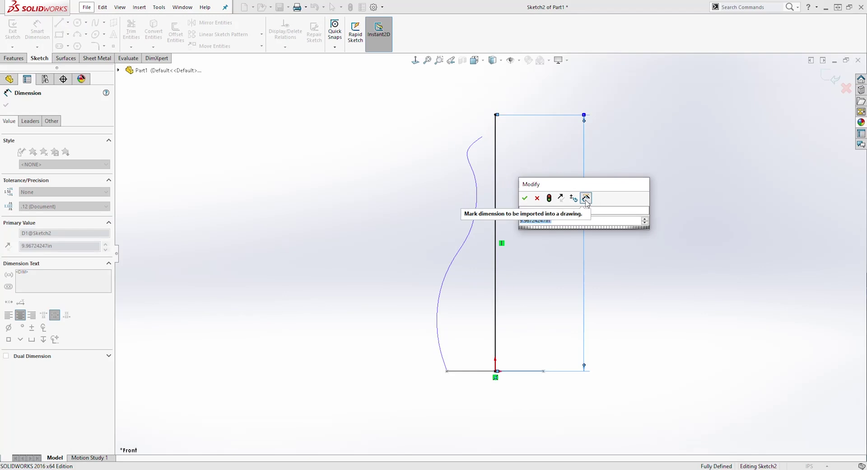
type("9.125")
key("Return")
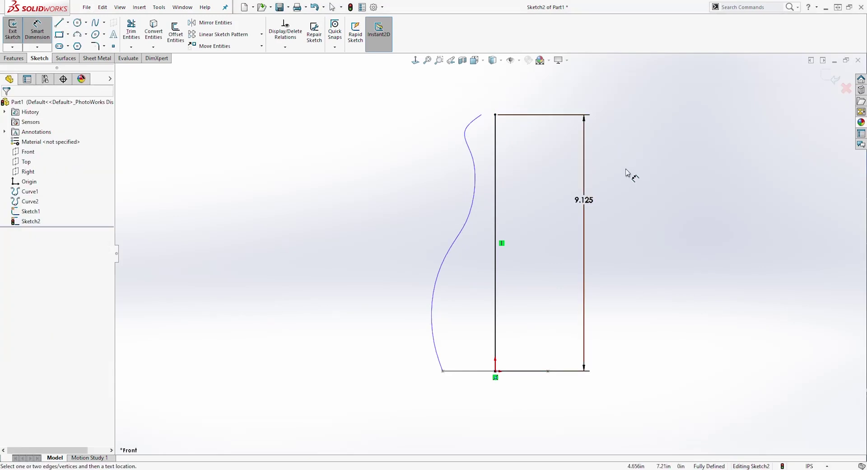
middle_click_drag(662, 138, 630, 191)
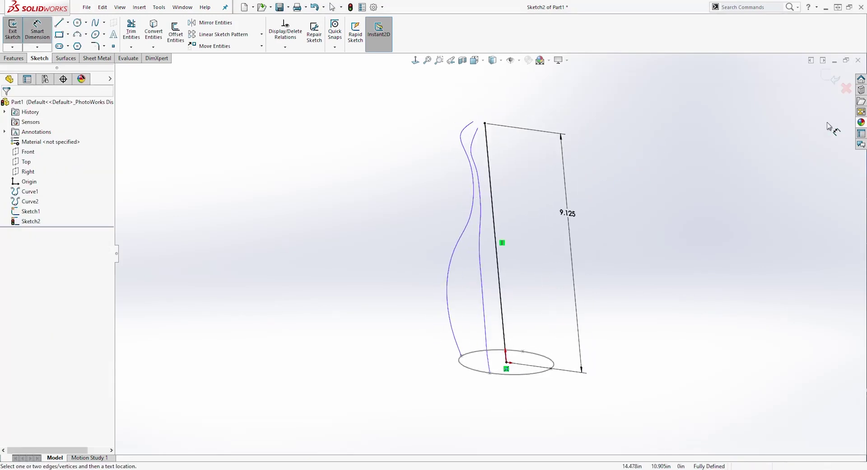
left_click(830, 77)
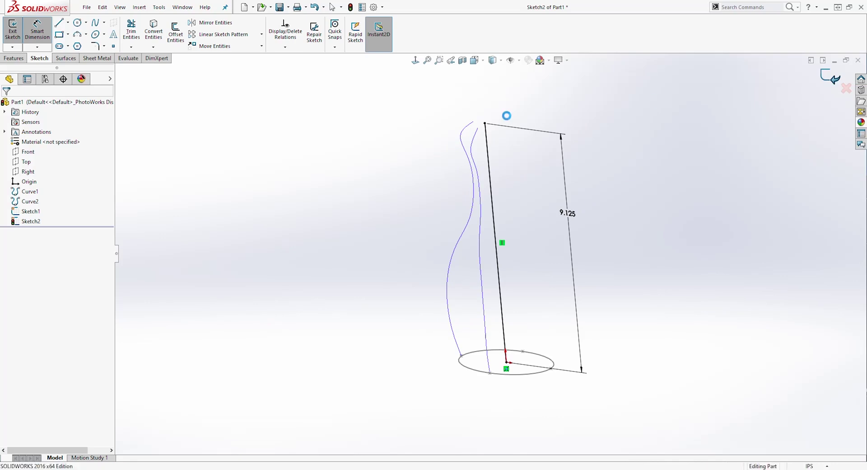
- Set up a Swept Boss/Base with the base ellipse as the profile and the vertical line as the path
left_click(13, 59)
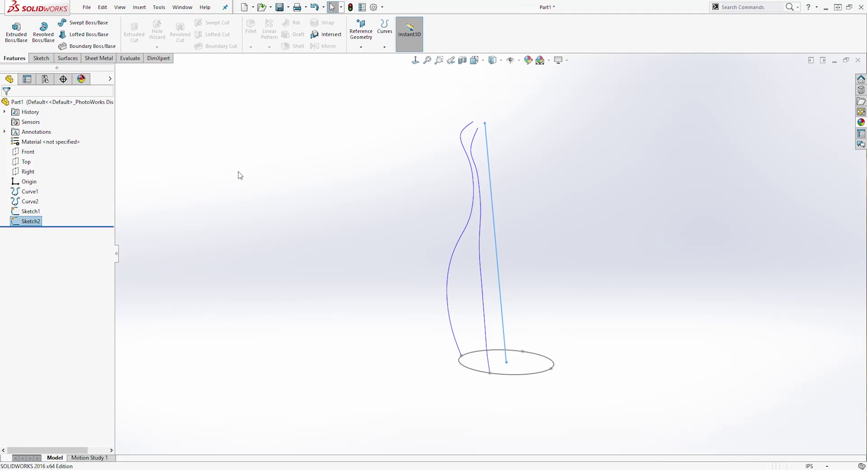
left_click(516, 127)
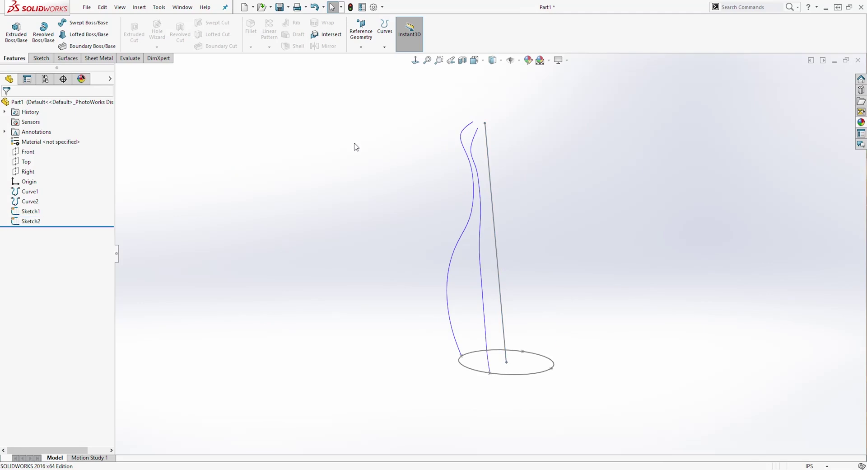
left_click(75, 23)
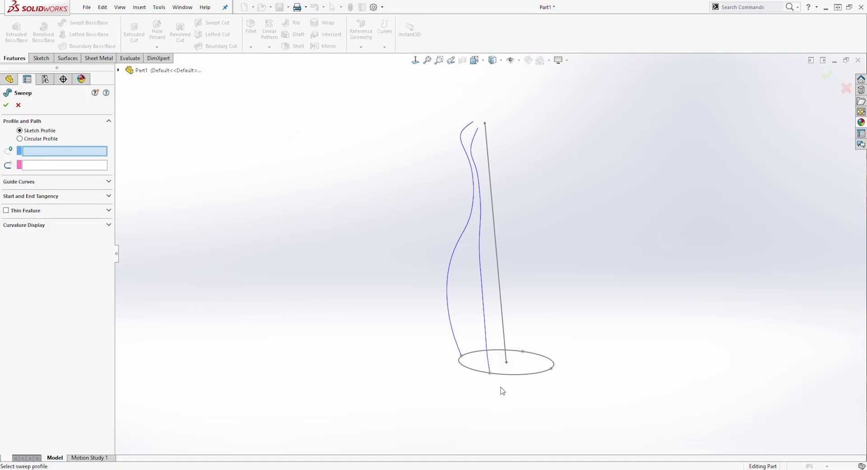
left_click(533, 373)
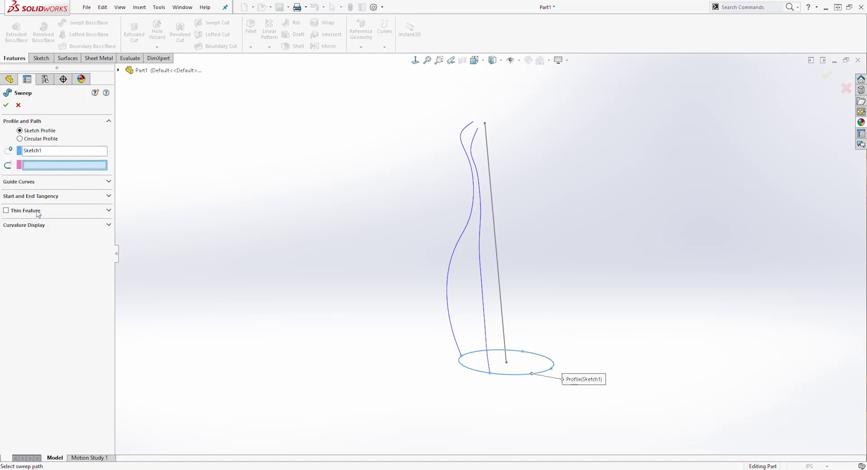
left_click(491, 190)
left_click(109, 182)
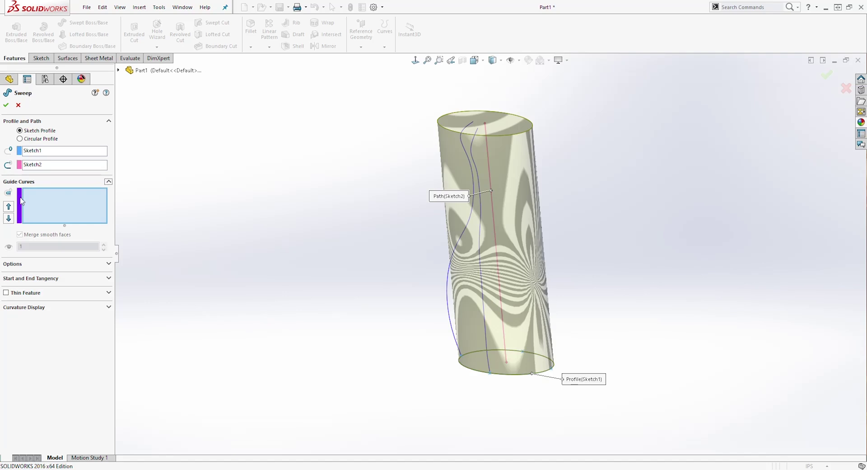
- Add the front-plane and right-plane curves as the sweep's guide curves and create the bottle body
middle_click_drag(583, 217, 614, 249)
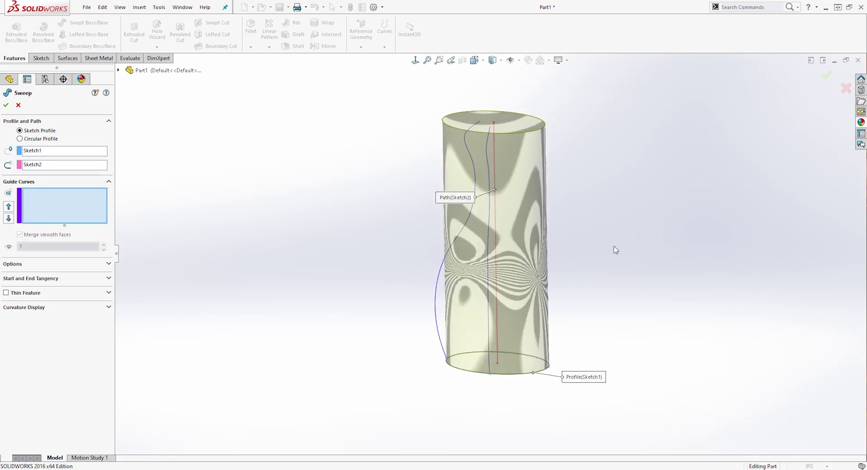
left_click(438, 282)
middle_click_drag(686, 298, 647, 289)
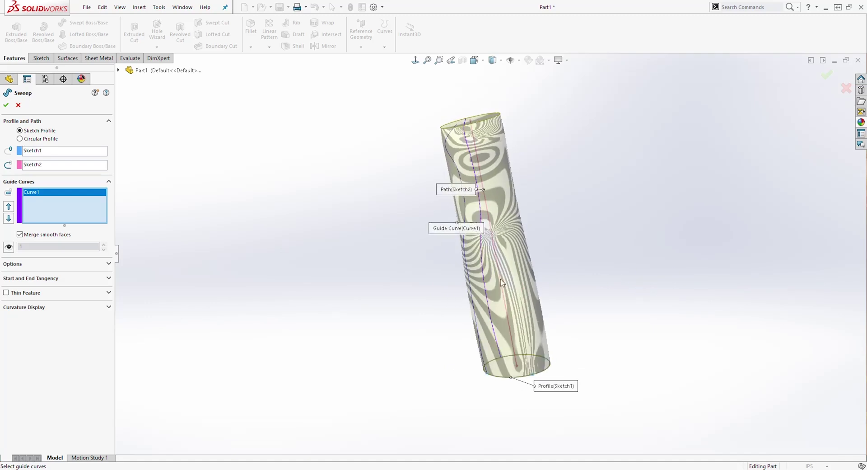
left_click(461, 271)
middle_click_drag(387, 294, 551, 144)
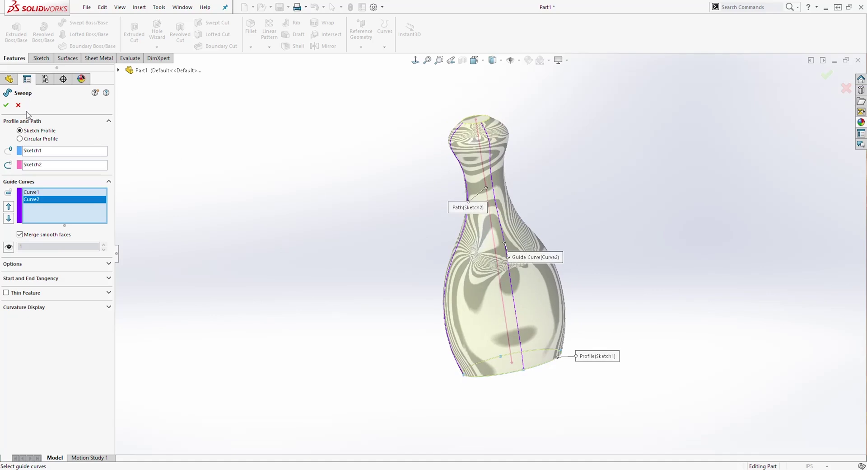
left_click(6, 106)
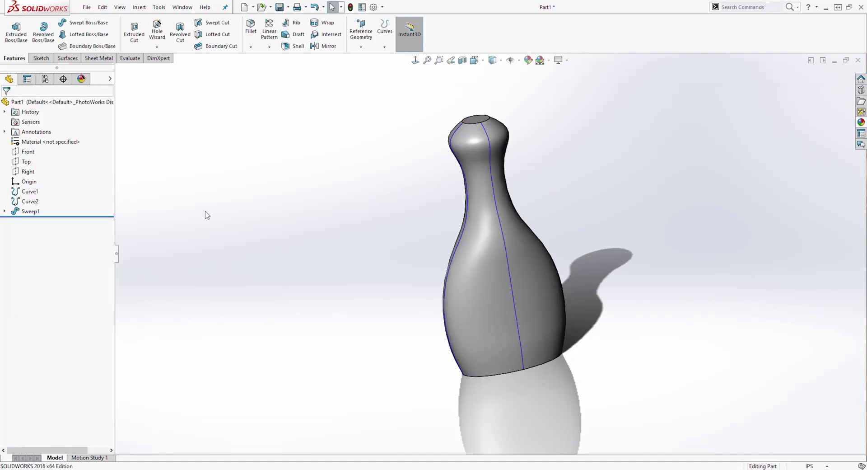
- Hide both imported guide curves, Curve1 and Curve2
right_click(23, 191)
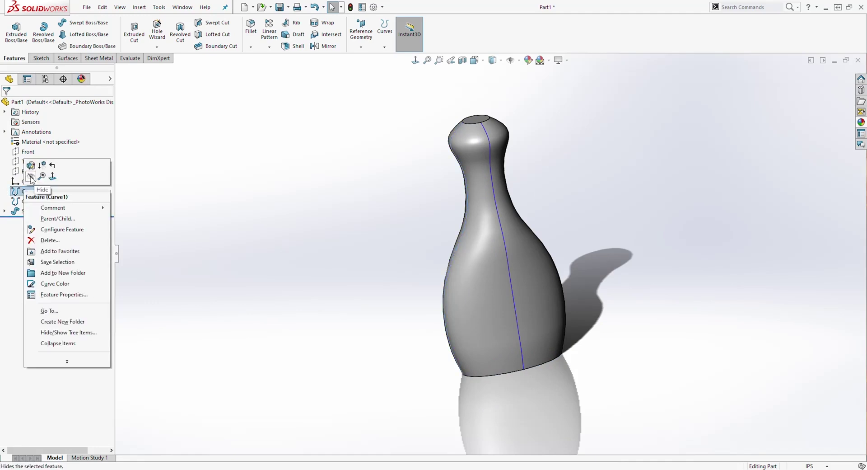
left_click(31, 178)
right_click(24, 202)
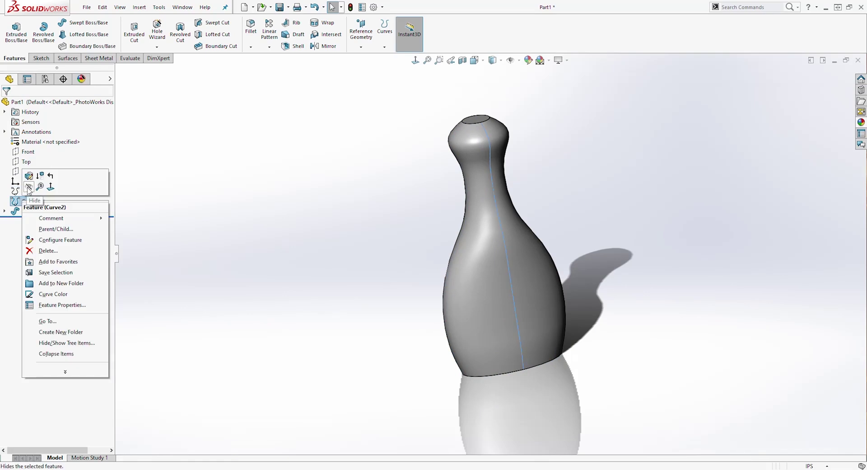
left_click(28, 187)
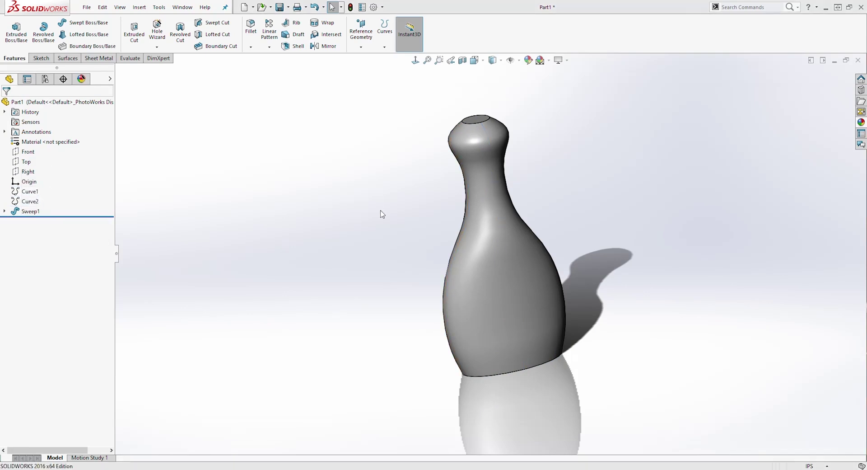
- Start a sketch on the Front plane and draw a vertical line about 3.48 in long directly above the origin
left_click(29, 152)
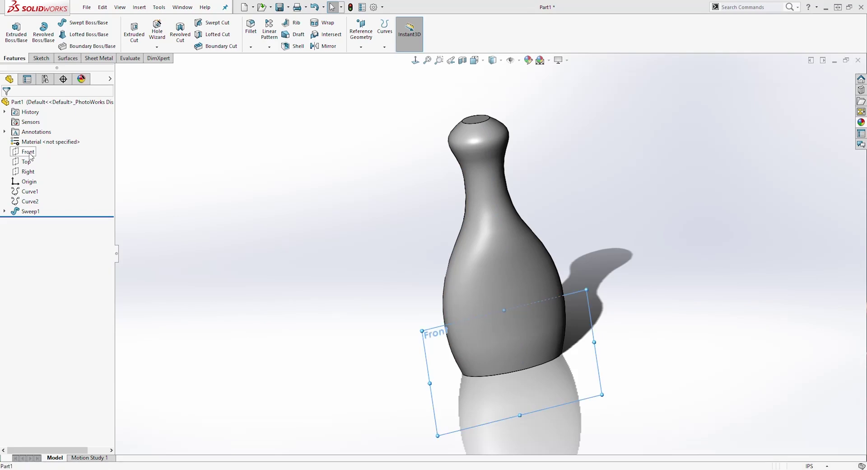
left_click(40, 59)
left_click(13, 28)
left_click(416, 61)
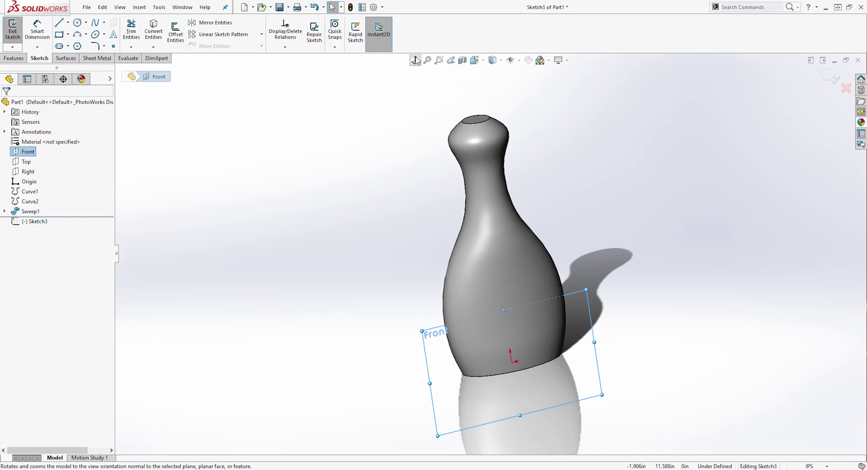
scroll(652, 296, "down", 3)
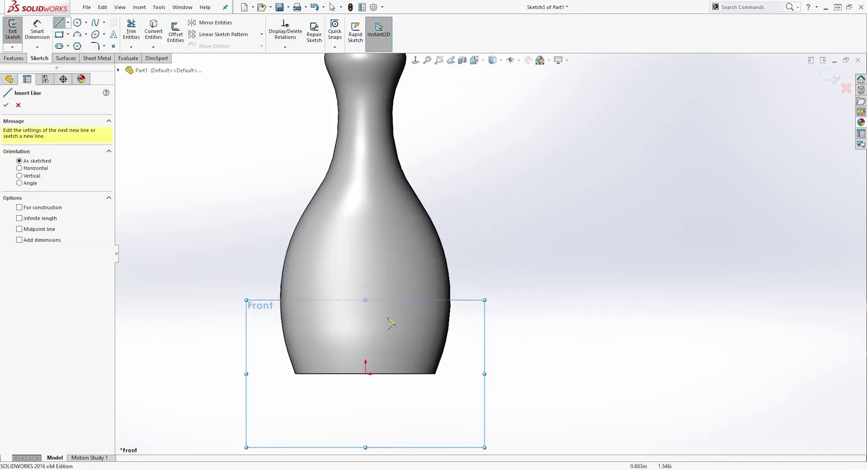
left_click(367, 356)
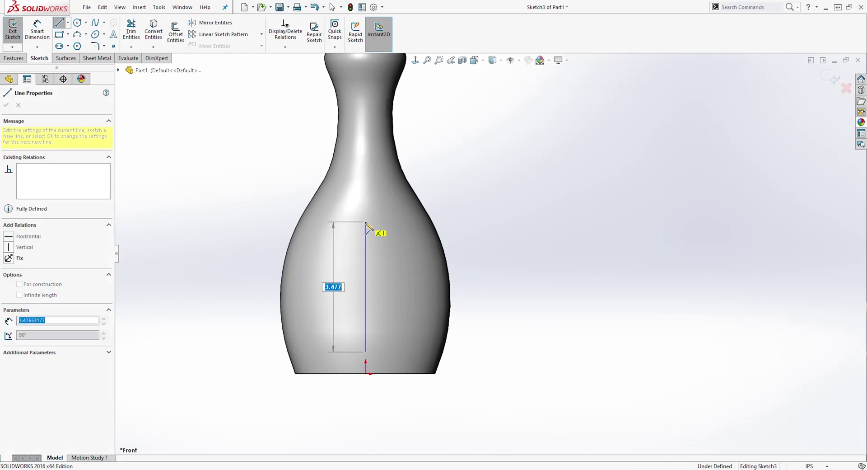
left_click(366, 222)
key("Escape")
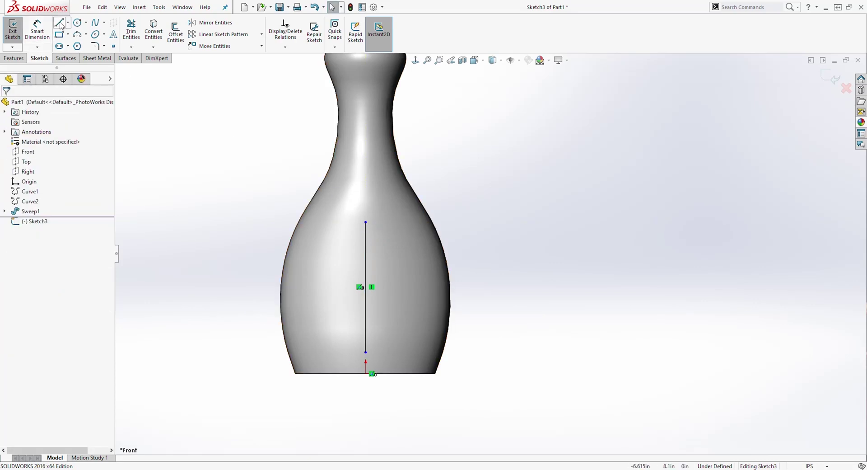
- Draw a horizontal line from the vertical line's lower end toward the bottle's right edge
key("l")
left_click(366, 352)
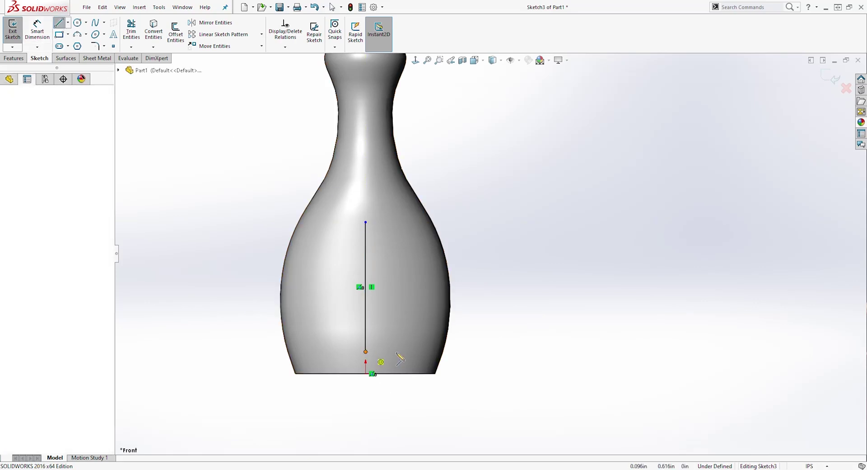
left_click(426, 351)
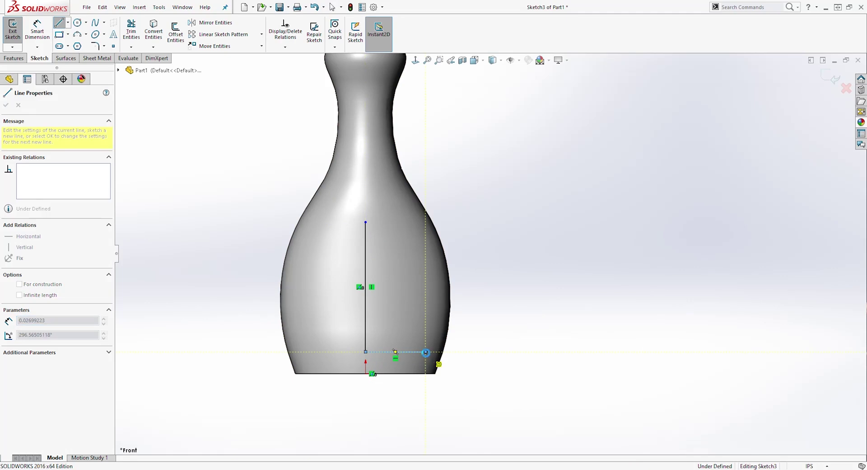
key("Escape")
left_click(371, 374)
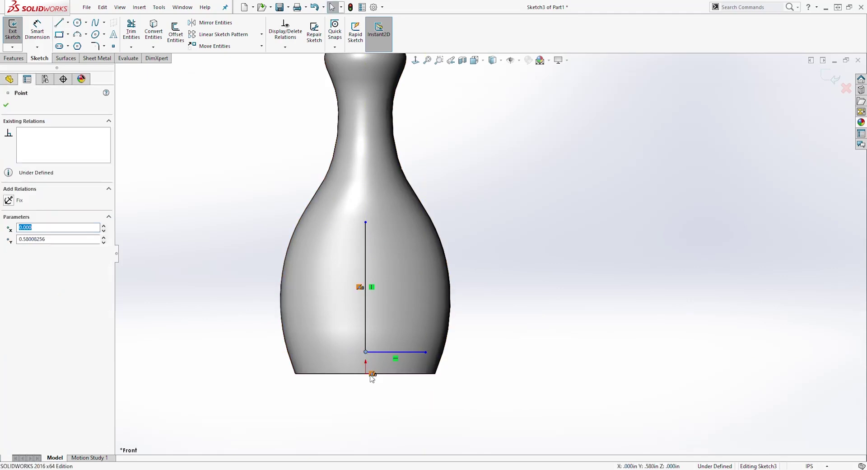
left_click(299, 365, "ctrl")
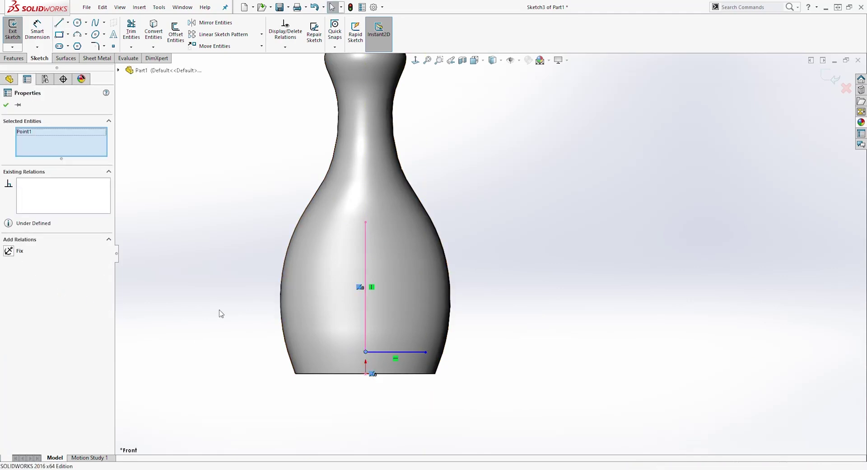
key("Escape")
- Add a Vertical relation between the vertical line's lower endpoint and the origin
scroll(365, 359, "up", 3)
left_click(375, 341)
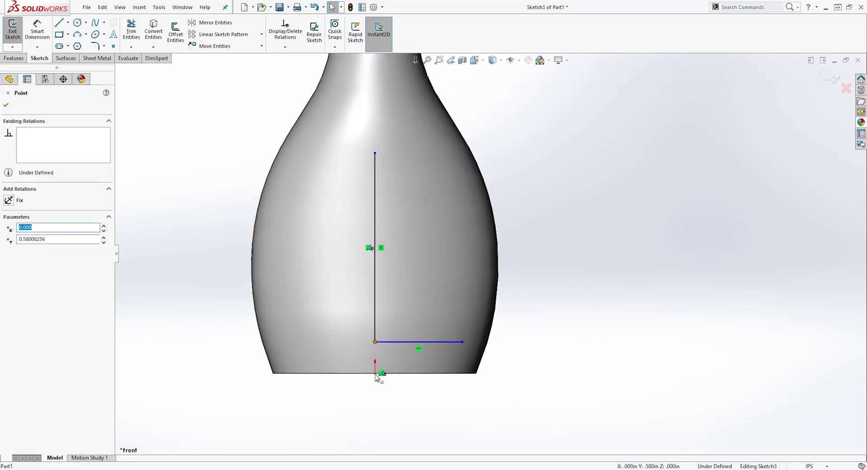
left_click(376, 374, "ctrl")
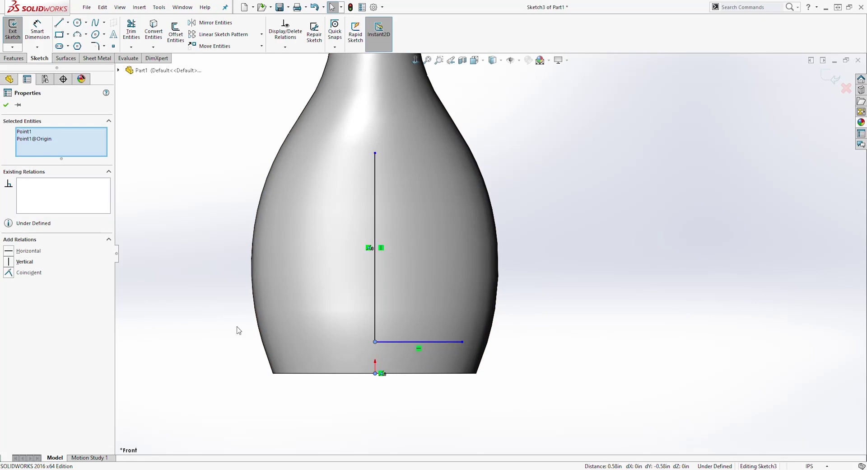
left_click(8, 261)
key("Escape")
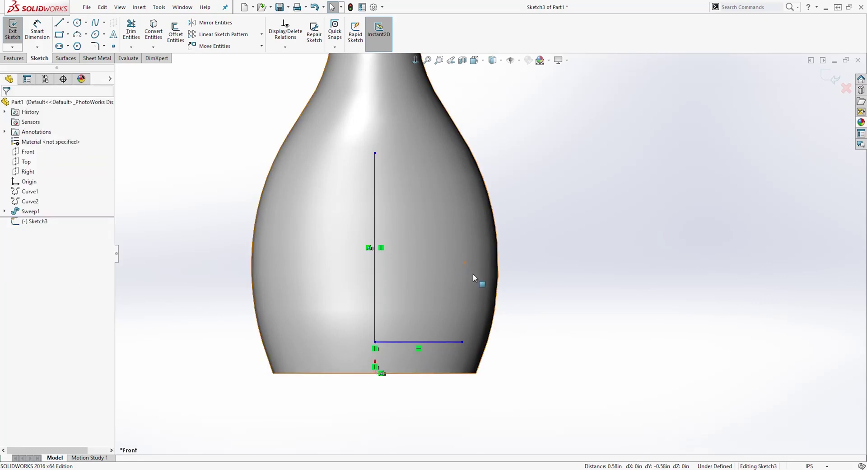
- Draw a circle of about 0.82 in radius centred on the vertical line and passing through the line's upper endpoint
left_click(78, 23)
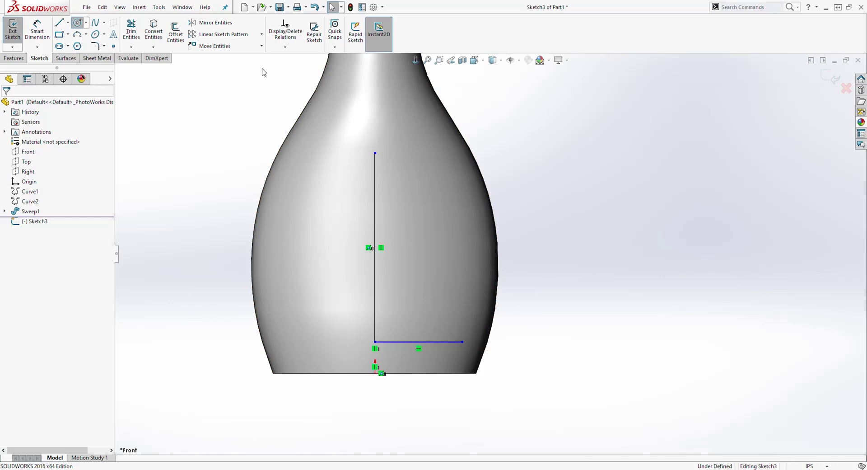
left_click(376, 198)
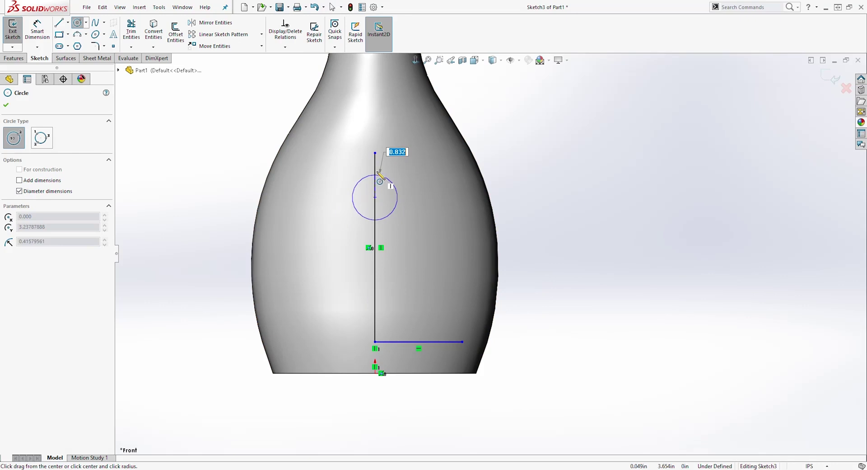
left_click(375, 153)
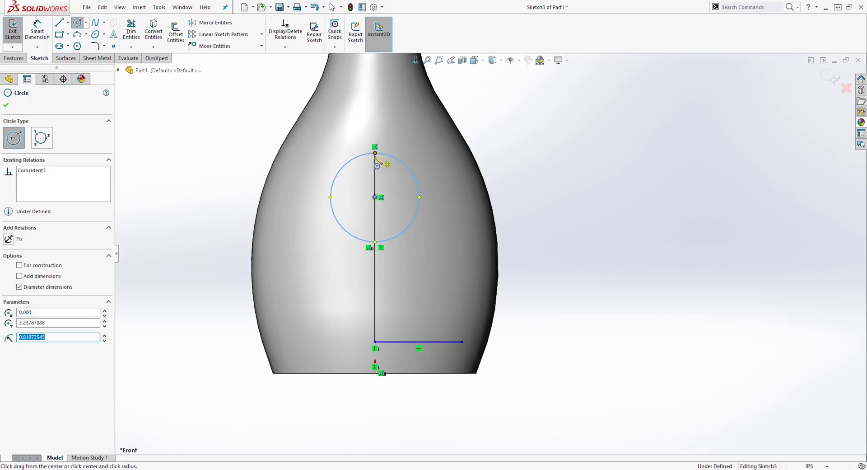
key("Escape")
key("Escape")
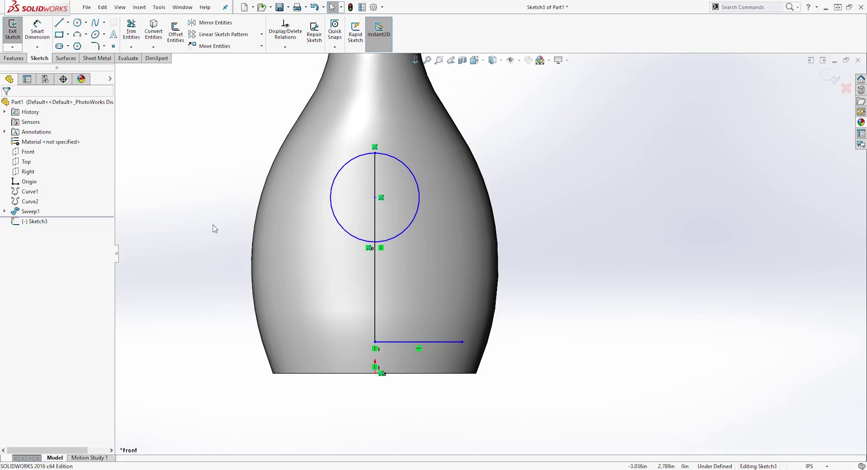
- Draw a 3 Point Arc of about 4.67 in radius from the circle's upper right to the horizontal line's outer end
left_click(86, 34)
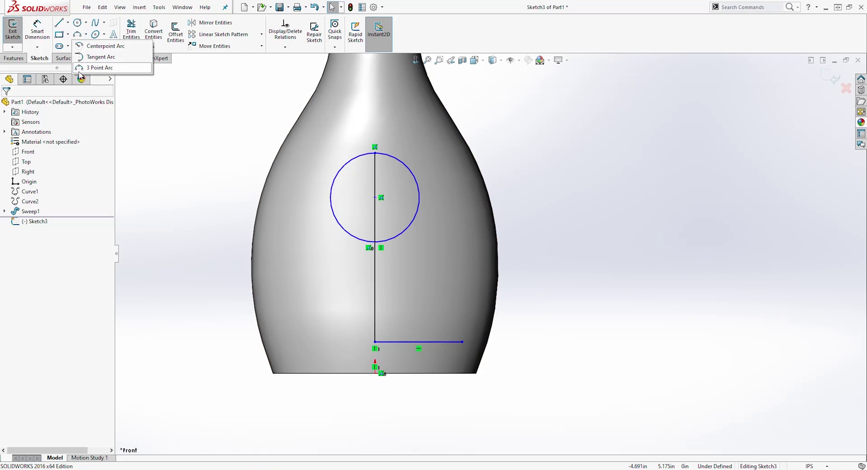
left_click(95, 67)
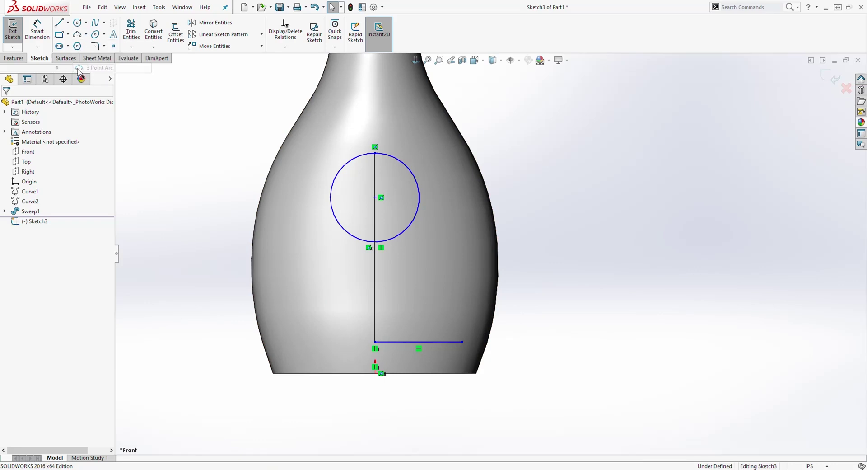
left_click(409, 170)
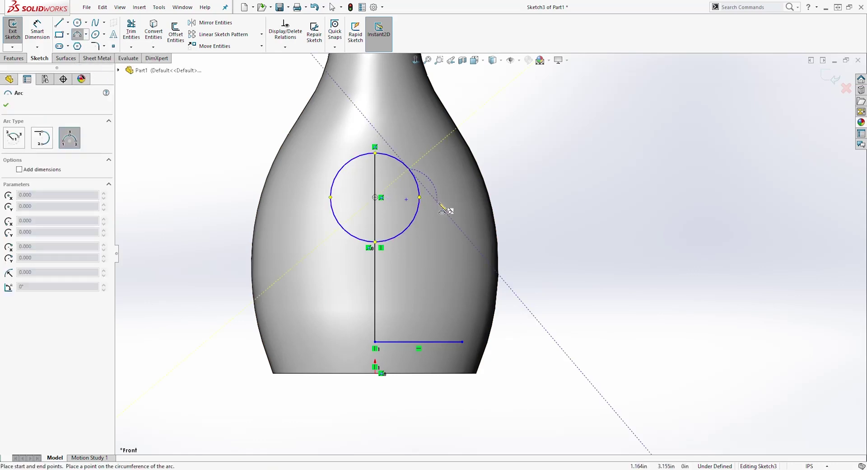
left_click(462, 342)
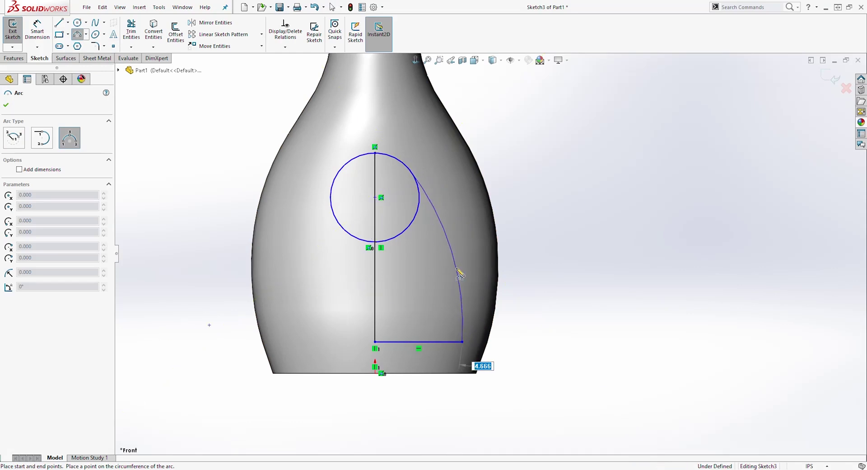
left_click(460, 273)
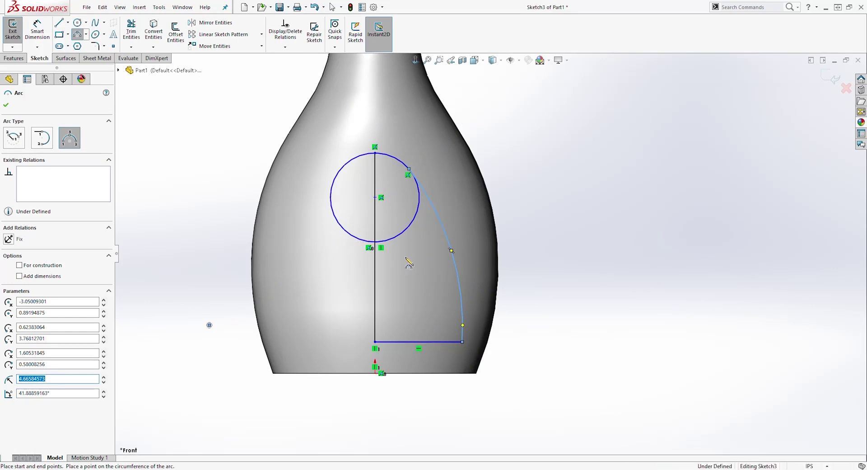
left_click(6, 106)
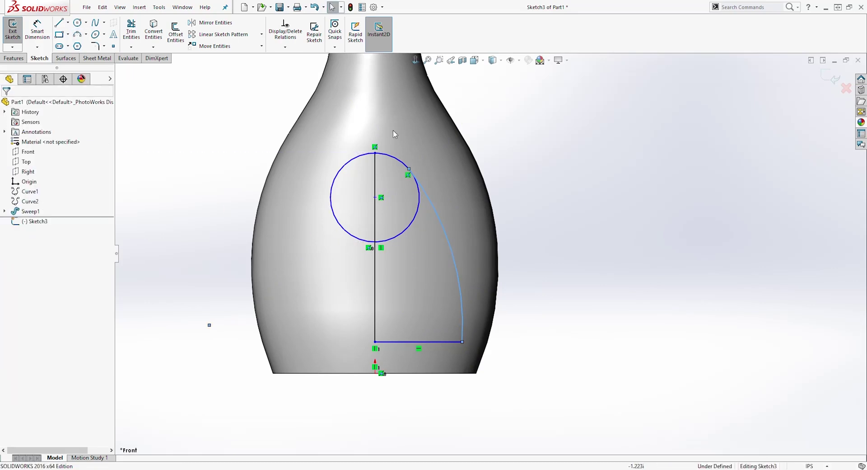
- Make the large arc tangent to the circle
left_click(435, 211)
left_click(416, 217)
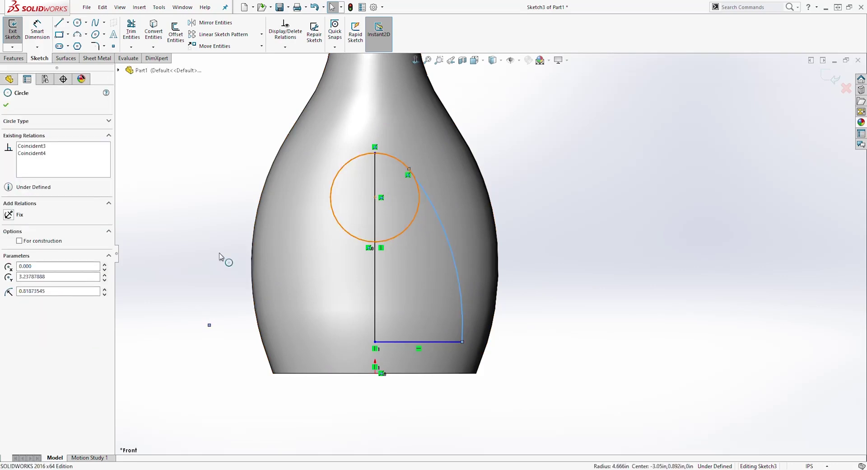
left_click(12, 264)
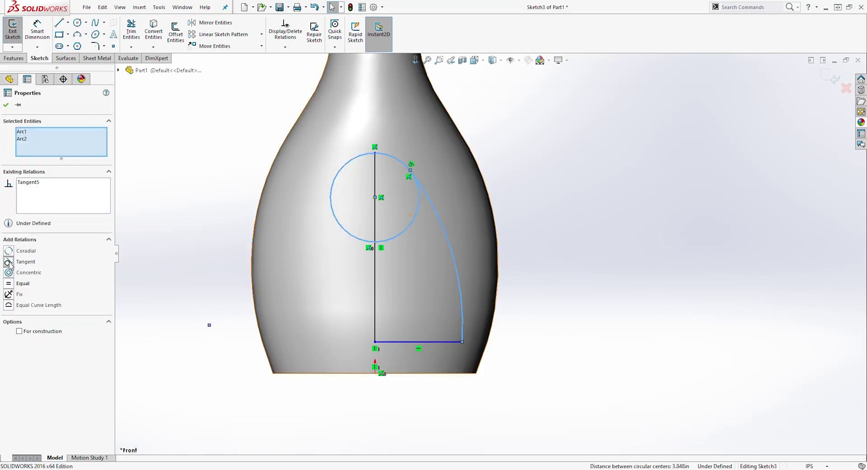
left_click(384, 160)
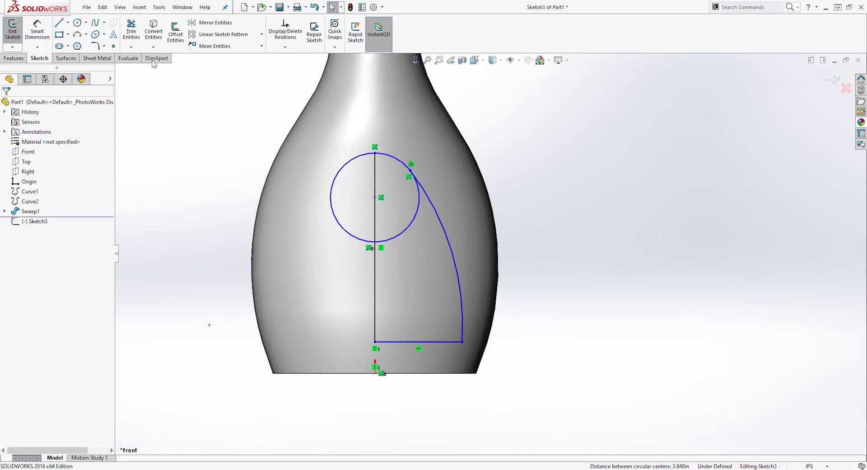
- Trim away the circle's left half and its lower right portion, keeping only the short arc that caps the profile
left_click(129, 34)
left_click(351, 173)
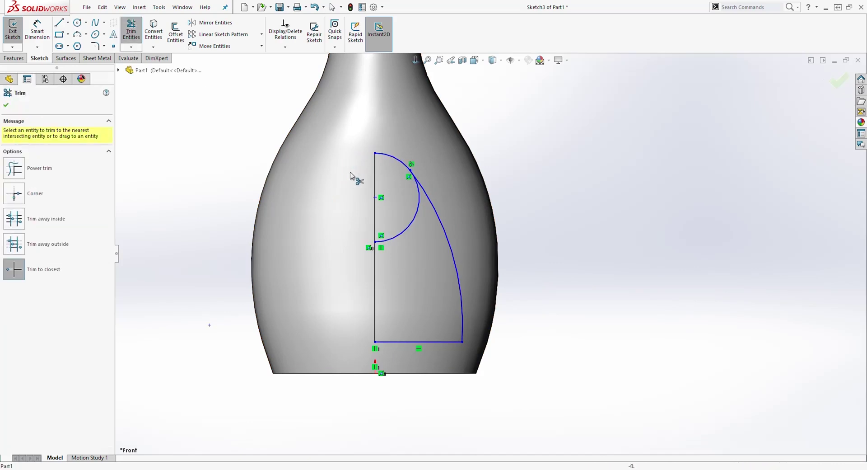
left_click(400, 238)
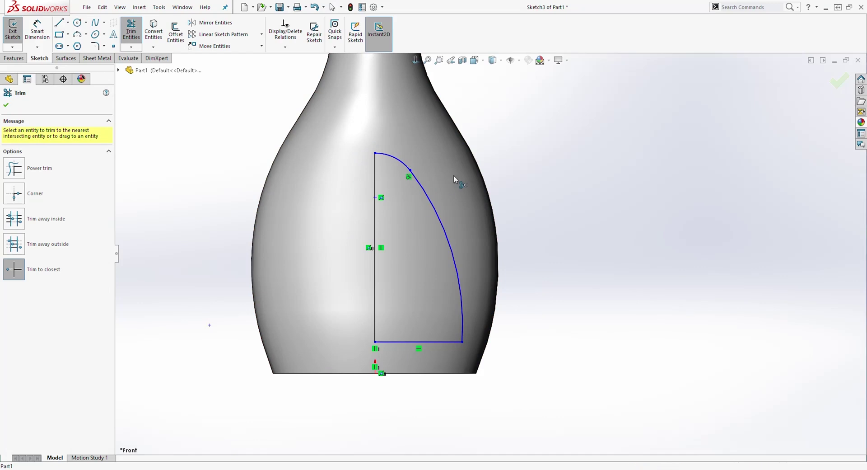
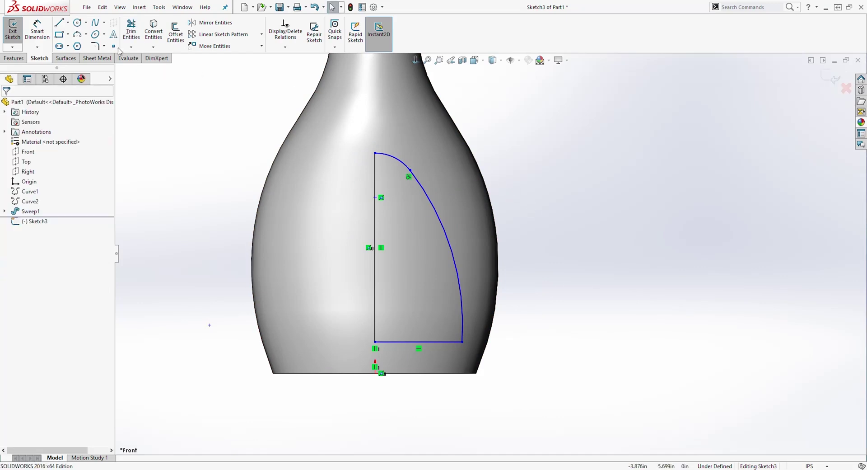
- Dimension the horizontal sketch line 0.5 in above the bottle's bottom edge
left_click(37, 31)
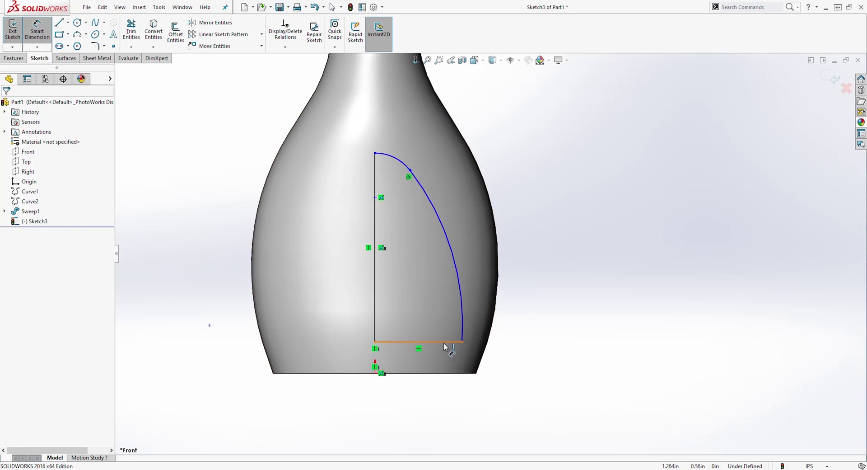
left_click(445, 366)
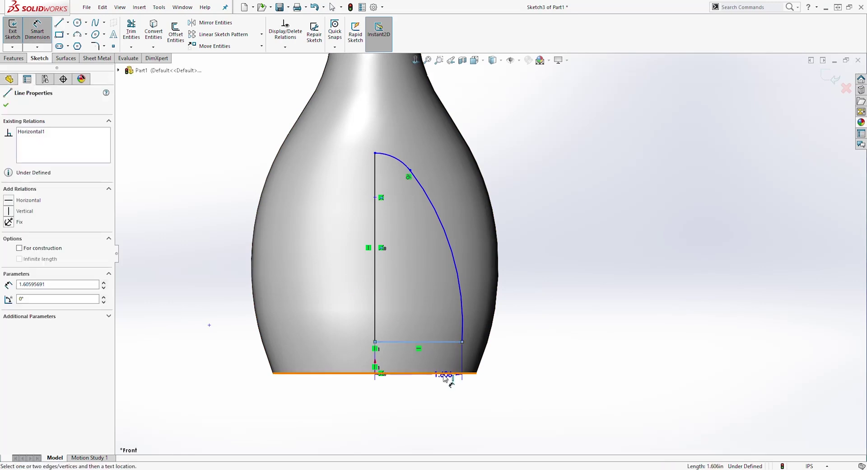
left_click(444, 373)
left_click(522, 361)
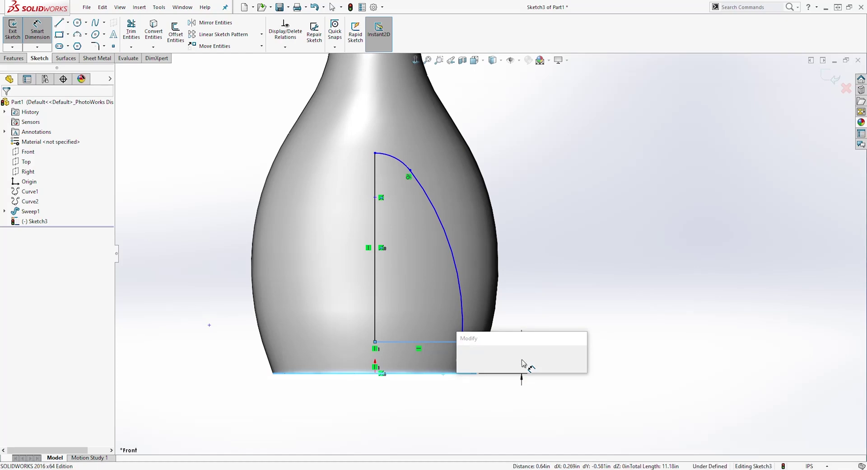
type(".5")
key("Return")
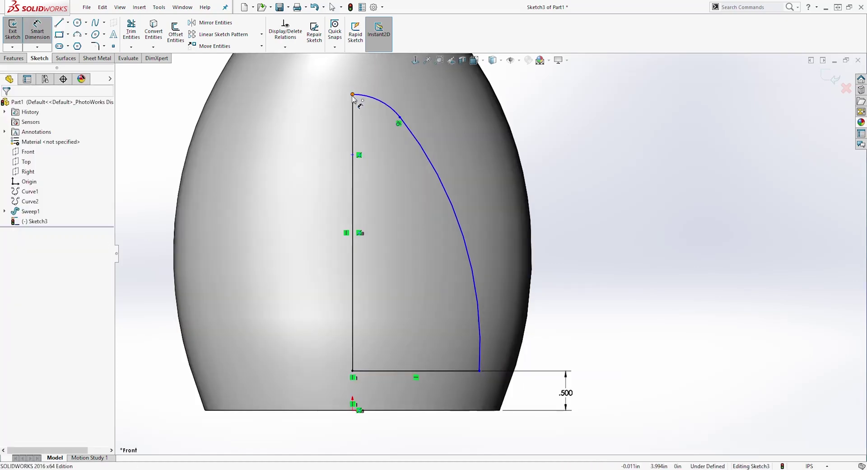
- Dimension the profile's height between the vertical line's upper and lower endpoints as 4.25 in
left_click(353, 371)
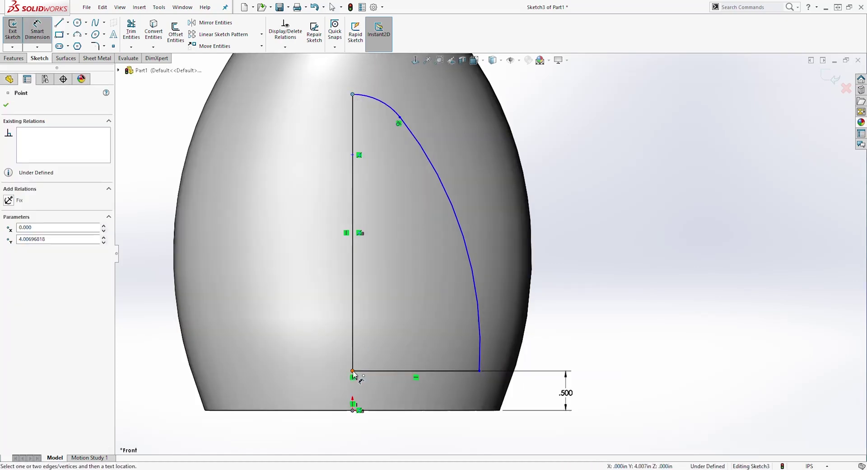
left_click(353, 371)
left_click(246, 258)
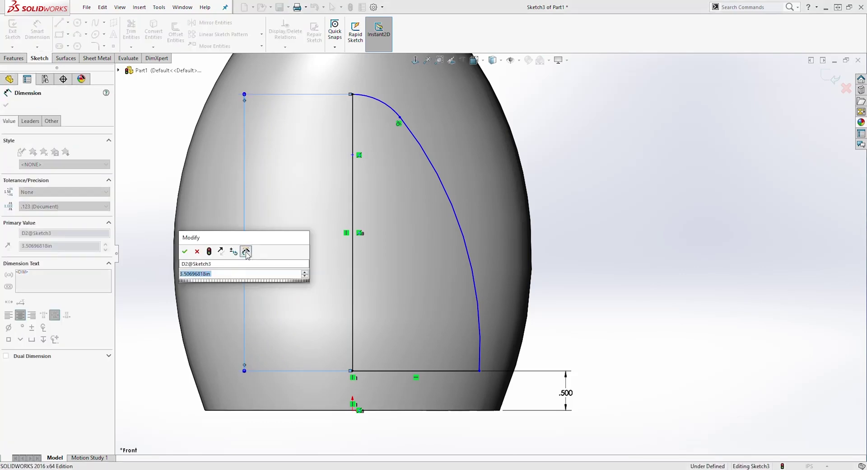
type("4.25")
key("Return")
key("Escape")
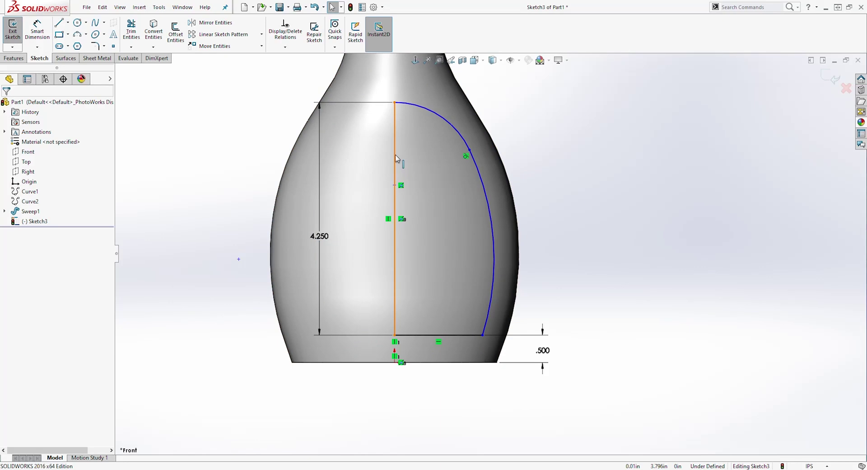
- Convert the profile's vertical line to construction geometry
left_click(395, 158)
left_click(19, 247)
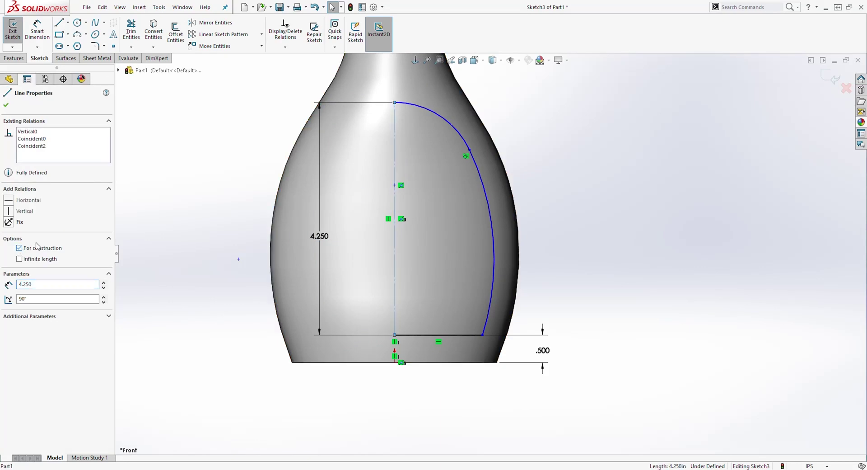
left_click(560, 269)
- Dimension the short upper arc with a radius of 1 in
key("d")
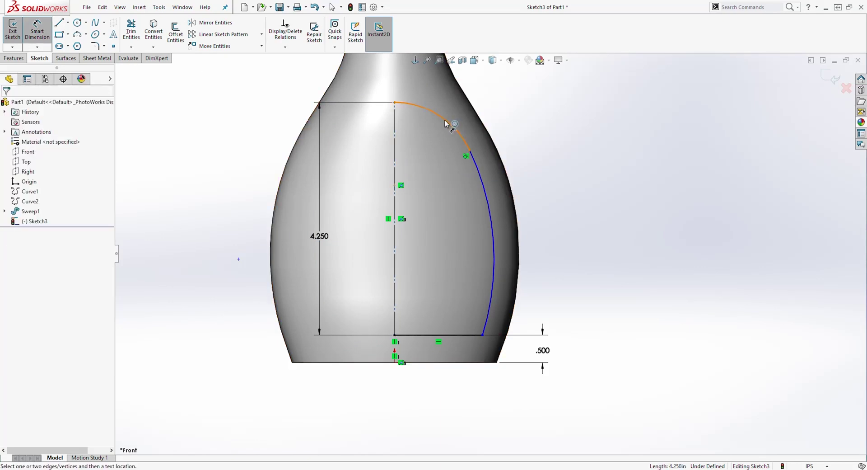
left_click(496, 94)
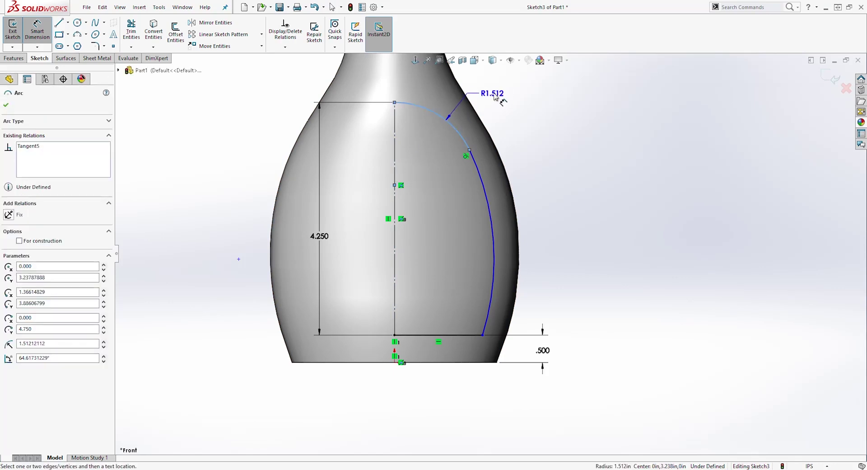
left_click(512, 87)
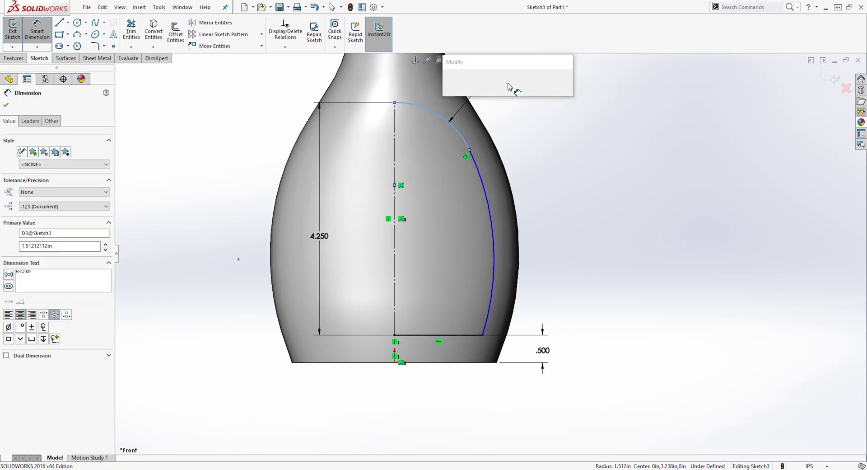
type("1")
key("Return")
- Dimension the long side arc with a radius of 7 in
left_click(471, 178)
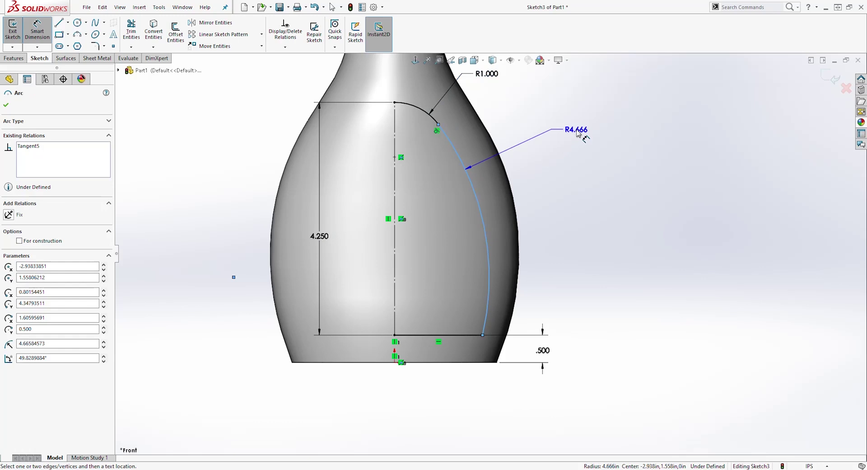
left_click(578, 133)
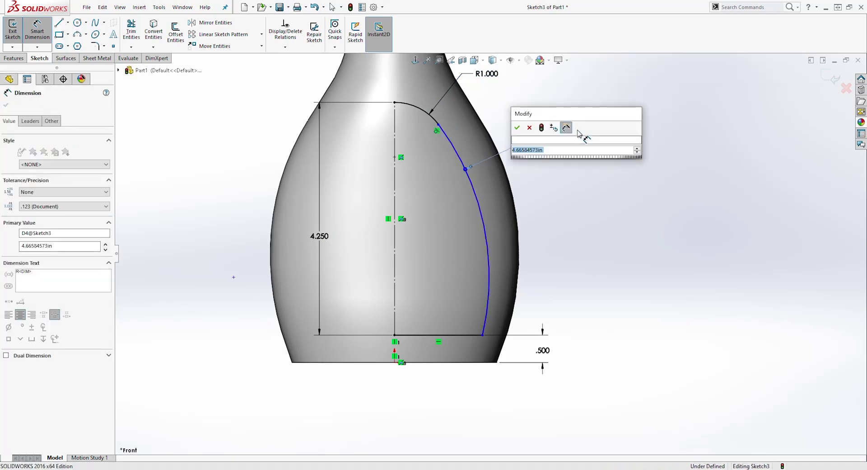
type("7")
key("Return")
key("Escape")
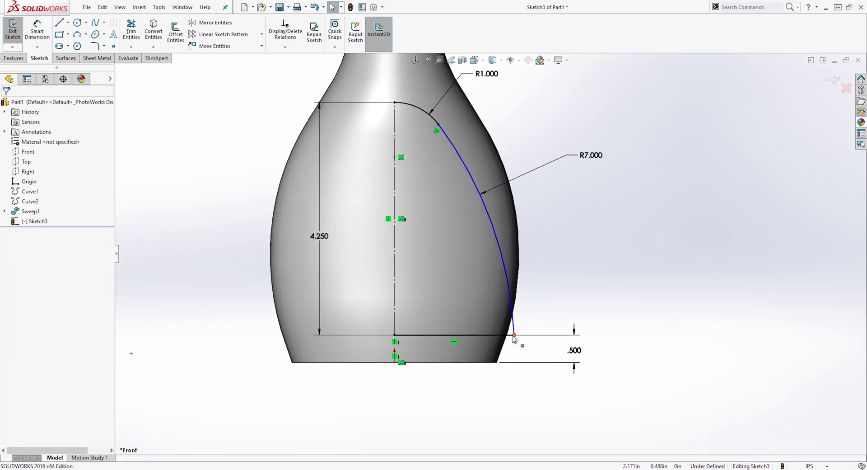
- Move the side arc's lower endpoint inward and dimension its horizontal distance from the centerline's lower endpoint as 1.6 in
left_click_drag(514, 335, 484, 332)
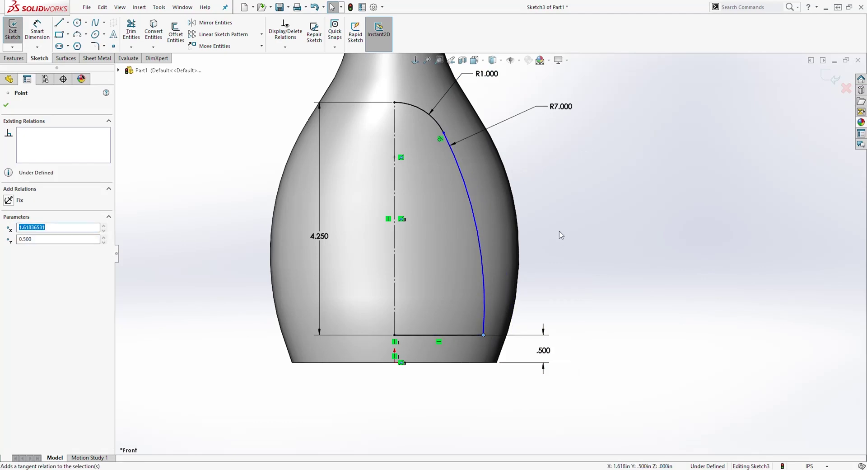
key("Escape")
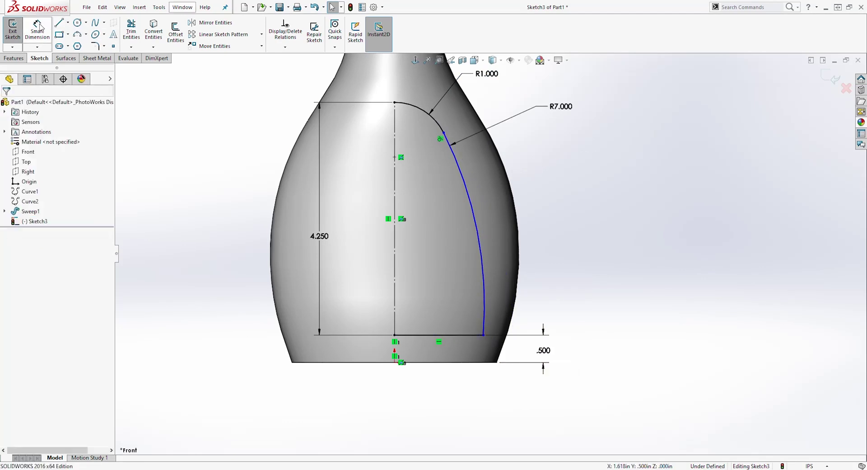
left_click(394, 334)
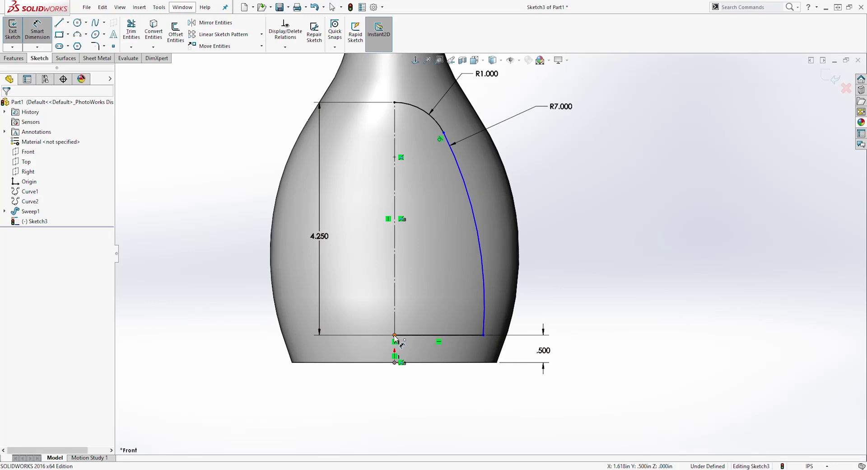
left_click(484, 335)
left_click(460, 395)
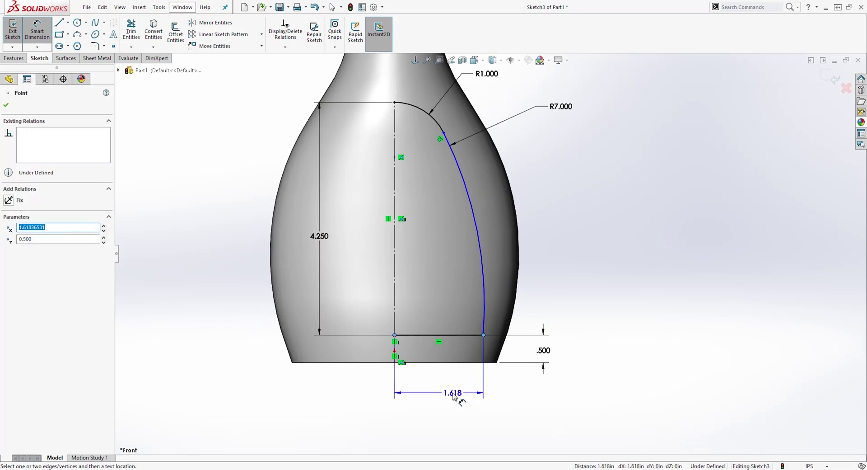
type("1.61836531in")
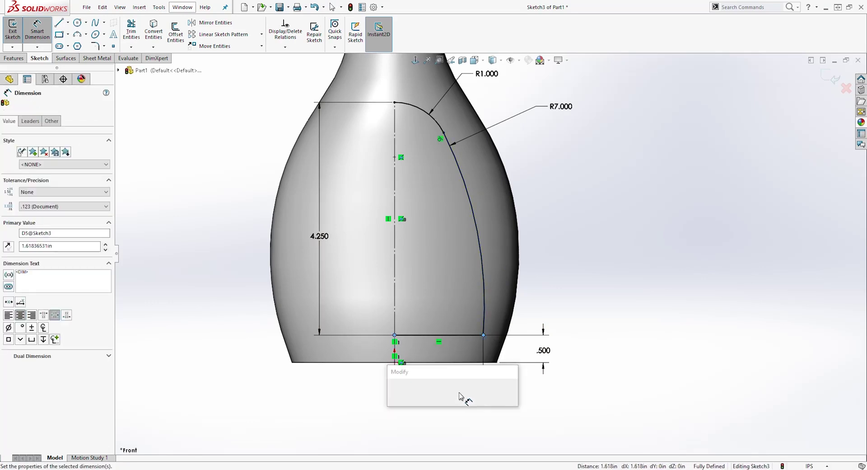
key("Return")
scroll(454, 349, "down", 2)
scroll(491, 253, "up", 2)
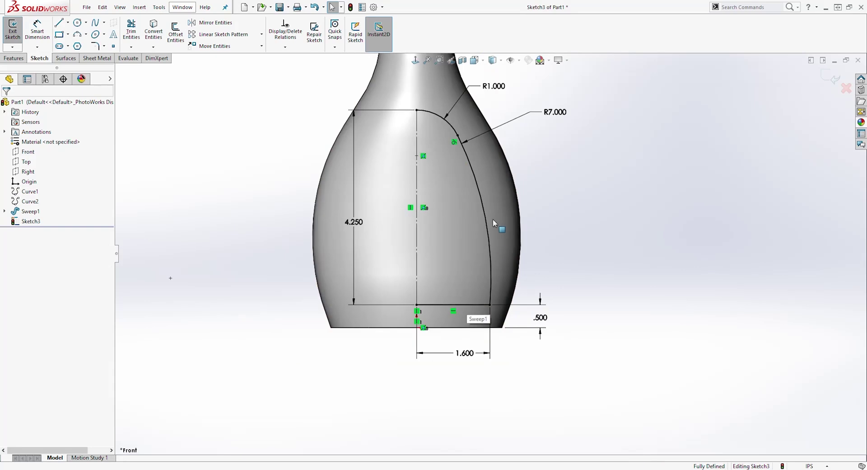
- Fillet the corner between the side arc and the base line with a 0.5 in radius
left_click(97, 45)
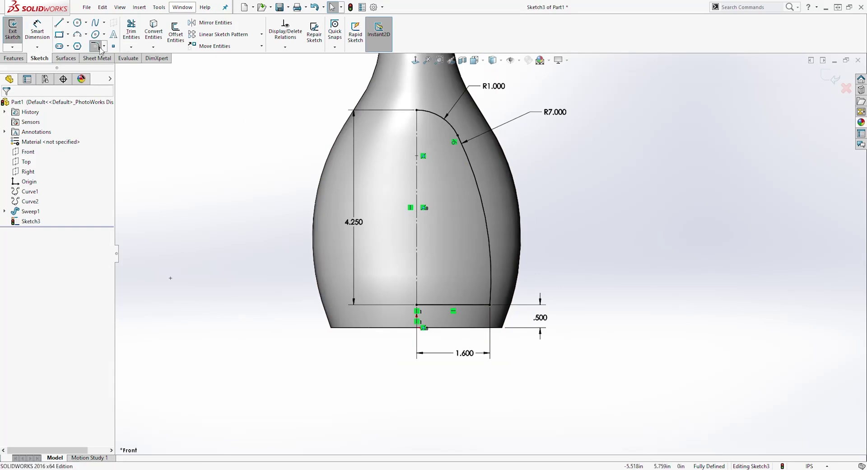
left_click(489, 305)
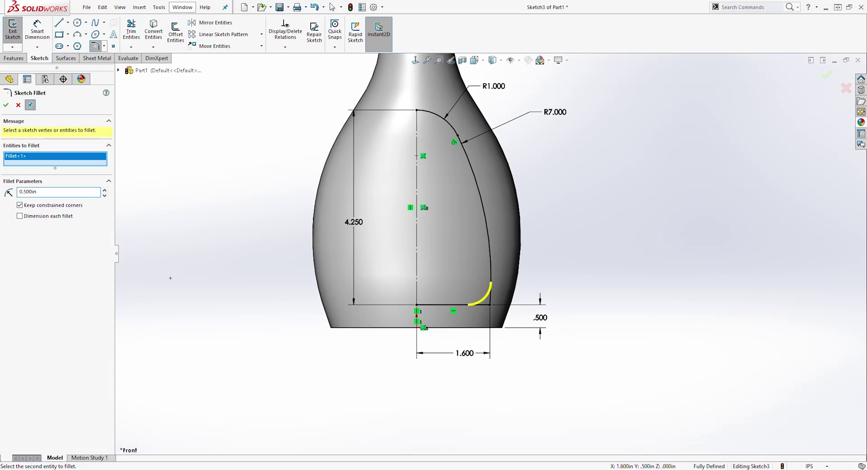
key("Return")
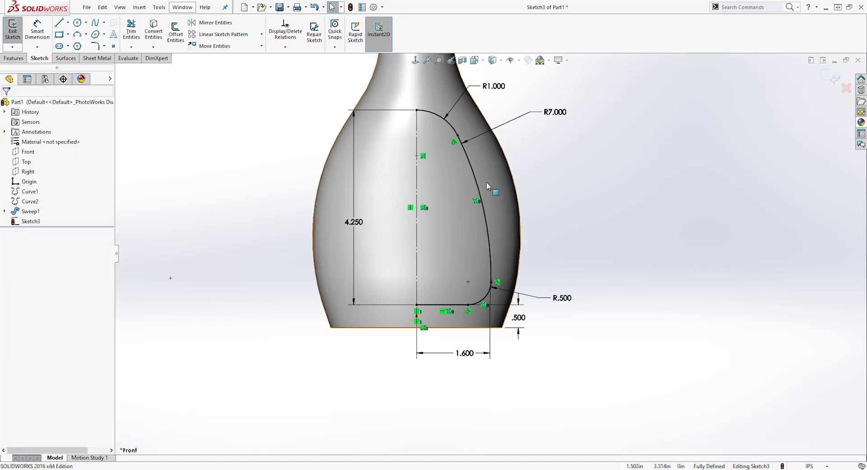
- Mirror the three arcs and the base line about the vertical centerline, keeping the originals
left_click(209, 24)
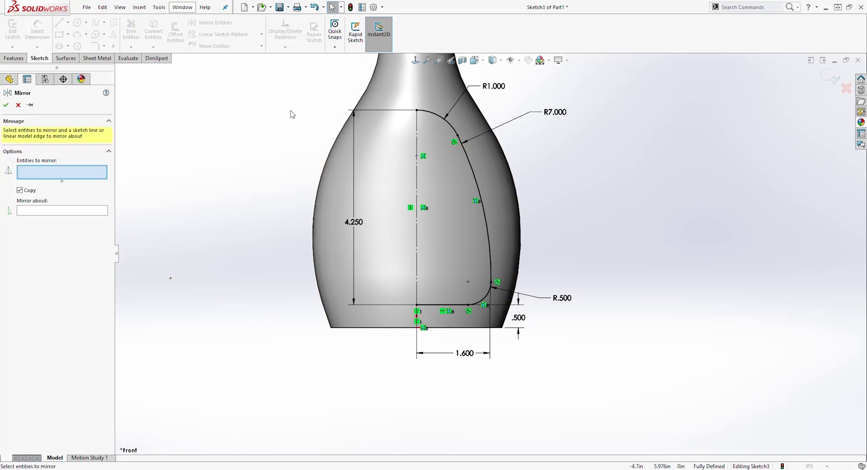
left_click(432, 116)
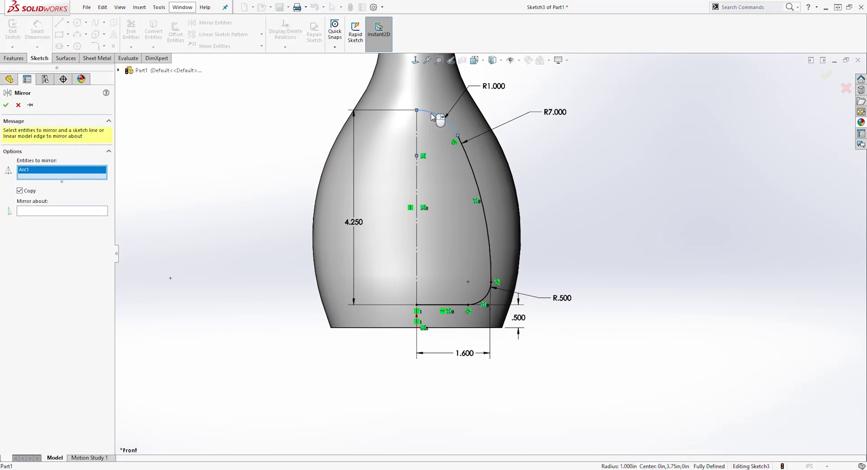
left_click(468, 166)
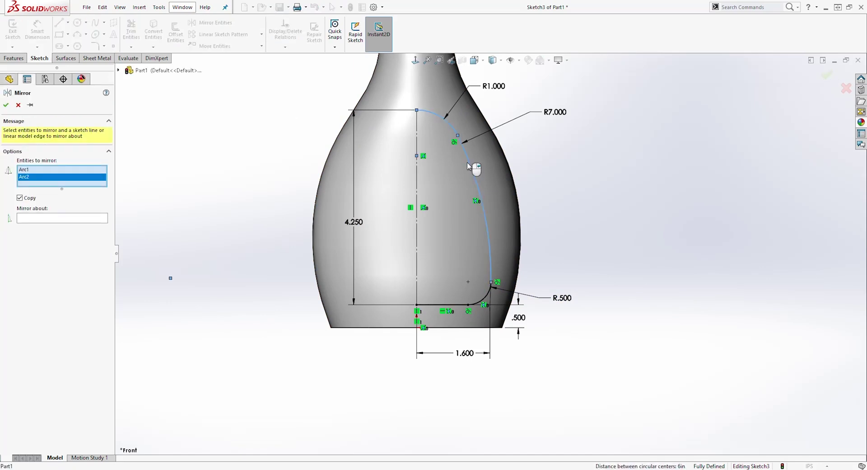
left_click(486, 294)
left_click(454, 305)
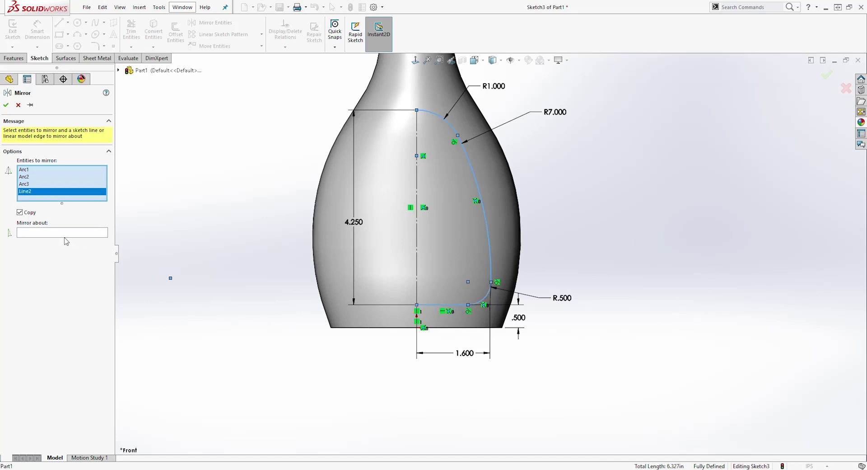
left_click(32, 233)
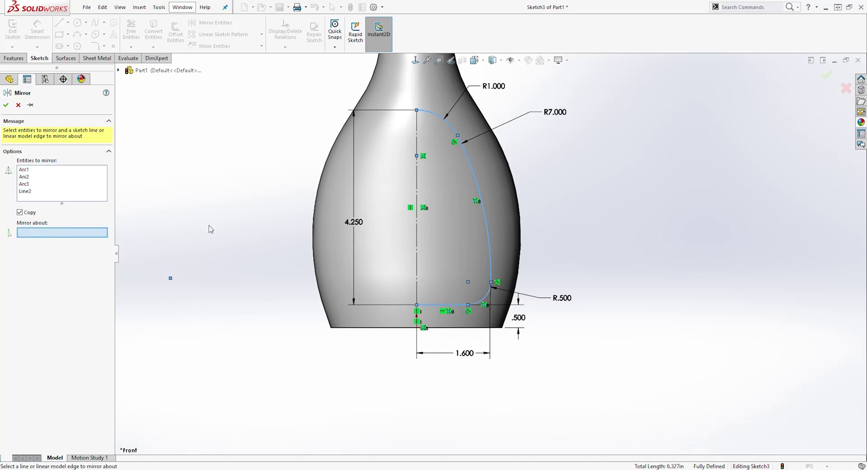
left_click(416, 180)
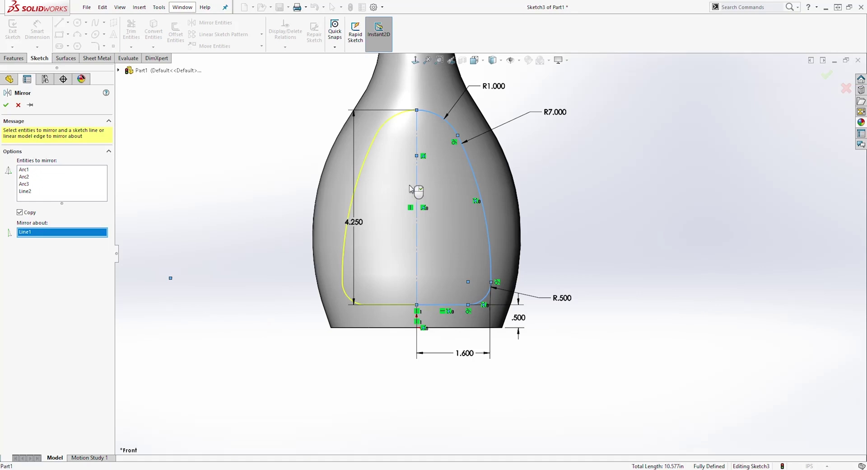
left_click(6, 107)
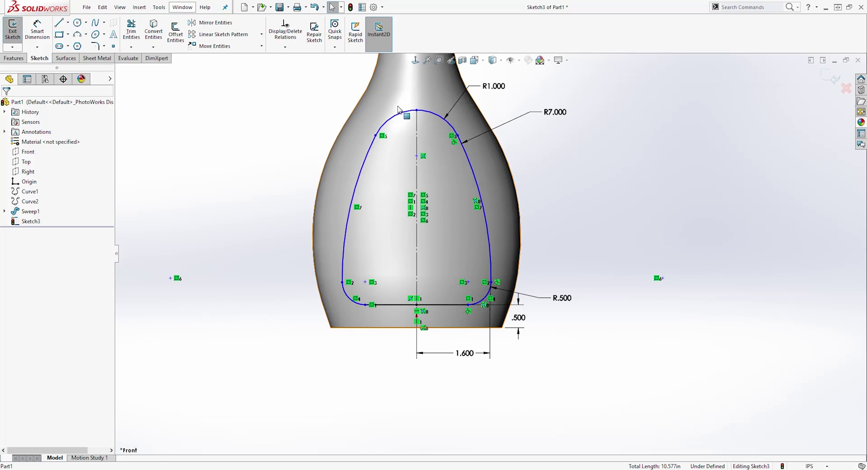
- Make the centerline's upper endpoint coincident with the short upper arc
left_click(431, 115)
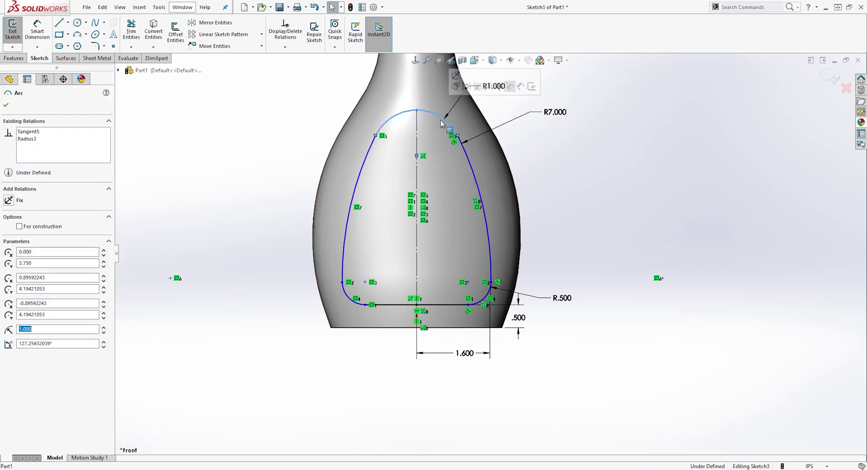
left_click(416, 110)
left_click(356, 174, "ctrl")
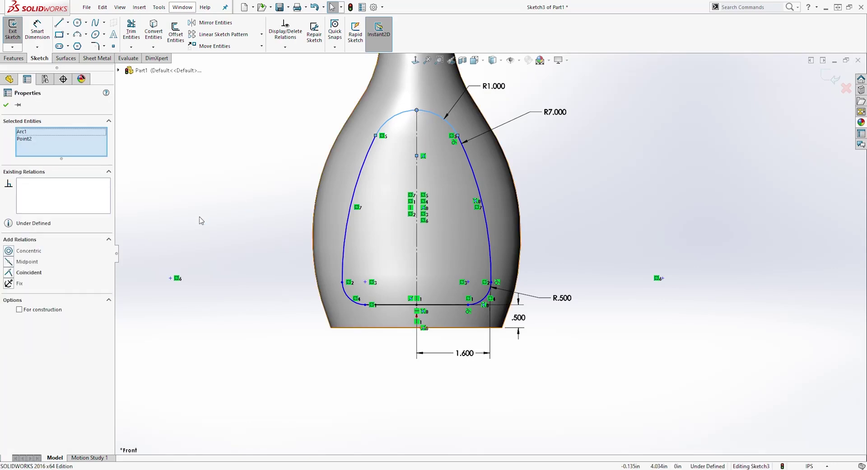
left_click(9, 272)
left_click(321, 137)
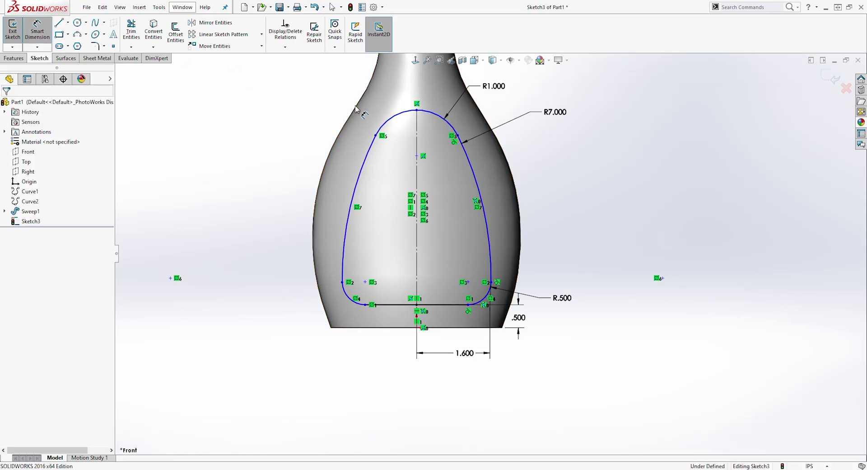
- Dimension the outline's height from the centerline's upper endpoint to the base line as 4.25 in and finish the sketch
left_click(416, 110)
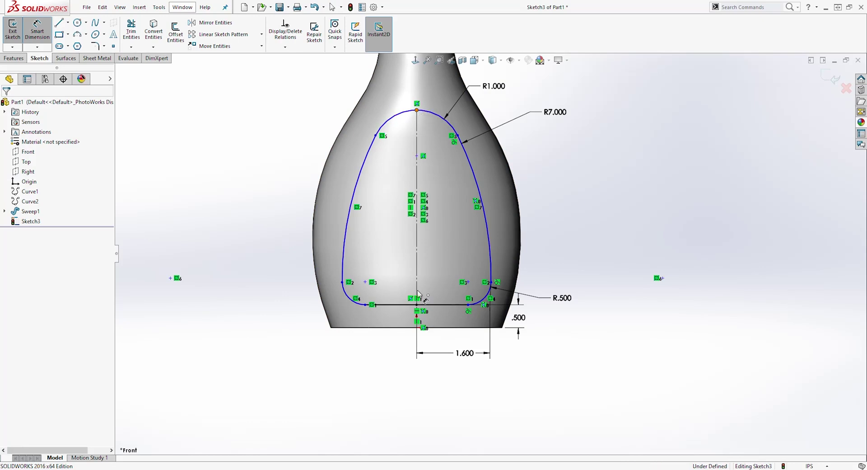
left_click(375, 305)
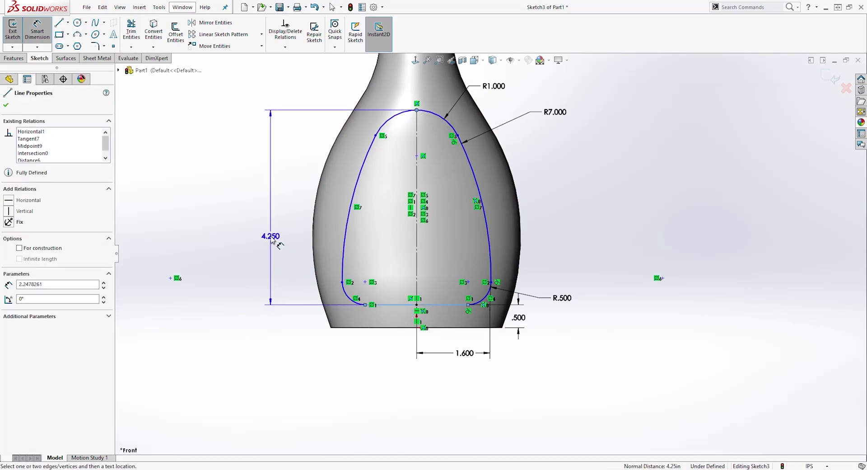
left_click(268, 229)
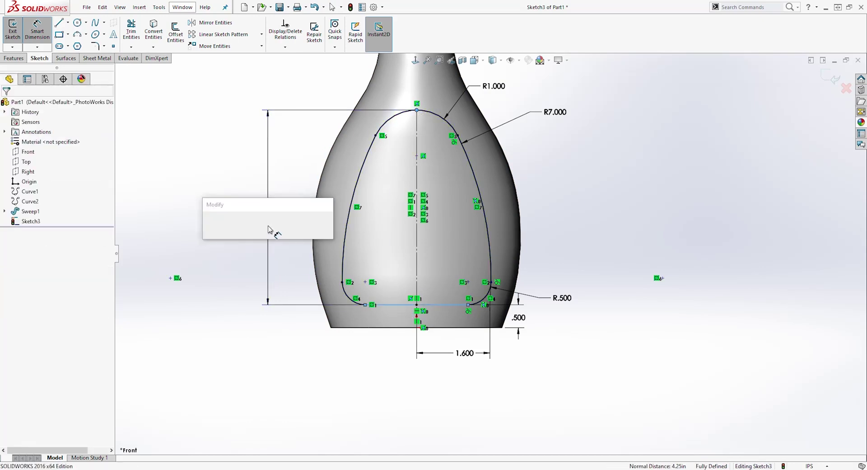
left_click(209, 225)
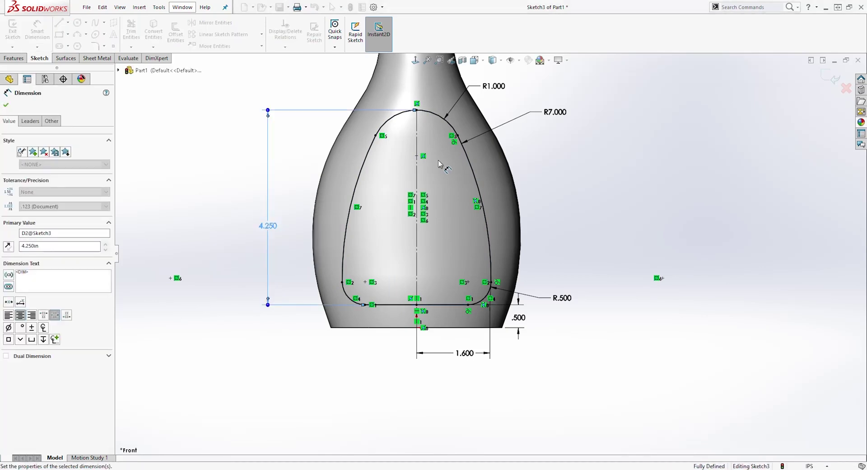
key("Escape")
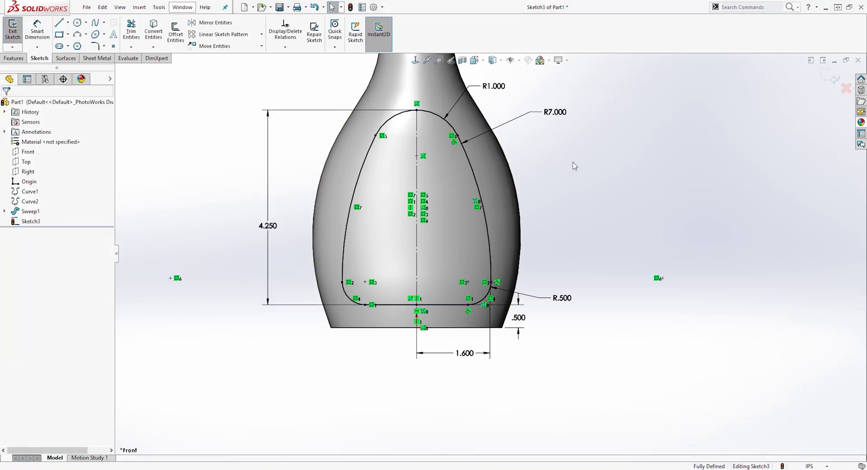
left_click(825, 75)
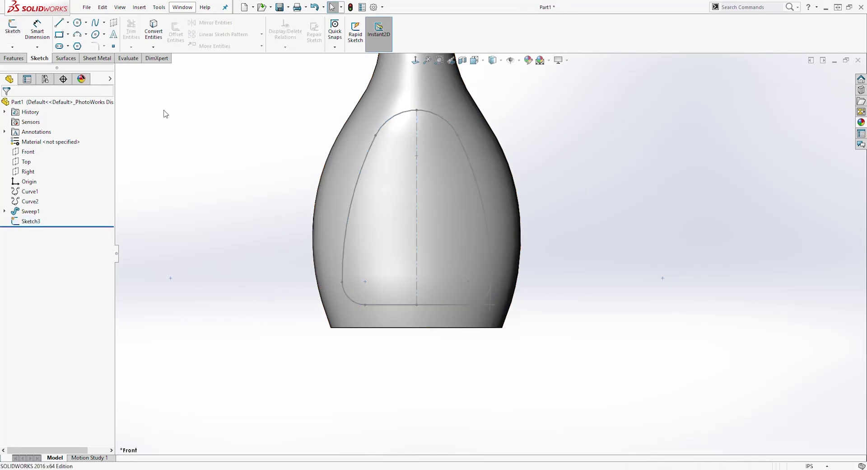
- Project the label outline sketch onto the front of the bottle's body face as a Sketch on faces projected curve
left_click(66, 58)
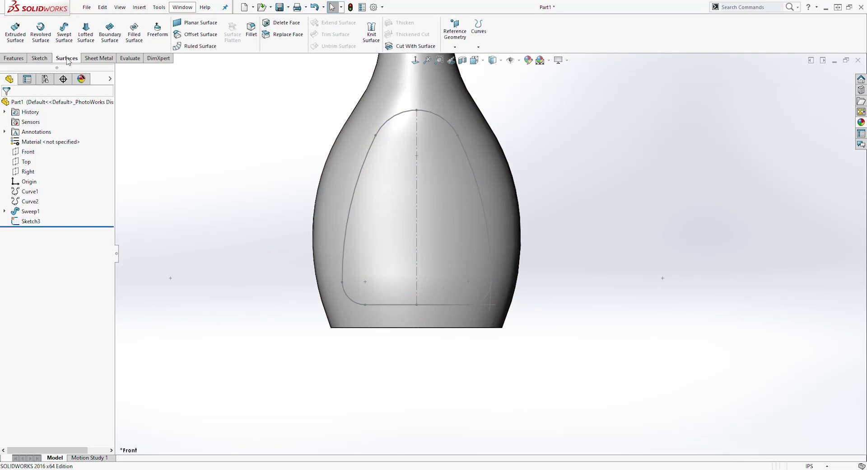
left_click(479, 47)
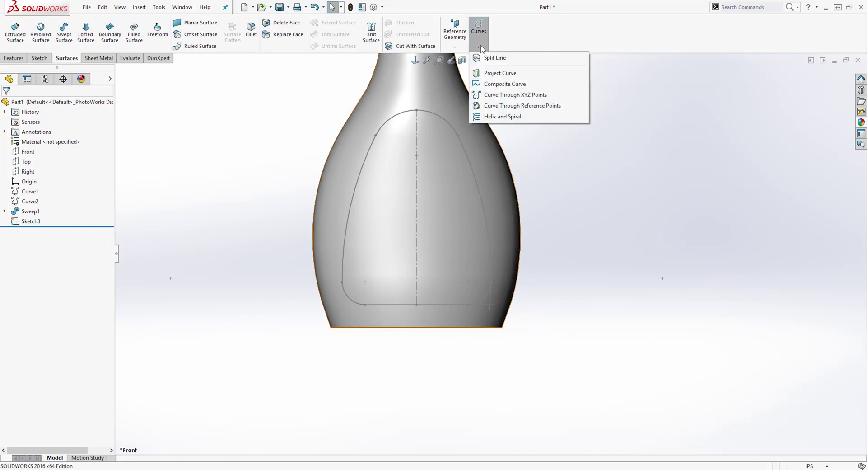
left_click(501, 73)
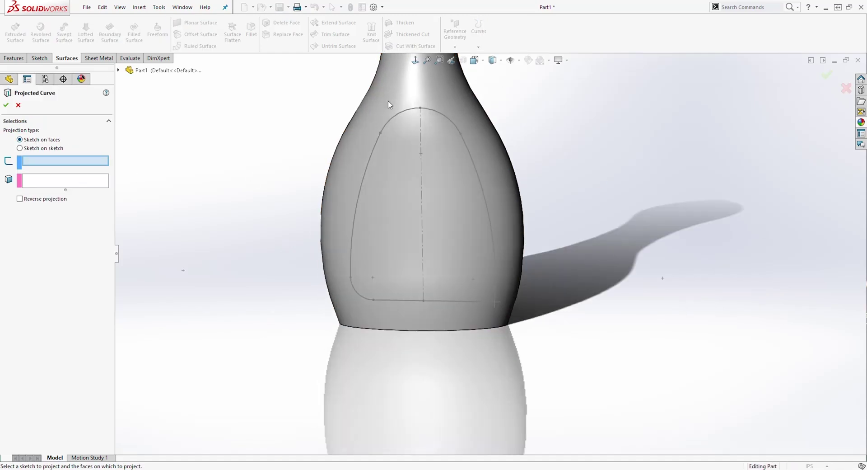
left_click(429, 114)
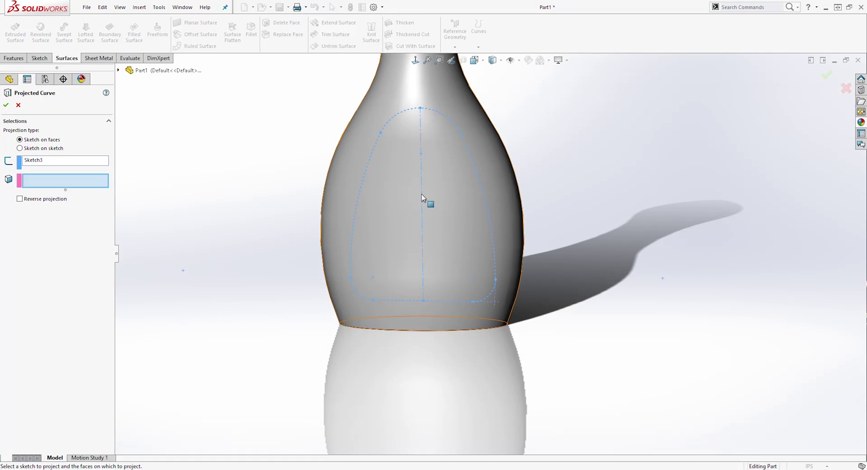
left_click(350, 159)
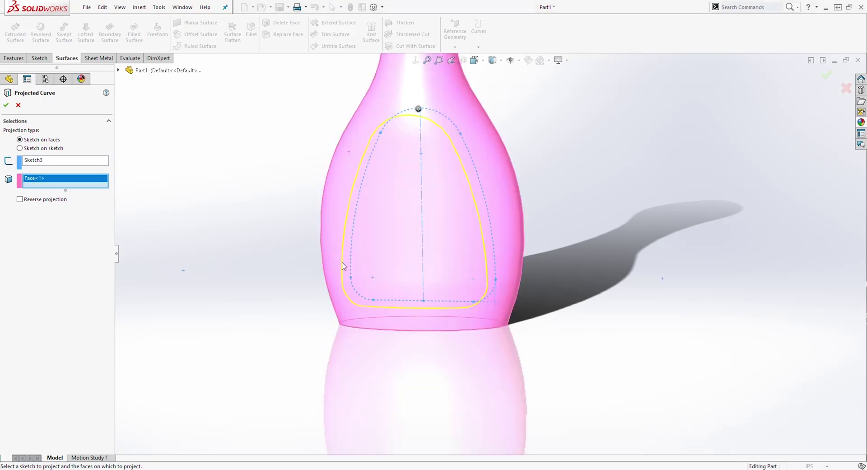
left_click(6, 106)
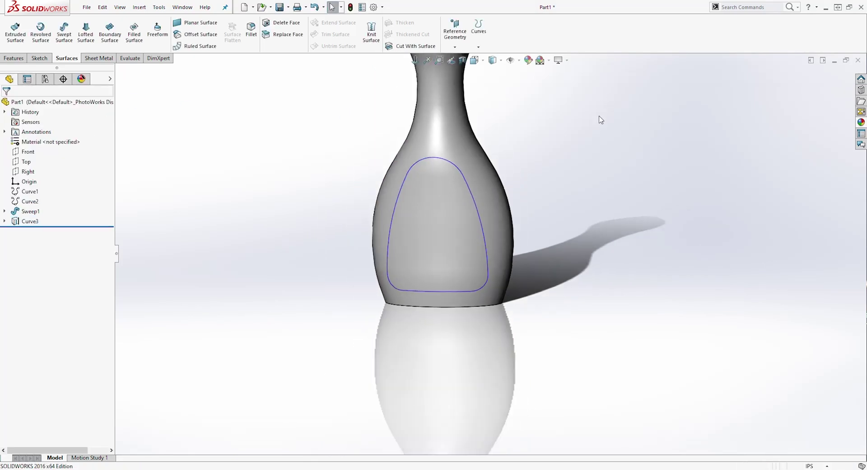
- Start a sketch on the Right plane and draw a circle about 0.45 in in diameter beside the bottle's front, near the label curve's top
middle_click_drag(600, 119, 536, 128)
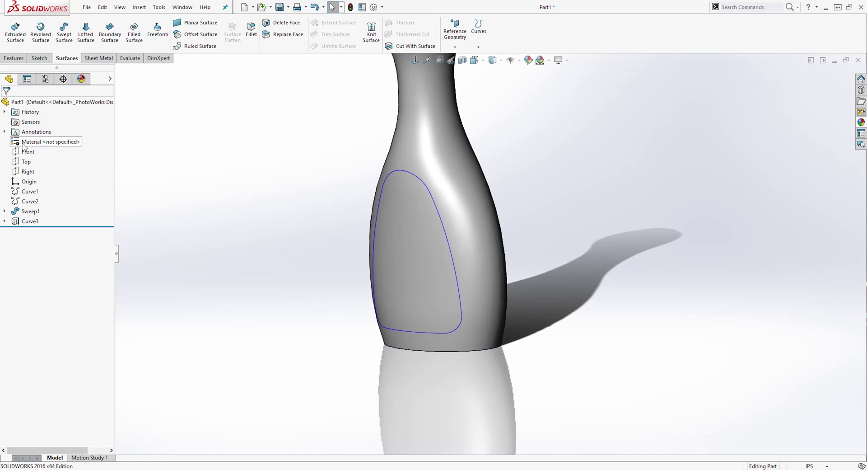
left_click(27, 172)
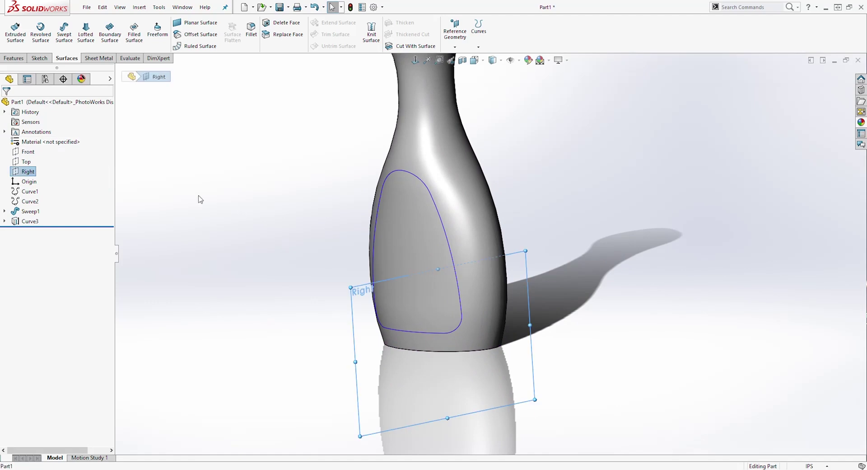
left_click(39, 58)
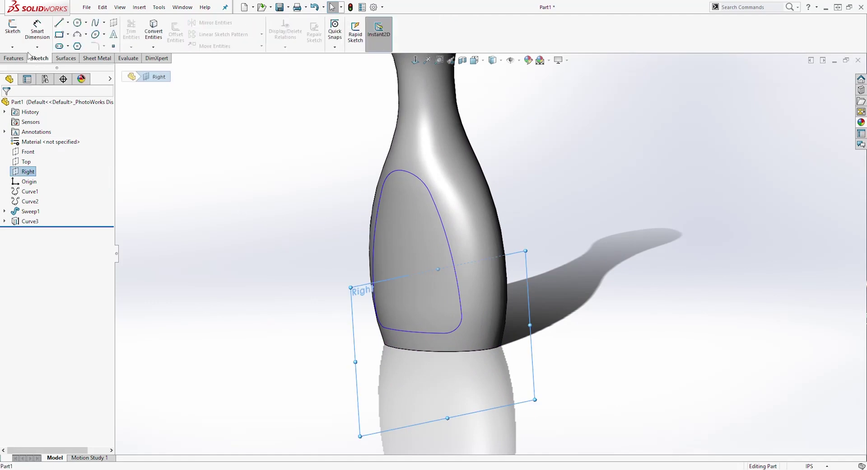
left_click(14, 28)
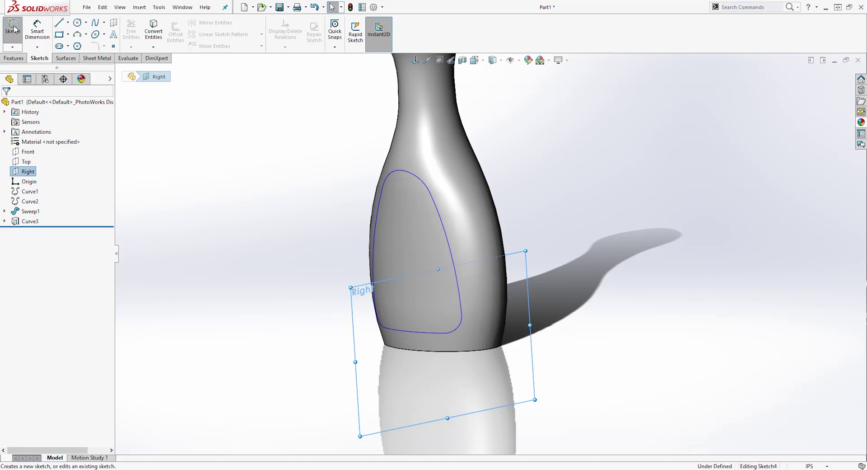
left_click(415, 60)
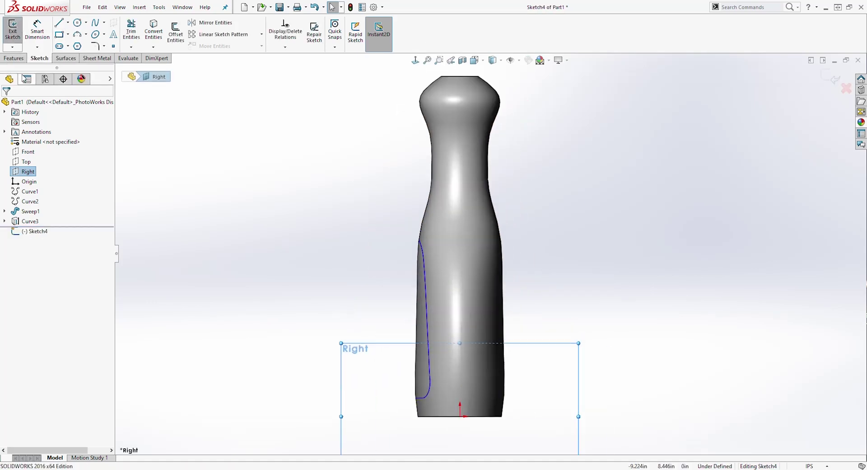
left_click(78, 23)
left_click(371, 237)
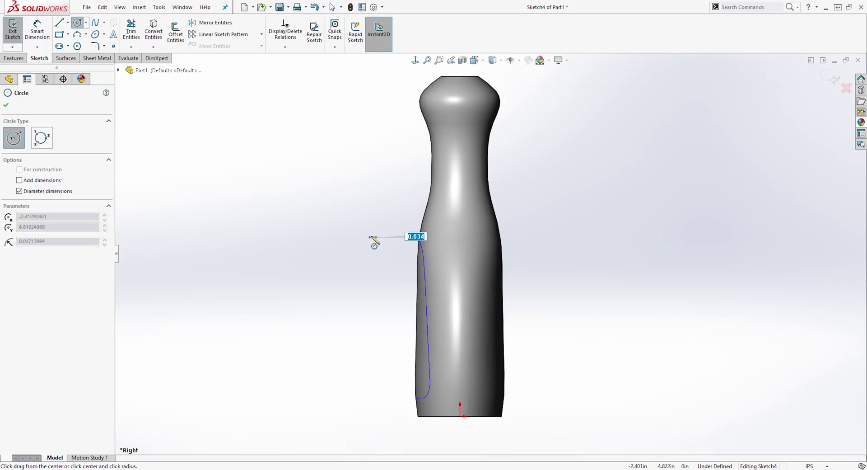
left_click(378, 239)
key("Escape")
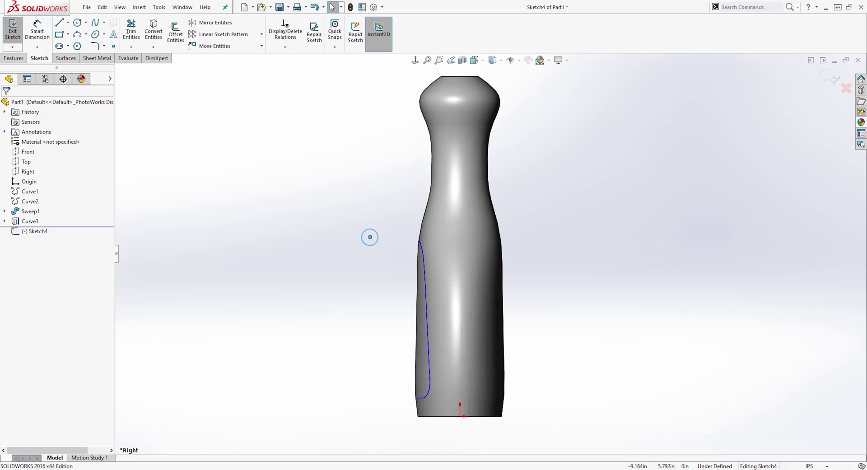
- Dimension the circle's diameter as 0.125 in
left_click(37, 28)
left_click(364, 231)
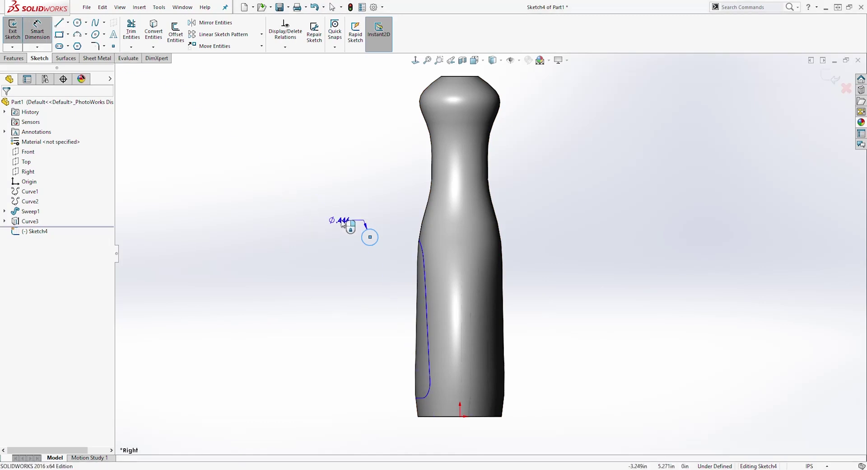
left_click(335, 217)
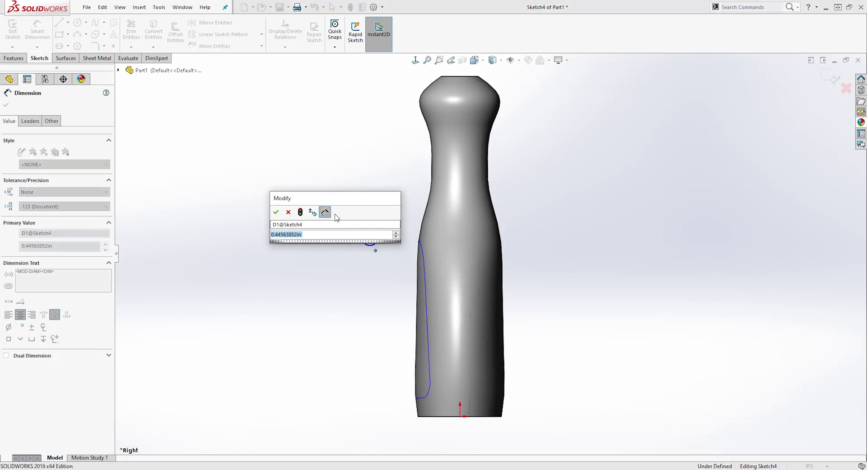
type(".125")
key("Return")
- Add a Pierce relation between the circle's center point and the projected label curve, and finish the sketch
scroll(341, 252, "down", 4)
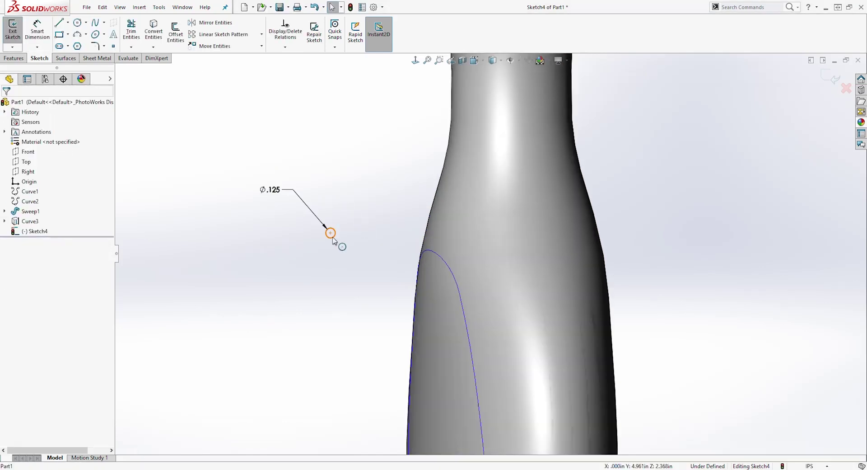
left_click(331, 234)
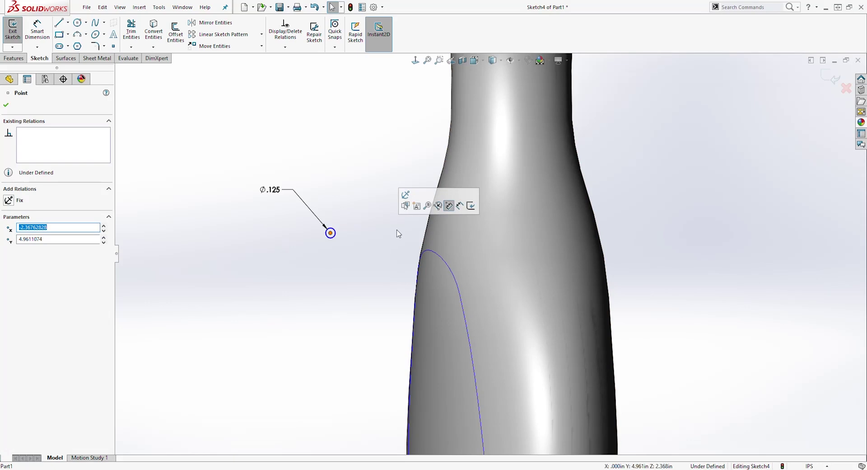
key("Escape")
left_click(432, 253)
left_click(419, 261, "ctrl")
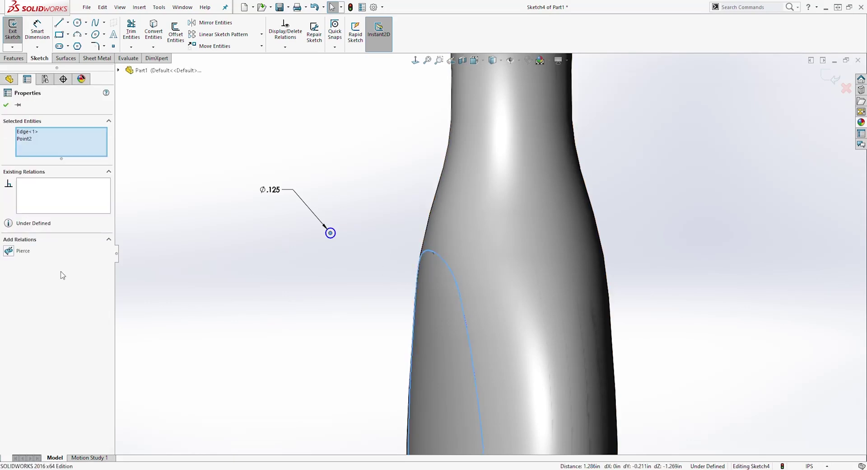
left_click(9, 251)
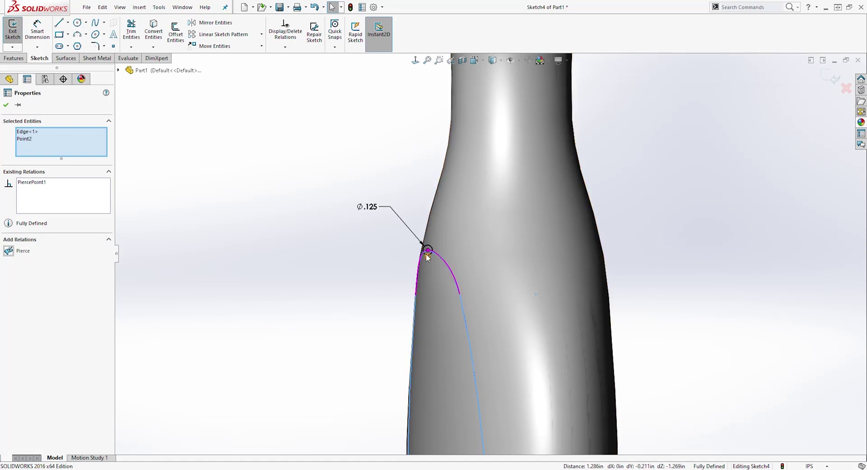
left_click(685, 162)
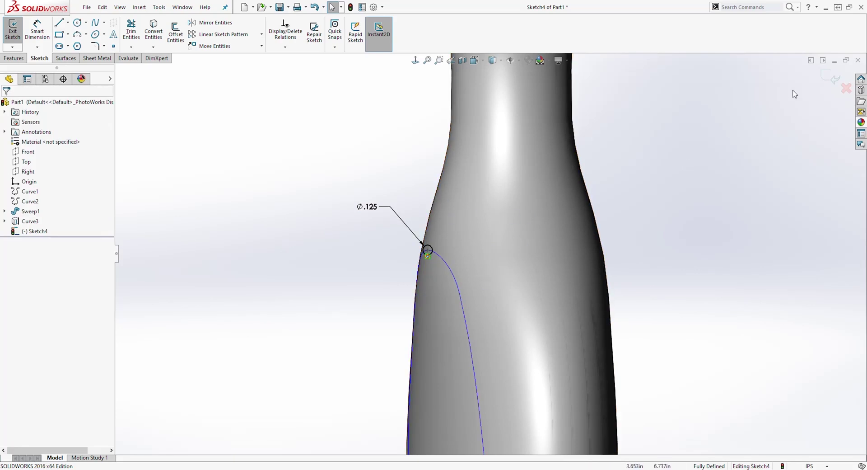
left_click(824, 79)
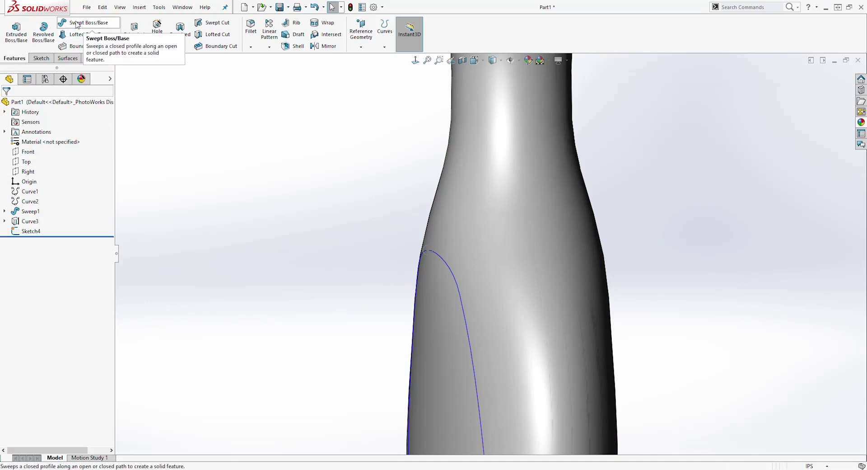
- Create a Swept Boss/Base with the small circle sketch as profile and the projected label curve as path
left_click(77, 23)
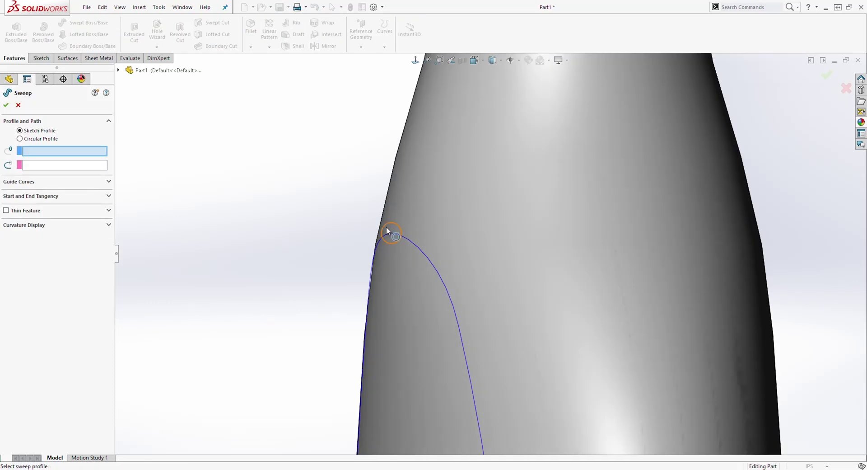
left_click(386, 224)
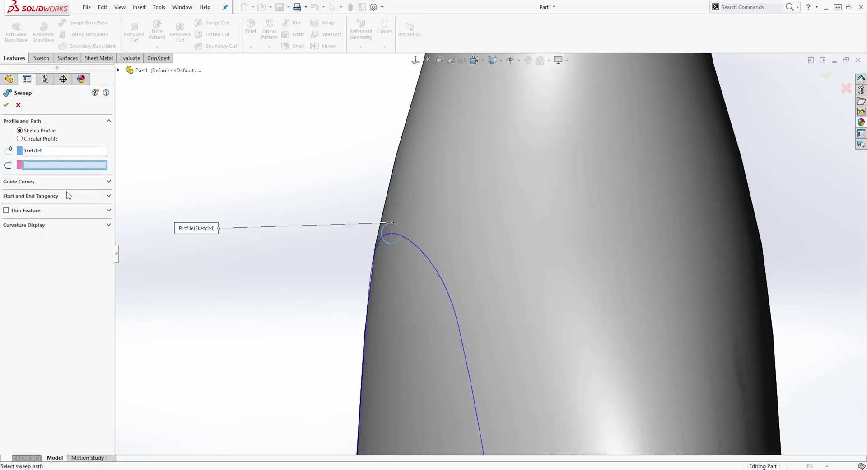
left_click(414, 244)
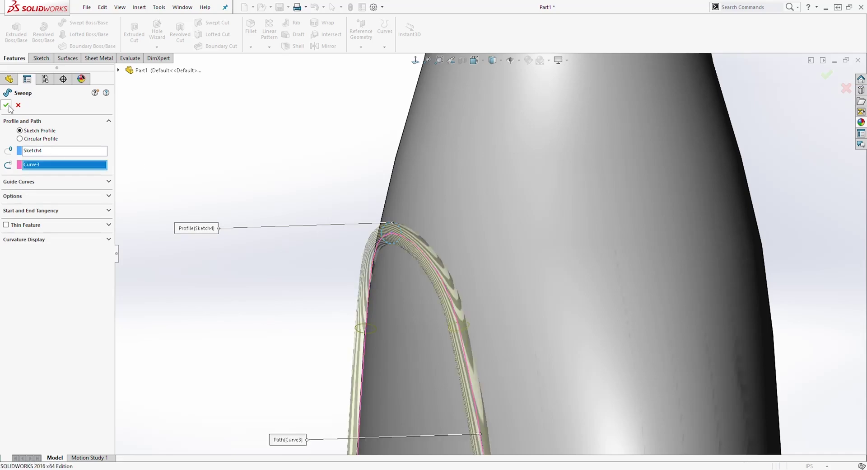
scroll(436, 284, "up", 3)
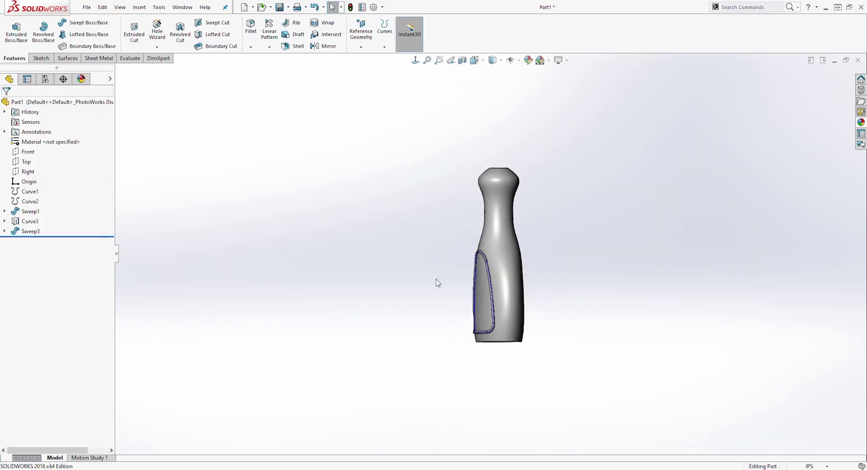
- Hide the projected label curve
scroll(484, 284, "down", 6)
middle_click_drag(549, 277, 491, 268)
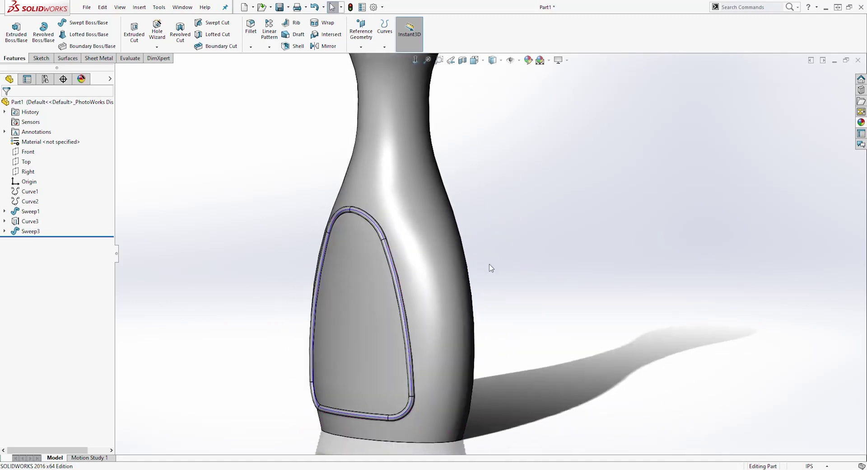
right_click(28, 221)
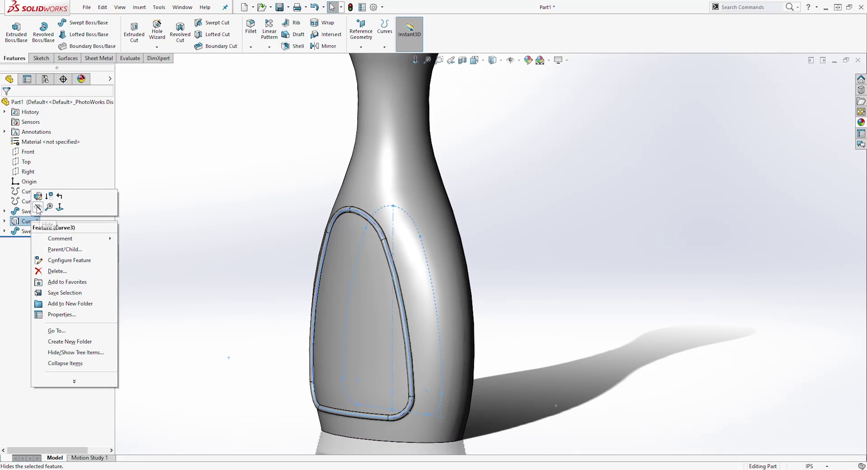
left_click(219, 200)
- Start a sketch on the bottle's flat top face, convert the face's circular edge into sketch geometry, and finish the sketch
key("f")
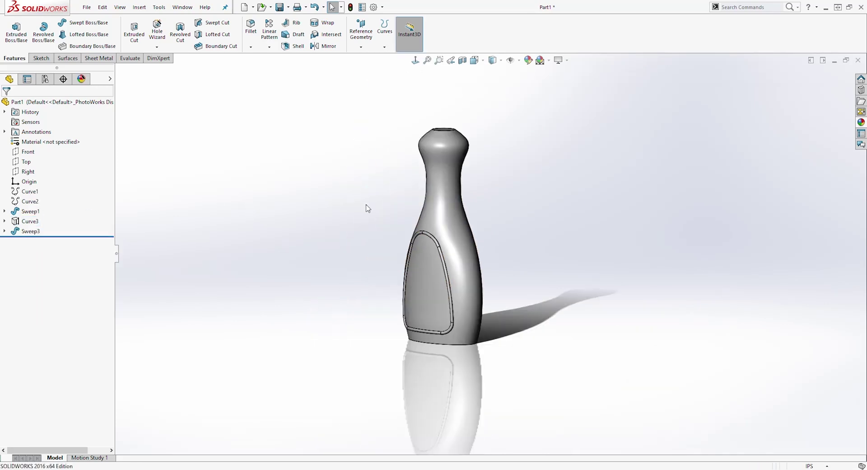
mouse_move(459, 136)
middle_mouse_down()
mouse_move(443, 128)
mouse_move(443, 135)
middle_mouse_up()
scroll(464, 135, "down", 5)
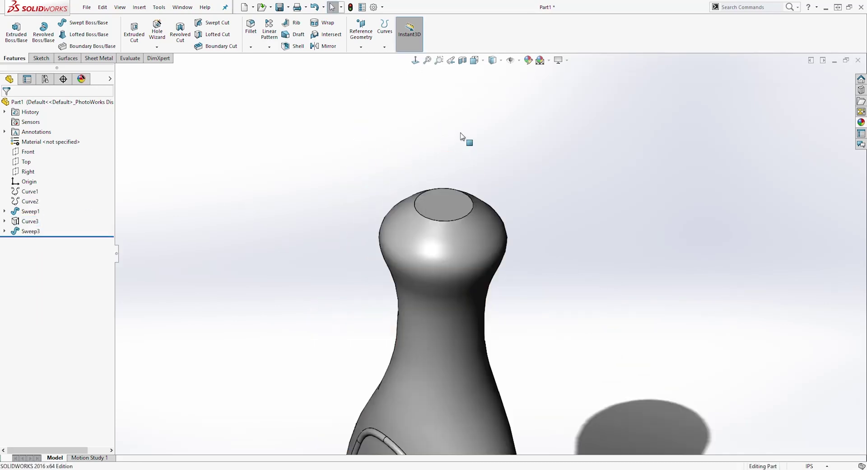
left_click(445, 227)
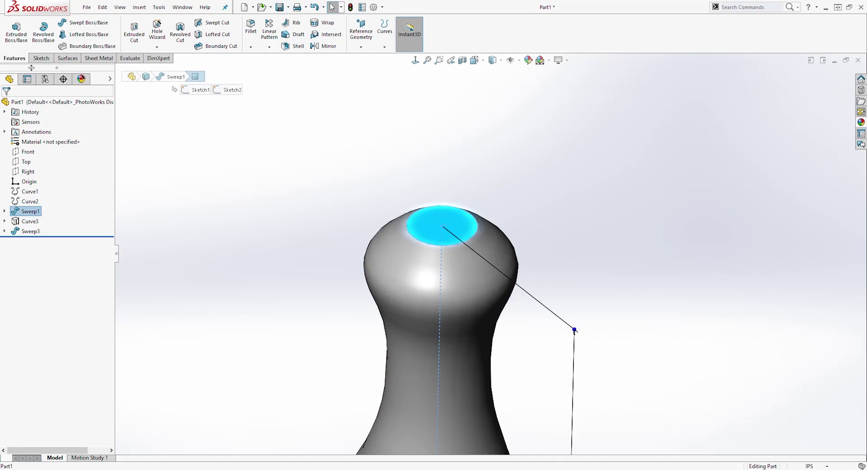
left_click(30, 56)
left_click(12, 27)
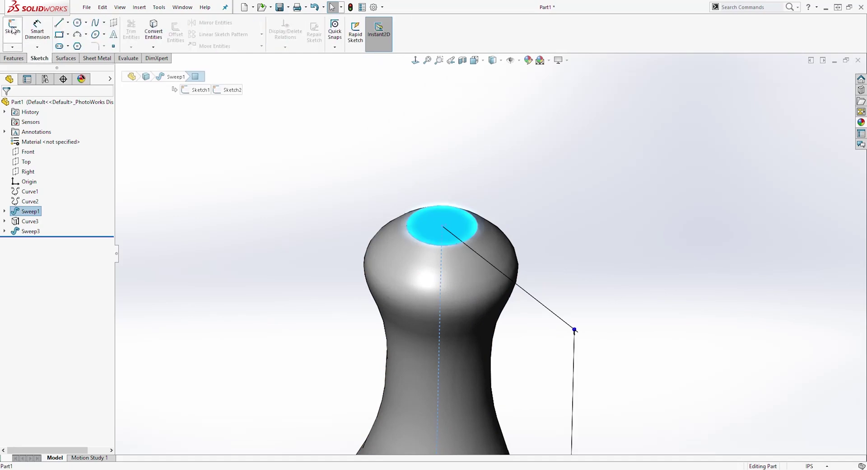
left_click(415, 60)
left_click(645, 127)
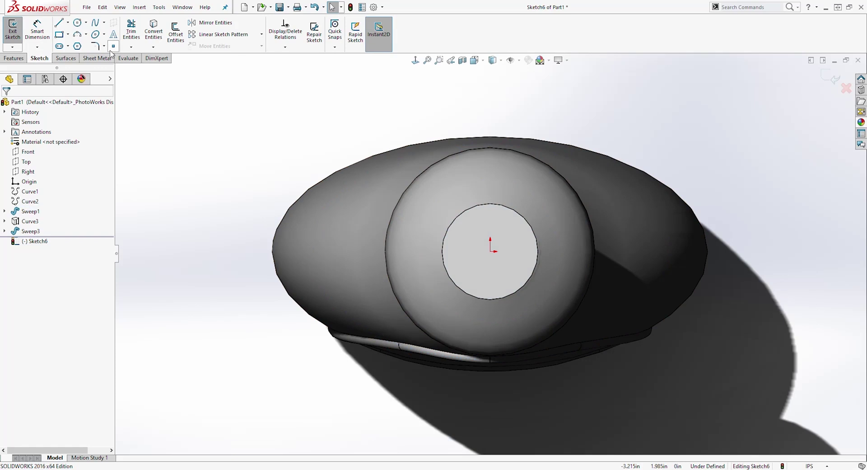
left_click(483, 244)
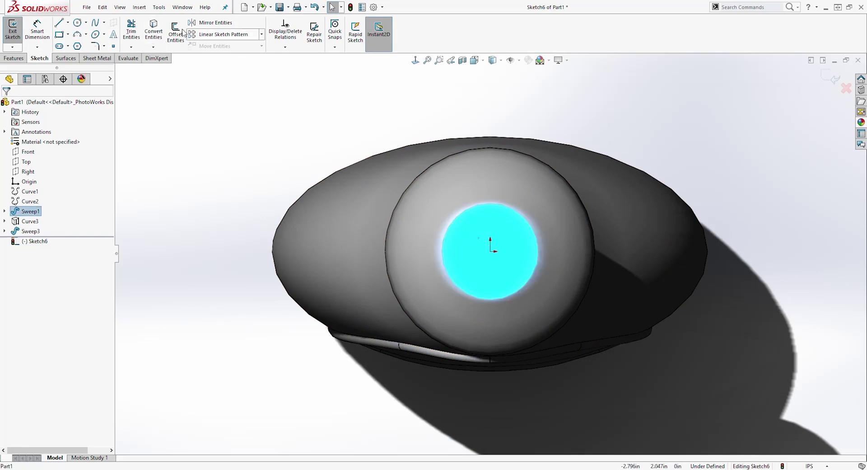
left_click(155, 30)
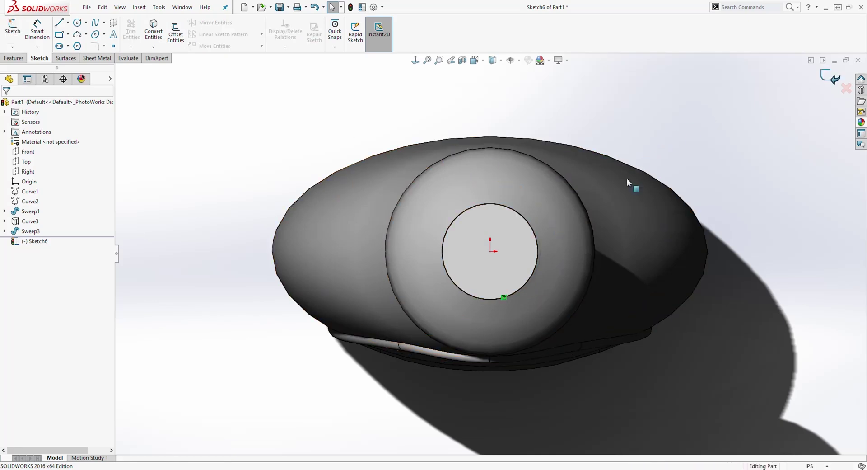
- Extrude the converted circle upward from the bottle's top as a Blind boss 0.625 in deep, with Merge result enabled
middle_click_drag(580, 200, 318, 221)
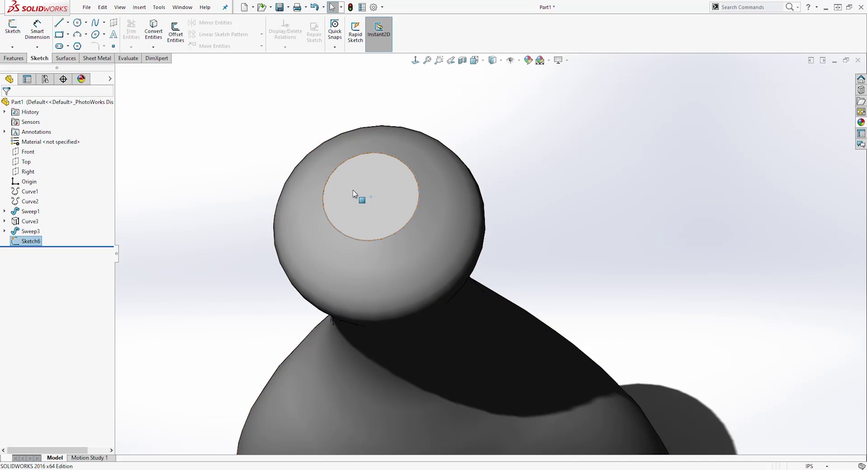
left_click(12, 59)
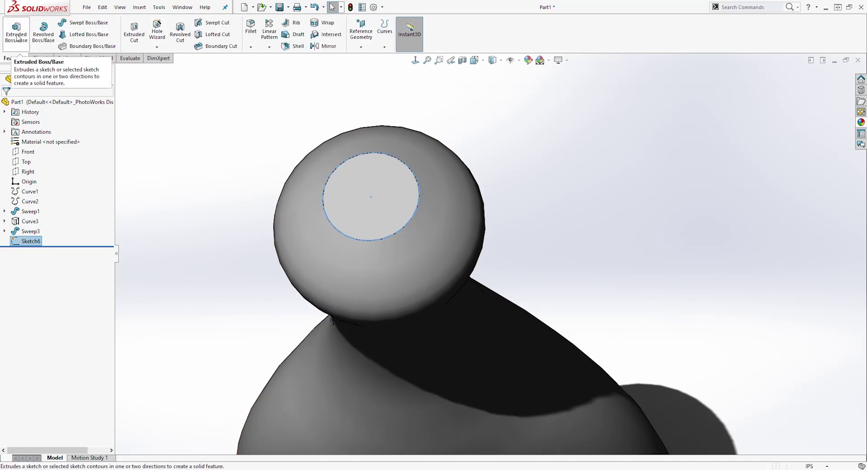
left_click(17, 38)
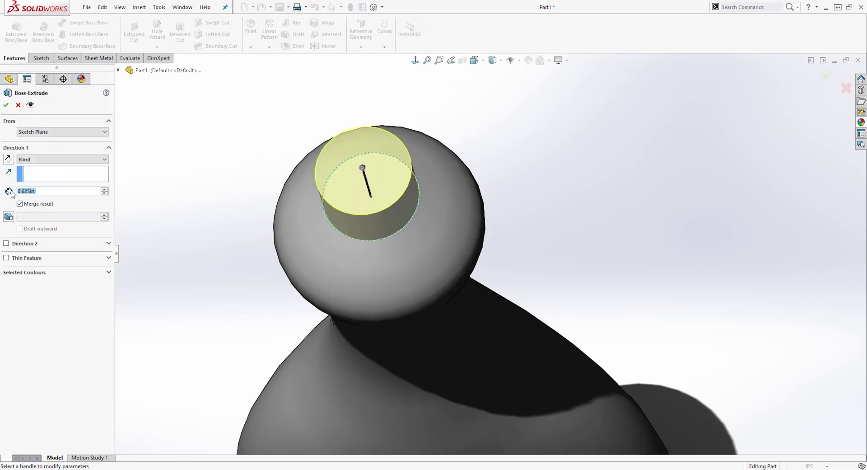
left_click(6, 107)
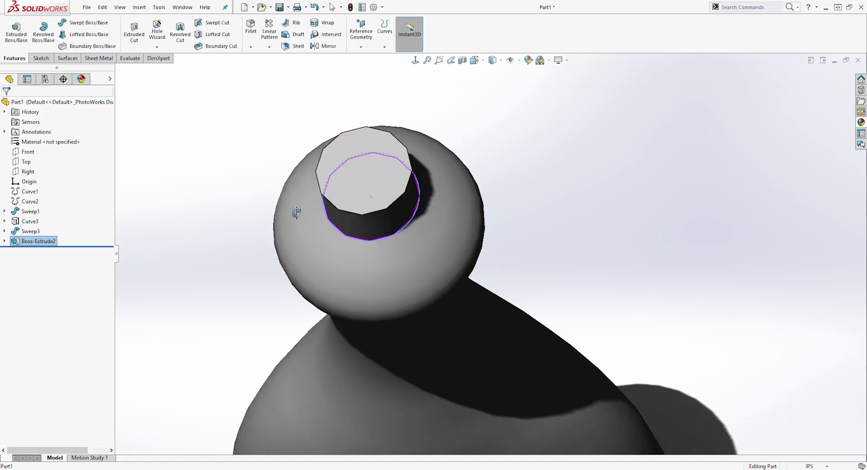
- Start a new sketch on the Front plane
middle_click_drag(294, 213, 325, 235)
scroll(423, 305, "up", 3)
middle_click_drag(423, 305, 494, 257)
left_click(206, 283)
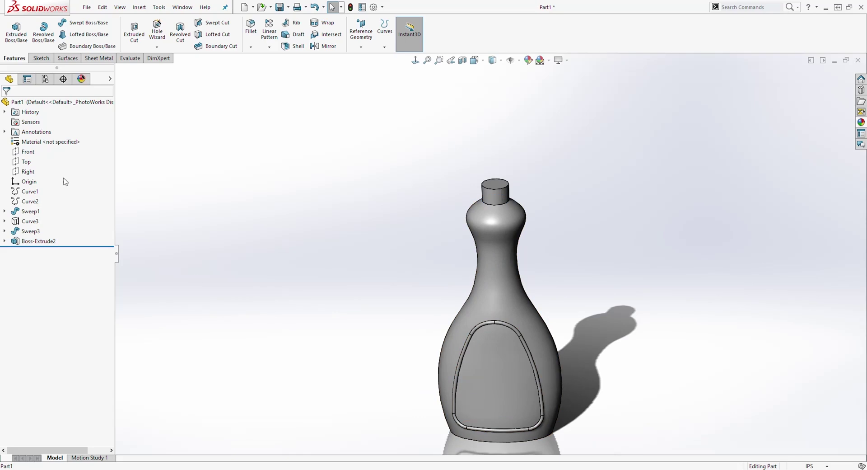
left_click(28, 153)
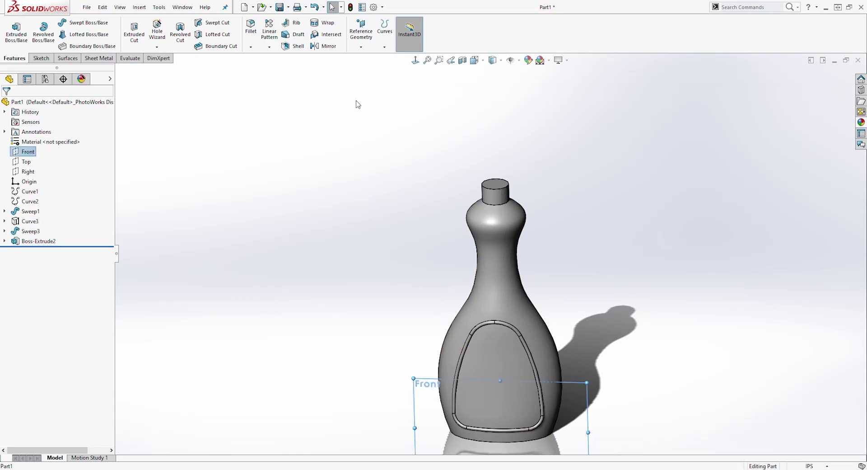
left_click(42, 58)
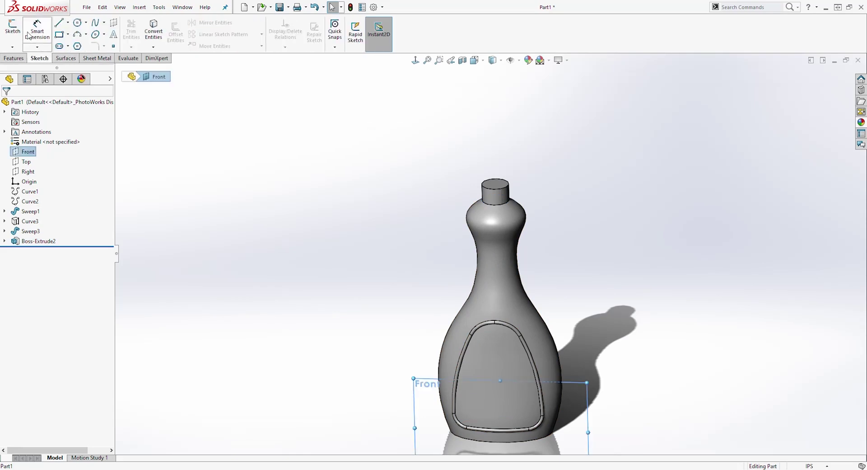
left_click(12, 28)
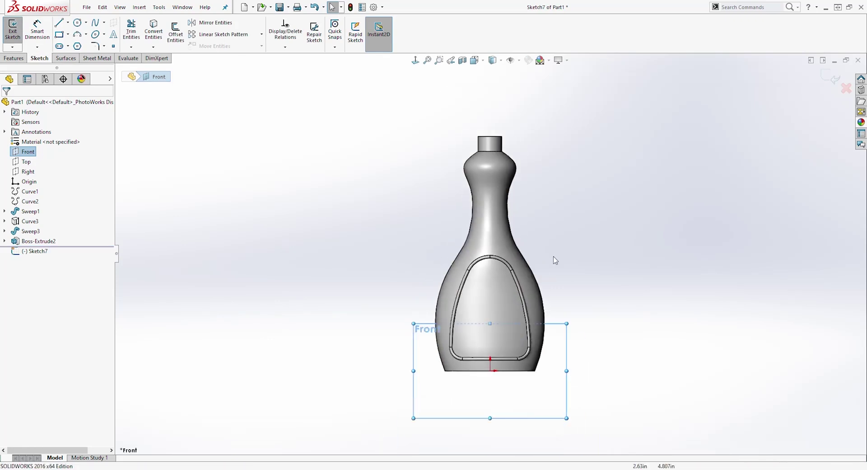
- Sketch a horizontal line about 4 in long across the bottle between its side silhouettes, just below the raised label border
scroll(558, 276, "down", 5)
scroll(463, 350, "up", 2)
scroll(447, 302, "down", 4)
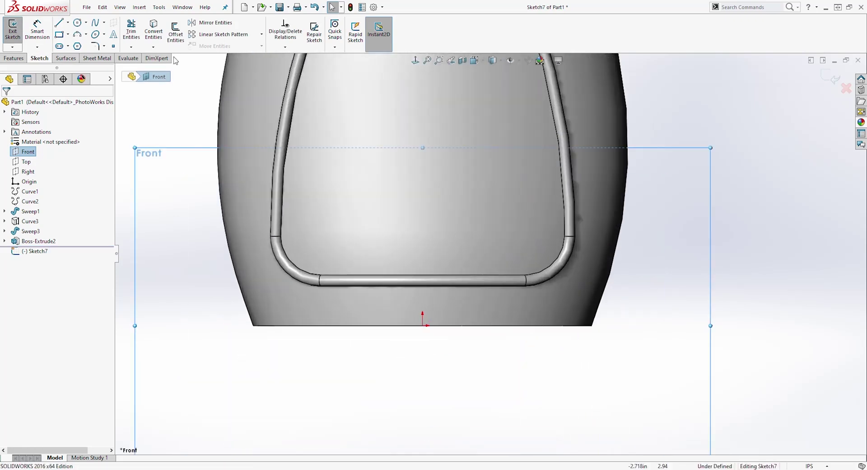
left_click(58, 22)
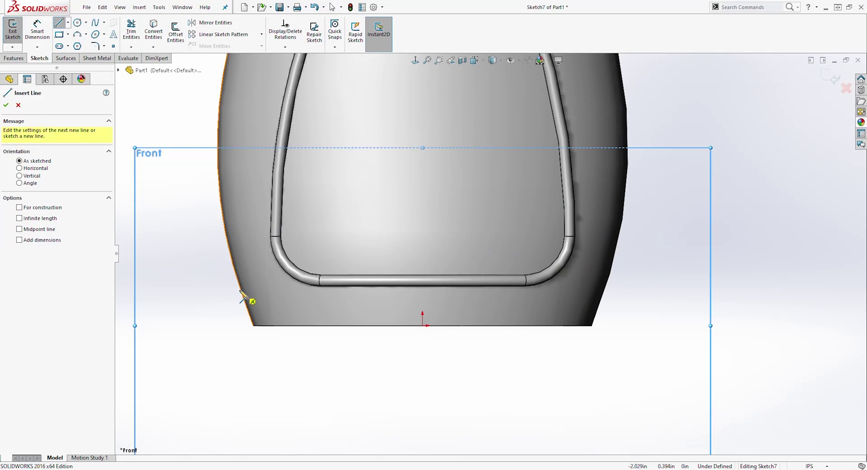
left_click(240, 289)
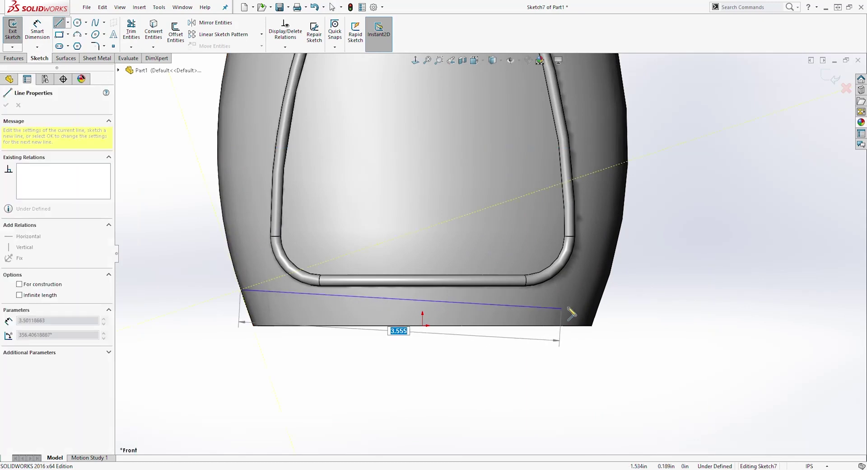
left_click(605, 289)
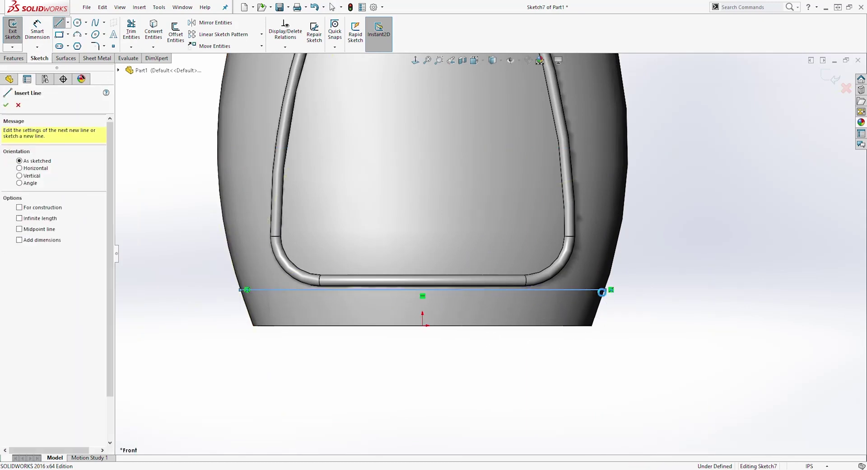
key("Escape")
mouse_move(604, 290)
left_mouse_down()
mouse_move(587, 314)
mouse_move(594, 293)
left_mouse_up()
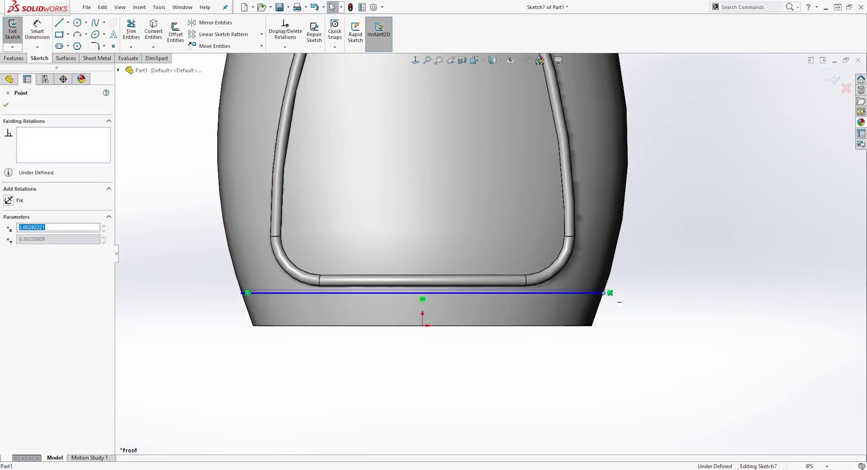
key("Escape")
- Dimension the line 0.375 in above the bottle's bottom edge and finish the sketch
key("d")
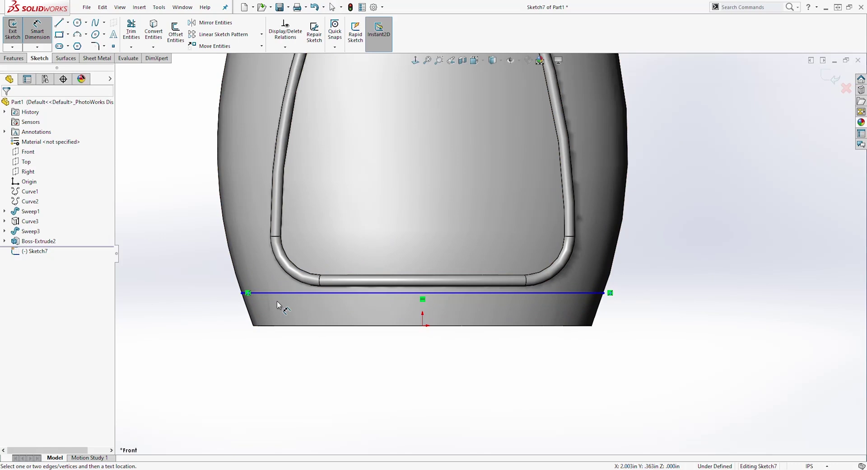
left_click(283, 294)
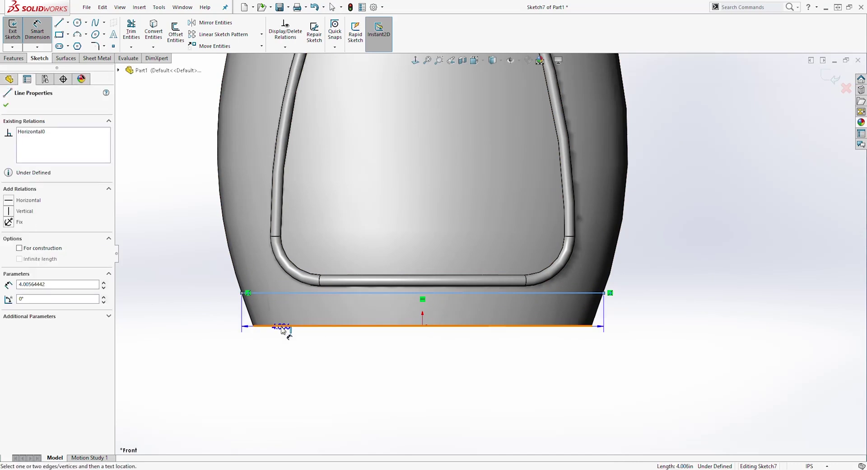
left_click(280, 325)
left_click(213, 312)
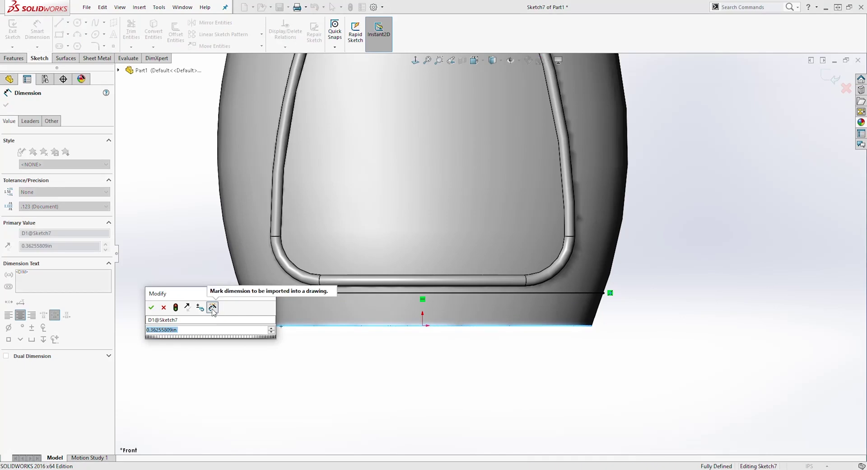
type(".375")
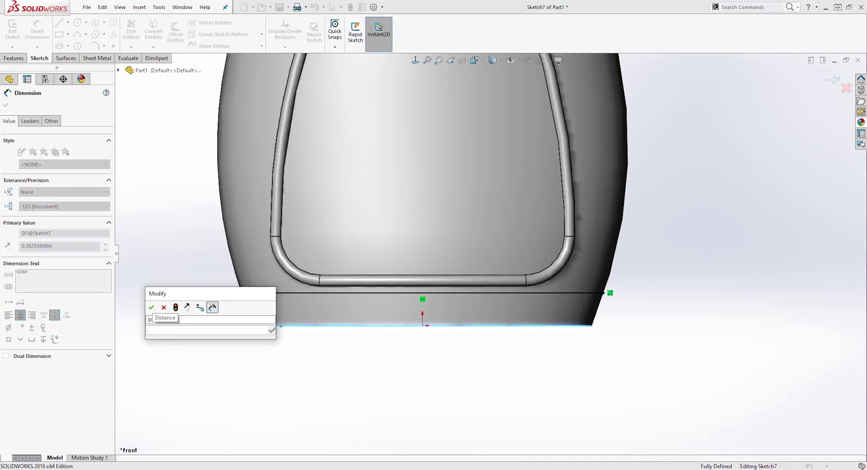
key("Return")
key("Escape")
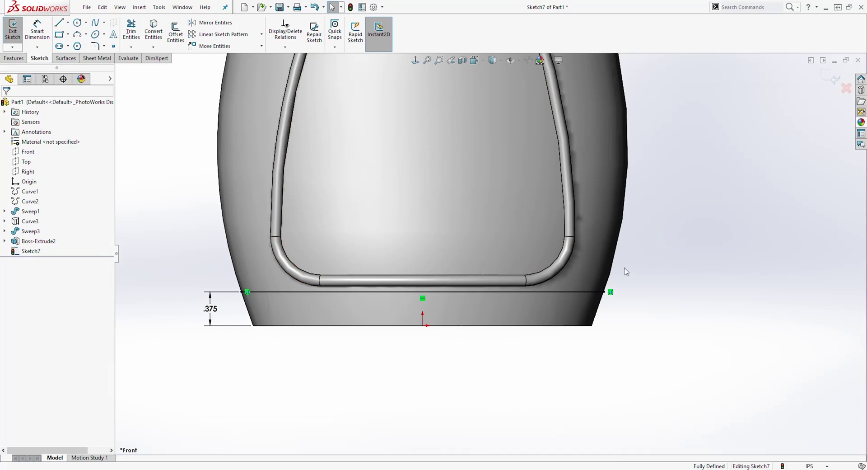
left_click(833, 78)
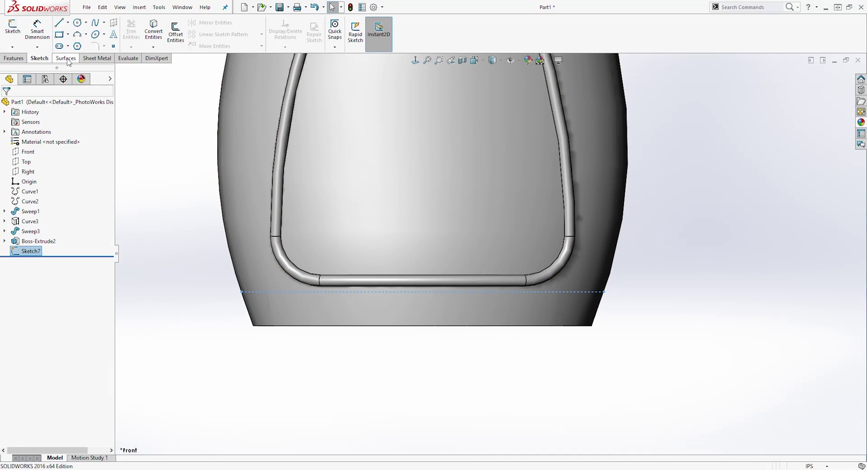
- Create a Projection split line on the bottle's outer body face using the horizontal line sketch
left_click(68, 59)
left_click(480, 36)
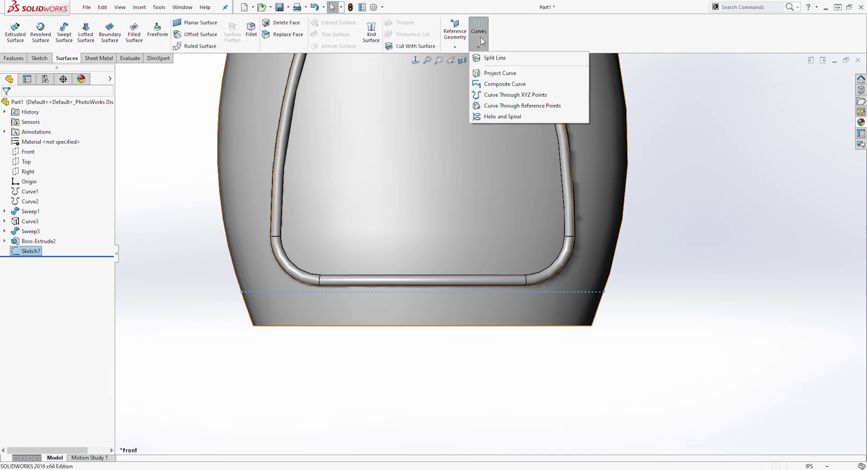
left_click(497, 58)
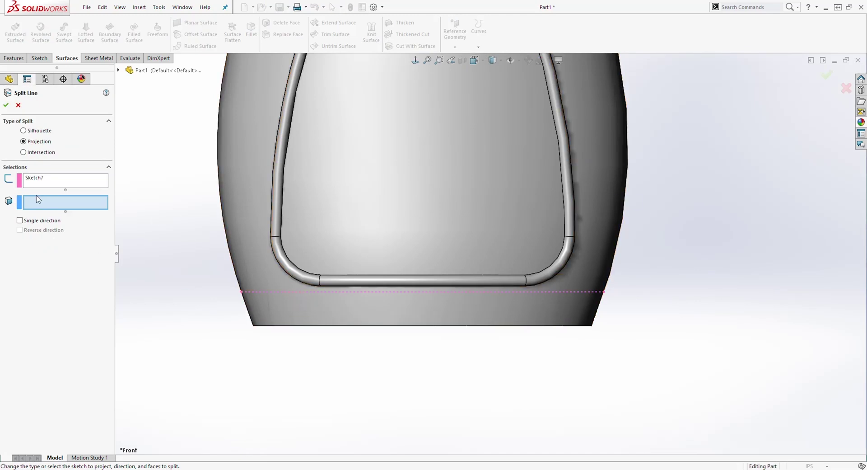
key("f")
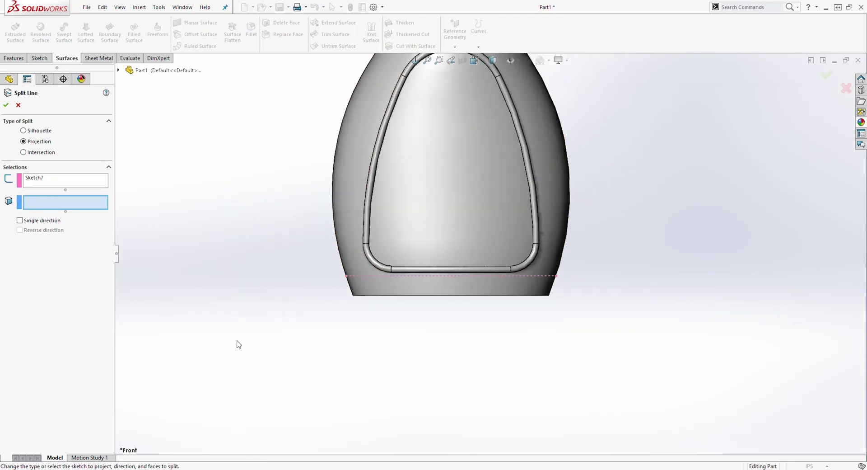
left_click(346, 225)
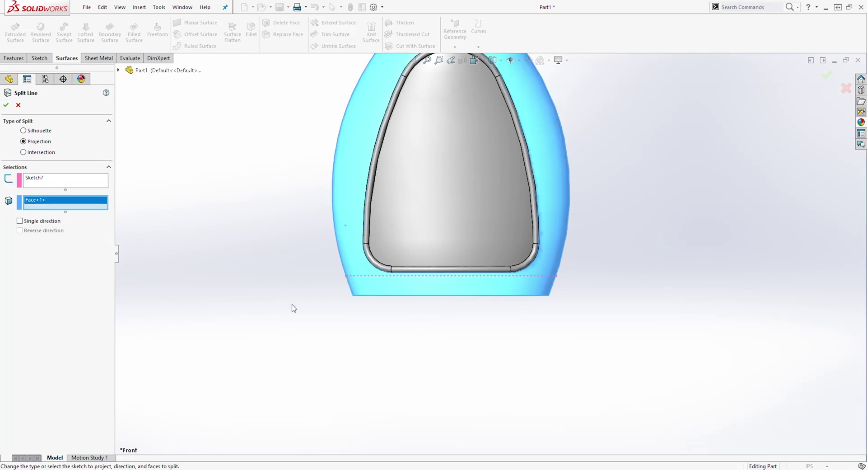
left_click(6, 108)
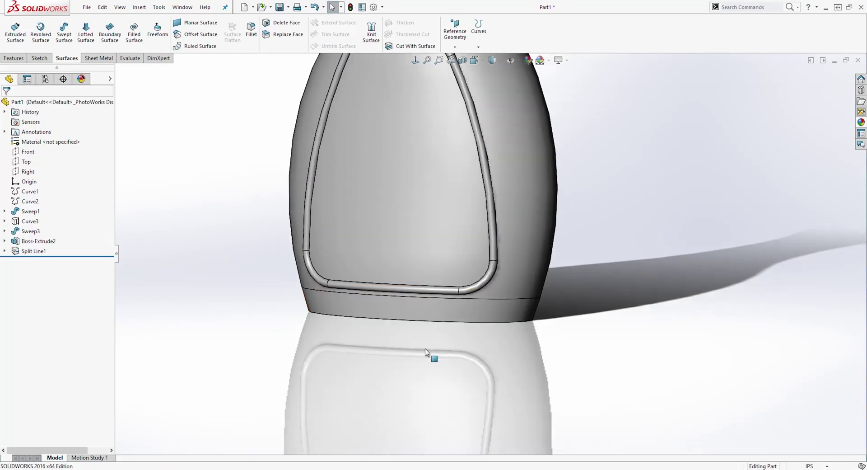
- Start a sketch on the bottle's flat elliptical bottom face and view it face-on
middle_click_drag(429, 354, 484, 374)
left_click(459, 361)
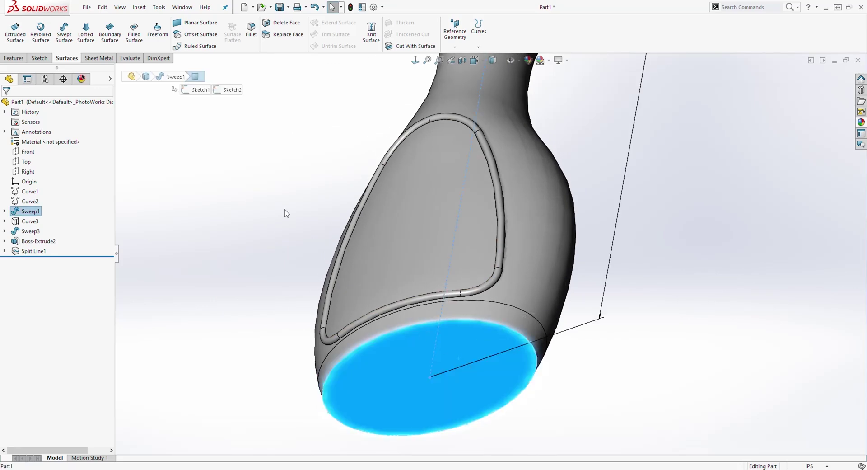
left_click(40, 58)
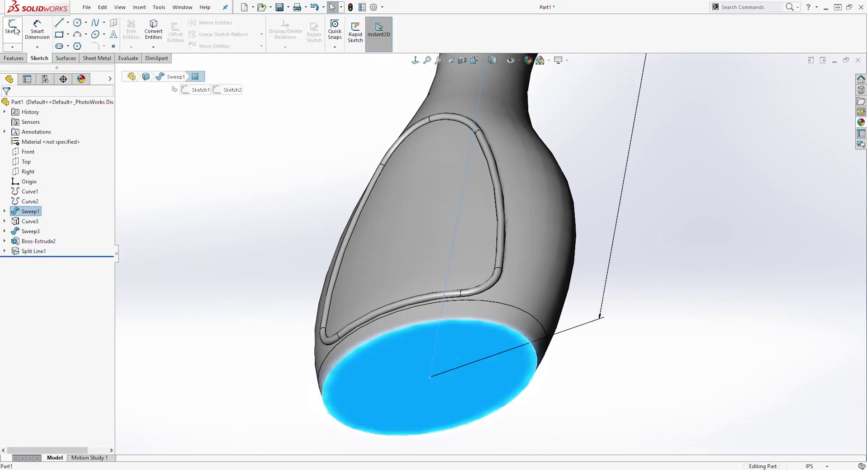
left_click(12, 27)
left_click(415, 60)
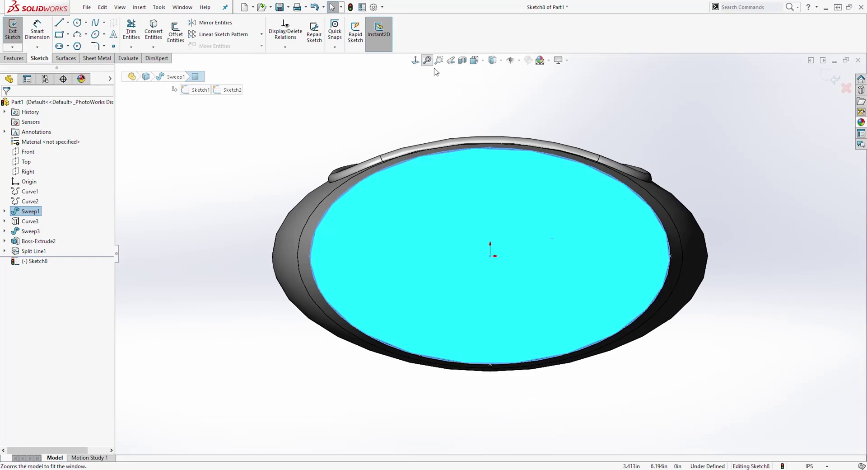
left_click(557, 124)
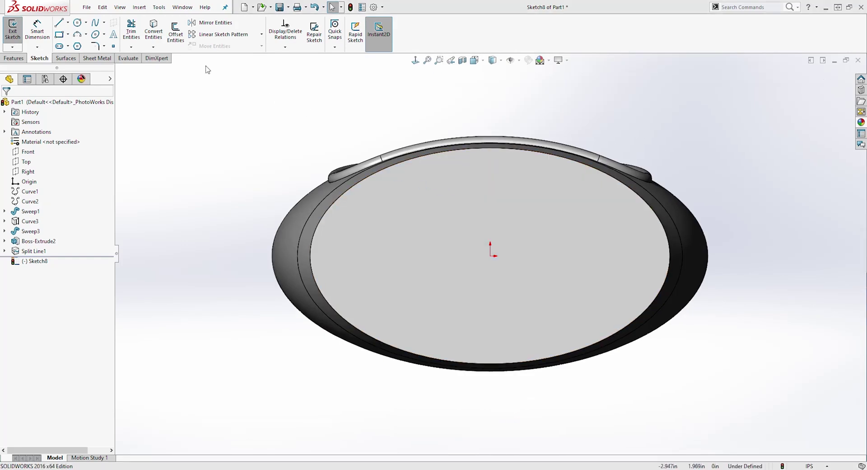
- Offset the bottom face's elliptical edge 0.375 in inward with Reverse enabled, and finish the sketch
left_click(177, 36)
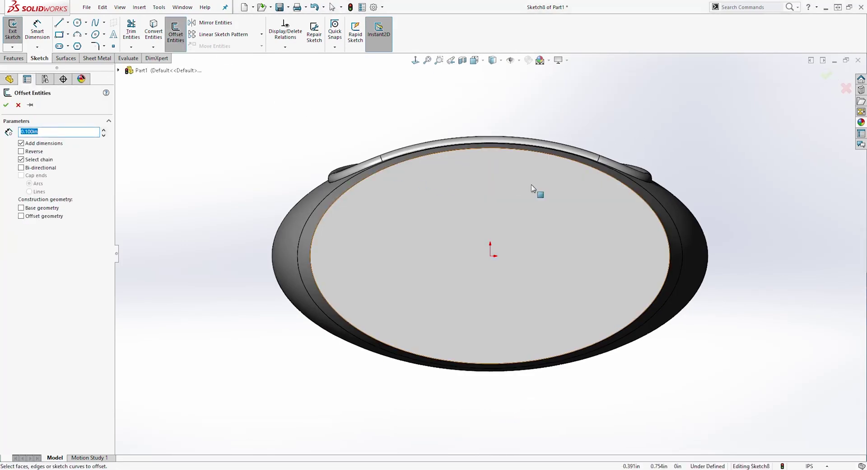
left_click(575, 165)
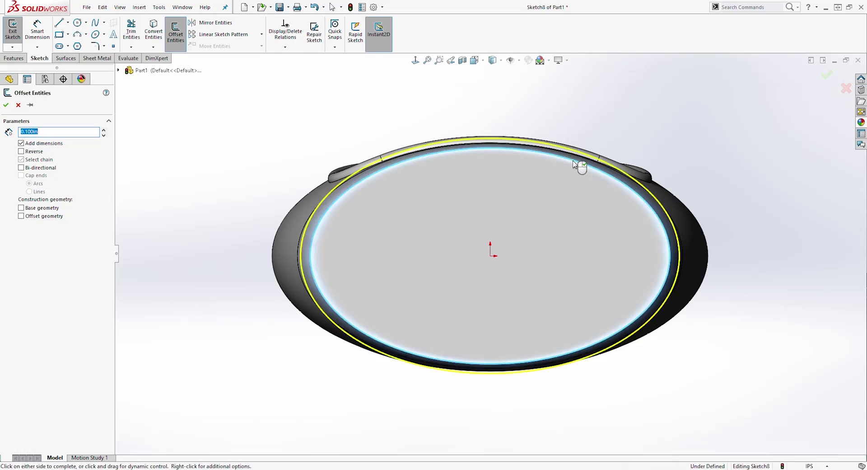
left_click(21, 151)
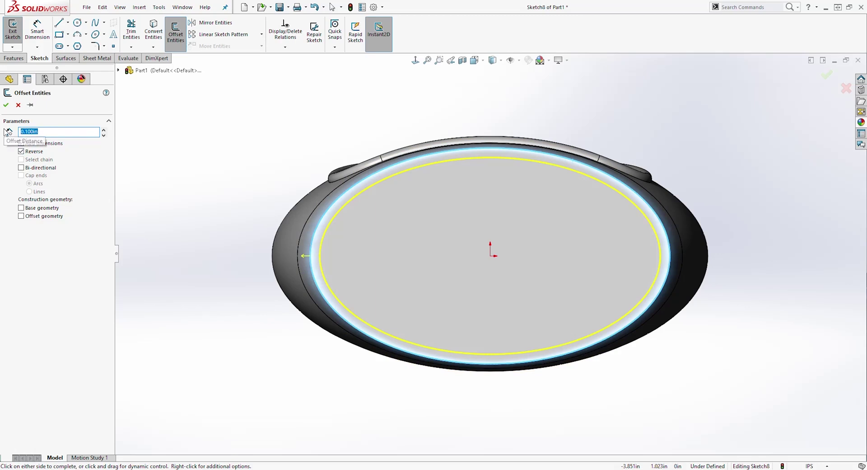
type("0.375")
key("Return")
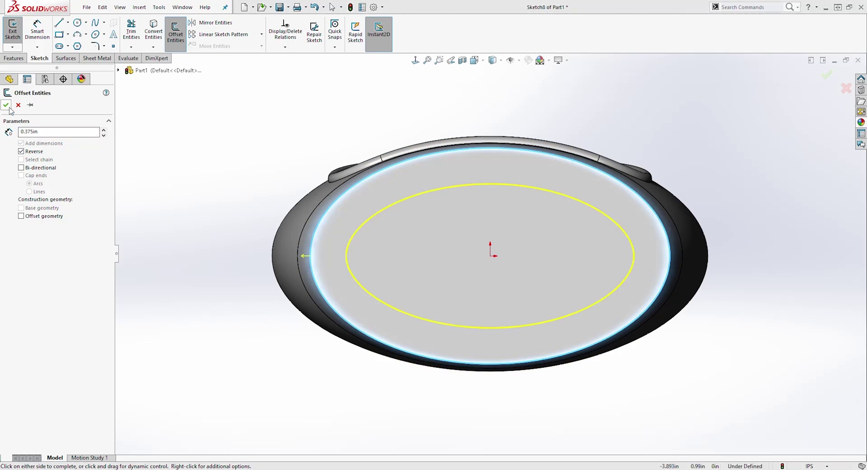
left_click(7, 105)
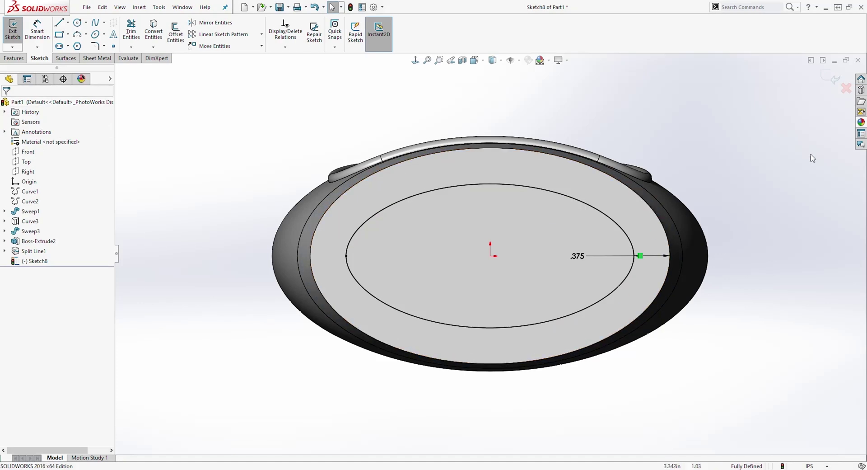
left_click(822, 78)
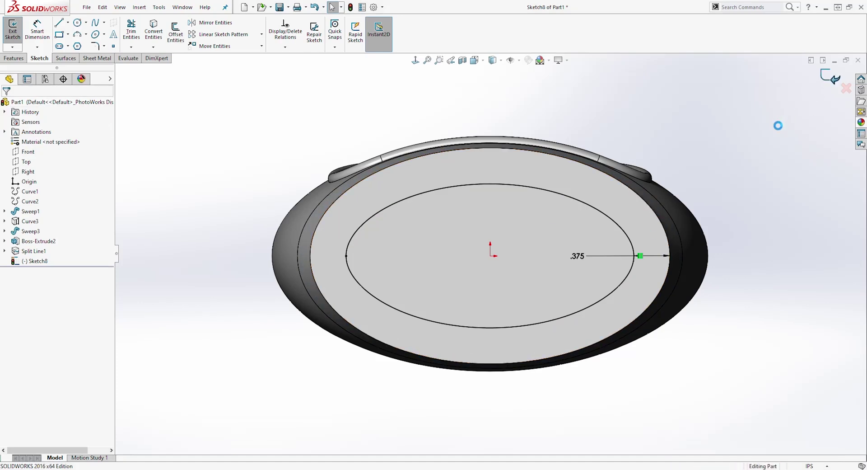
key("Escape")
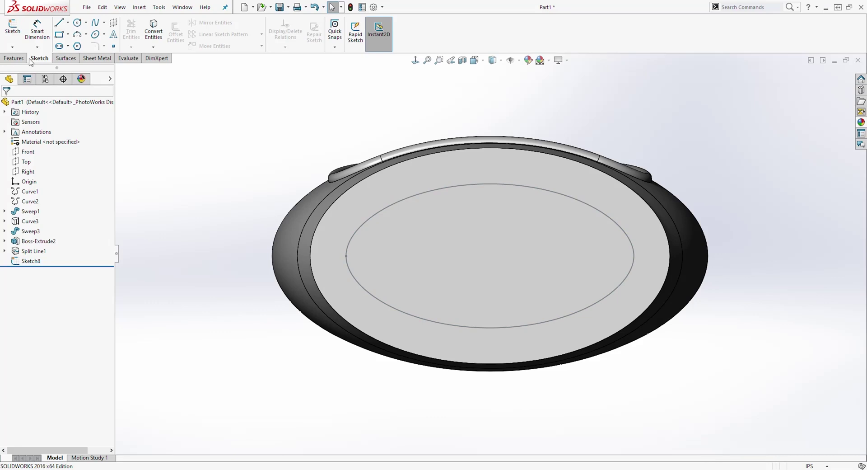
- Create a Projection split line on the bottle's bottom face using the offset ellipse sketch
left_click(63, 61)
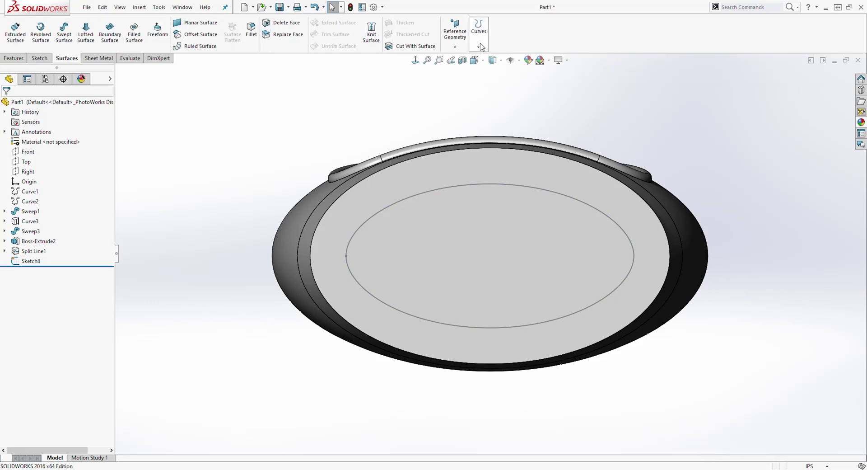
left_click(478, 28)
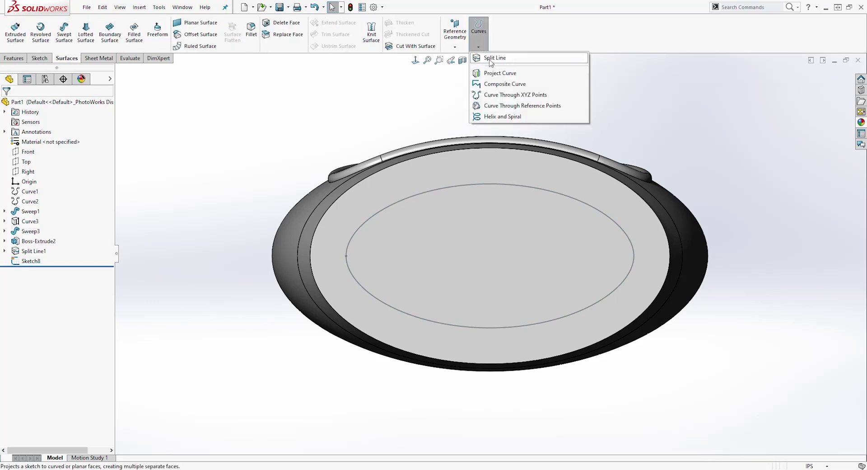
left_click(491, 58)
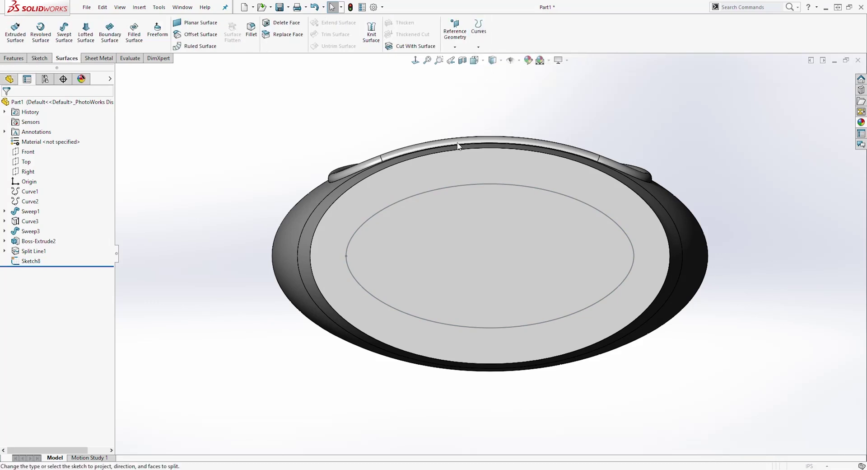
left_click(420, 198)
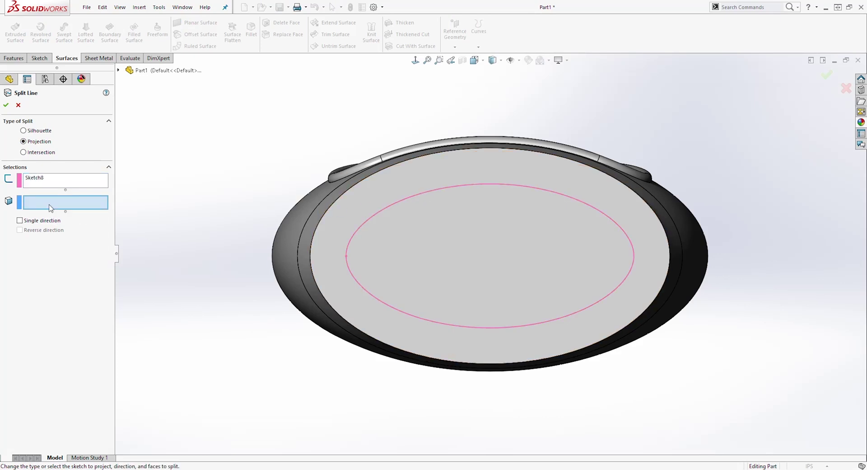
left_click(391, 188)
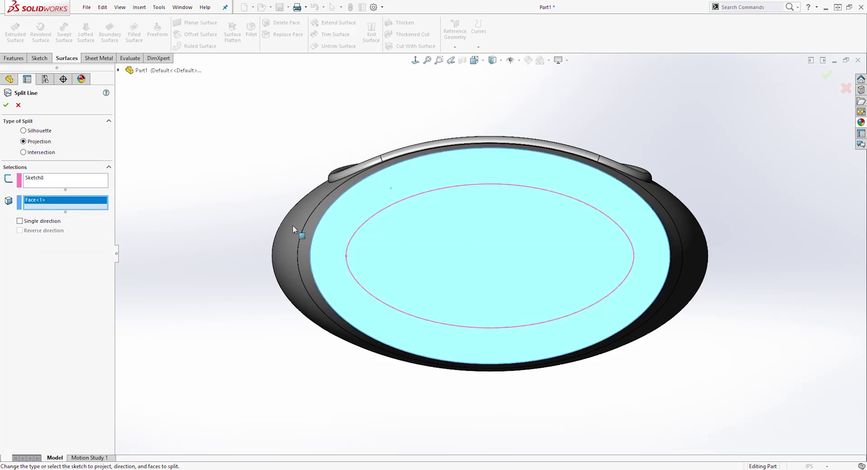
middle_click_drag(294, 229, 310, 348)
key("Return")
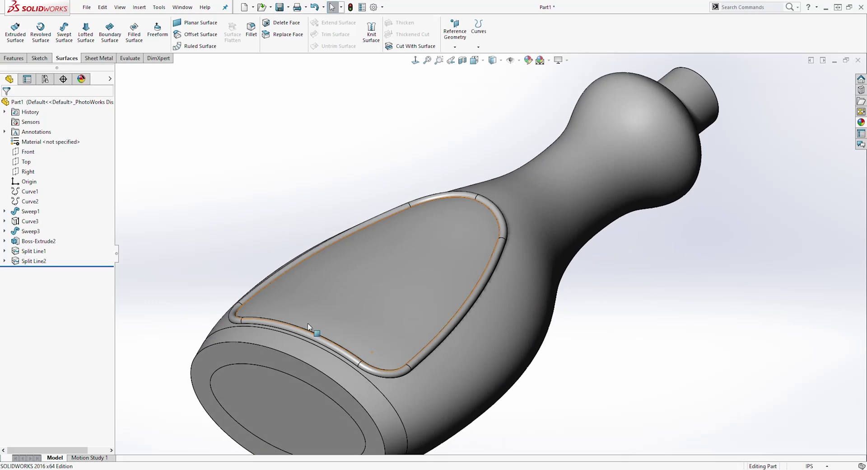
- Start a face fillet with both bottom faces as the first face set and the narrow side band above them as the second
left_click(14, 59)
left_click(255, 26)
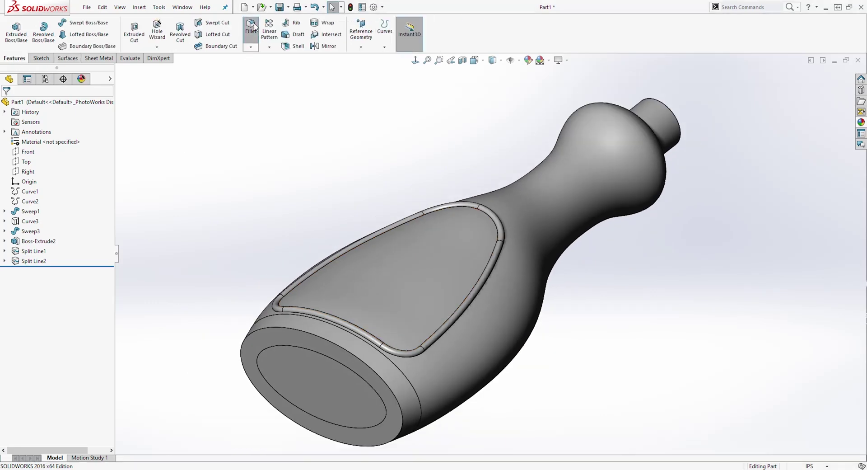
left_click(255, 26)
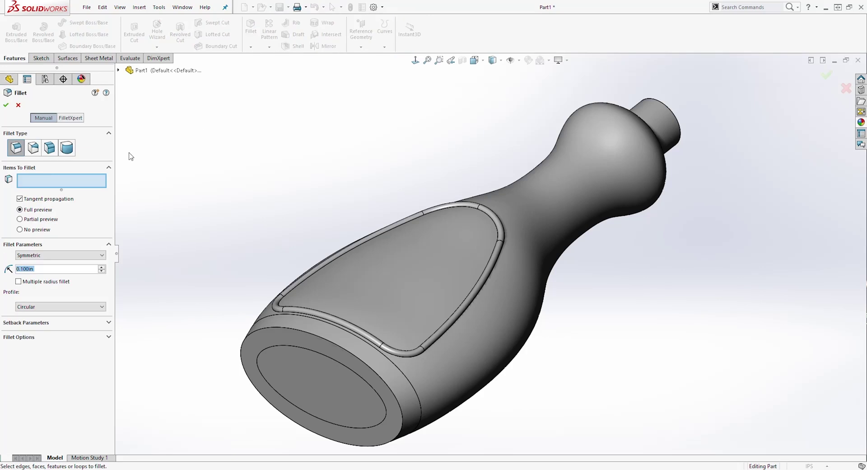
left_click(50, 149)
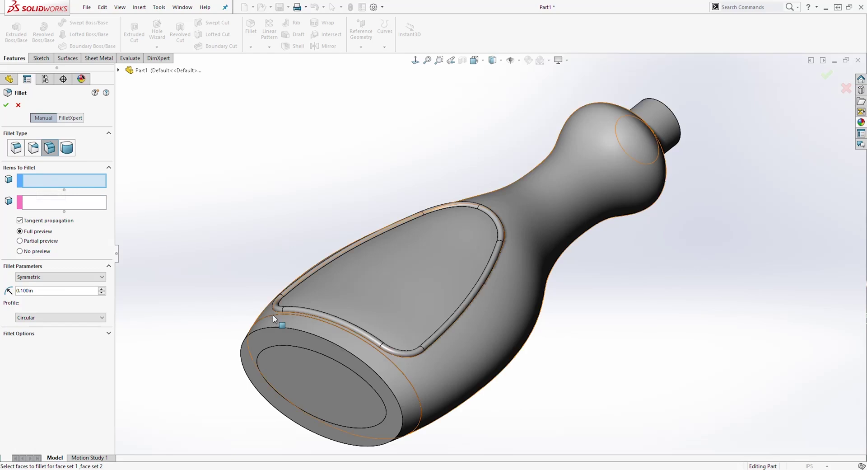
left_click(276, 335)
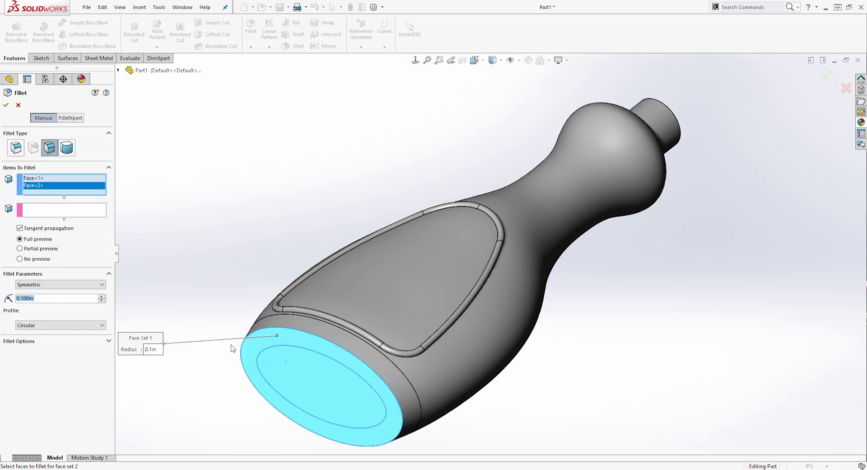
left_click(53, 216)
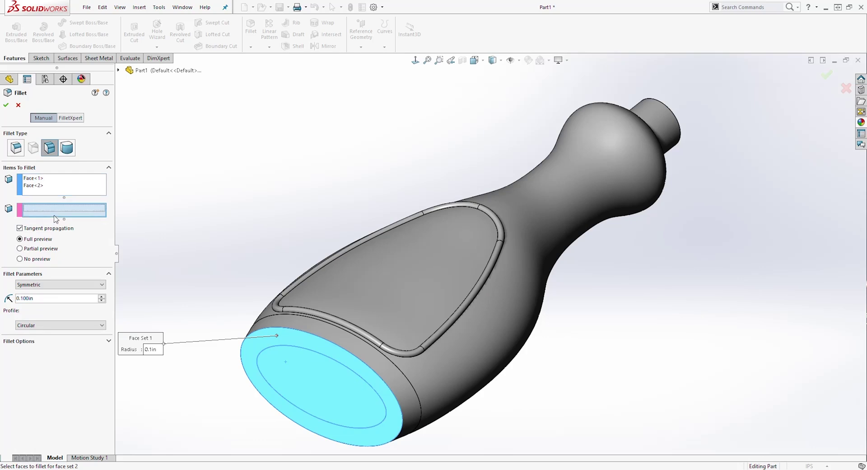
left_click(328, 338)
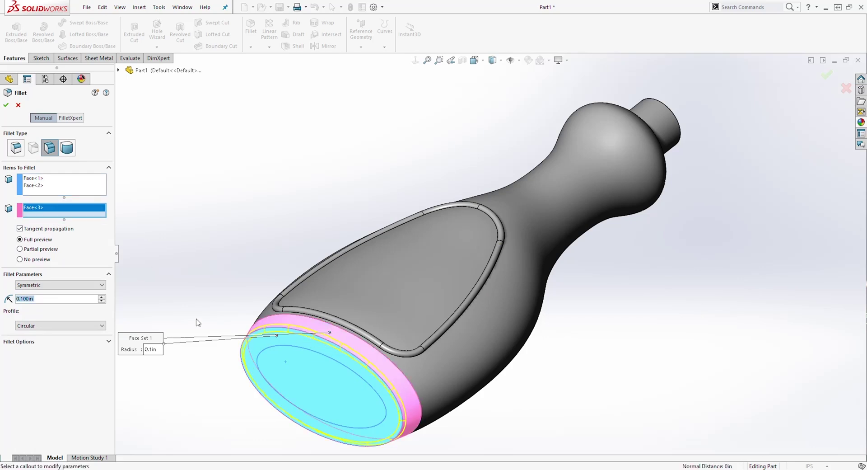
- Set the face fillet's parameters to Hold Line, using the side split line and the bottom face's inner ellipse as hold lines
key("ctrl+1")
scroll(599, 369, "down", 3)
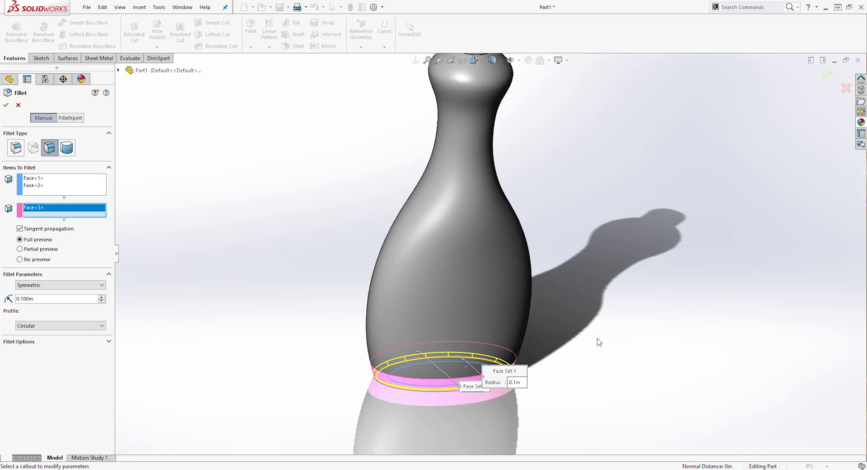
middle_click_drag(599, 342, 550, 313)
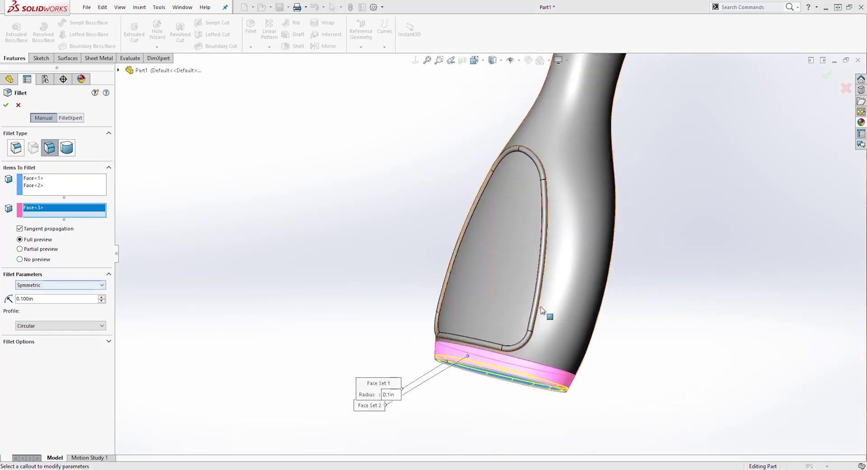
left_click(92, 287)
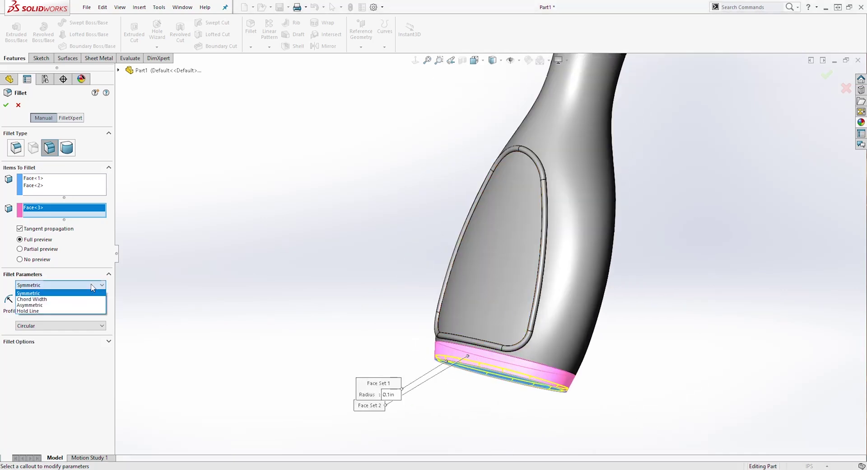
left_click(28, 311)
scroll(478, 353, "down", 2)
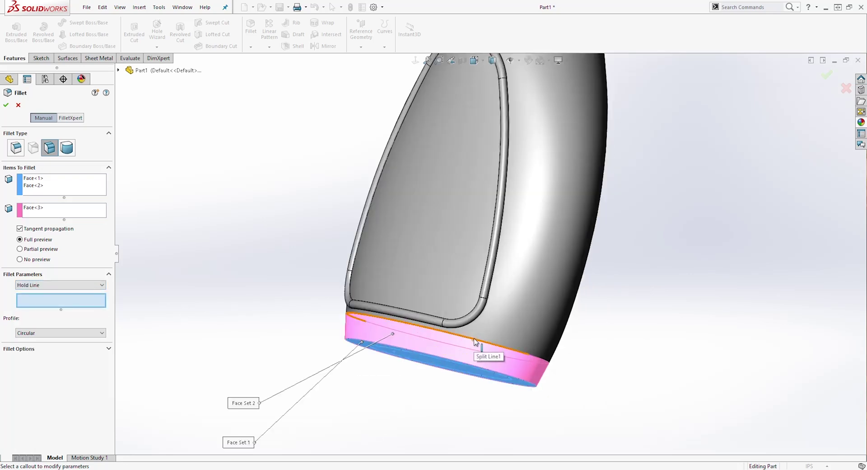
left_click(475, 342)
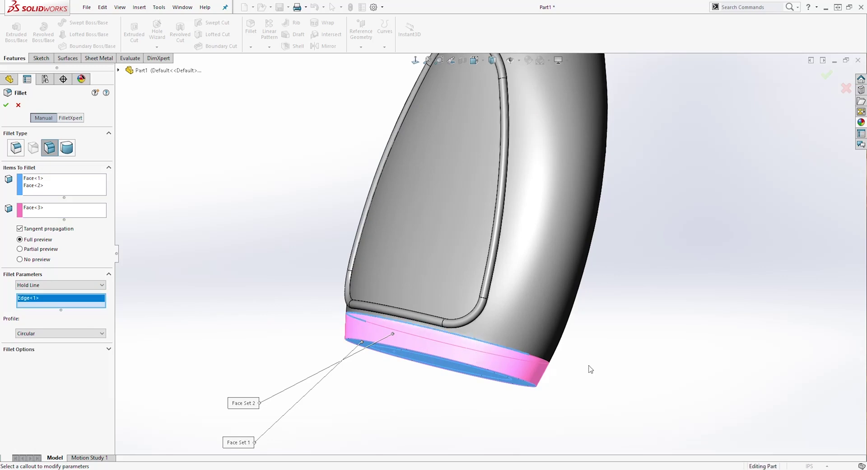
middle_click_drag(591, 369, 594, 329)
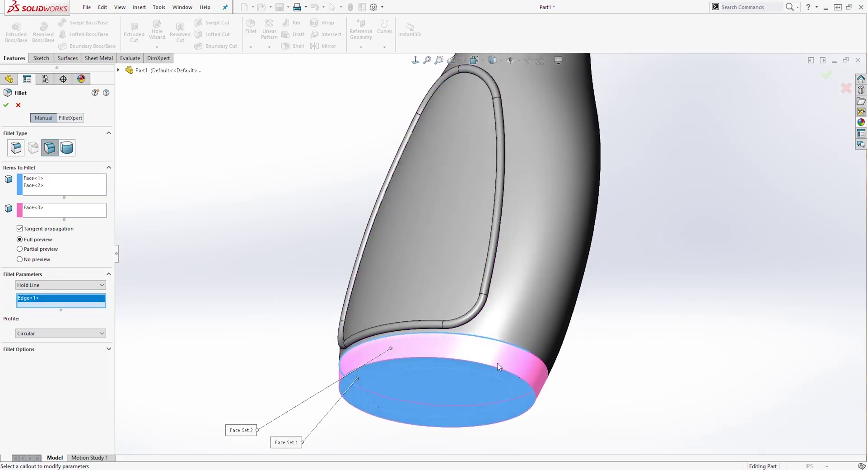
left_click(471, 371)
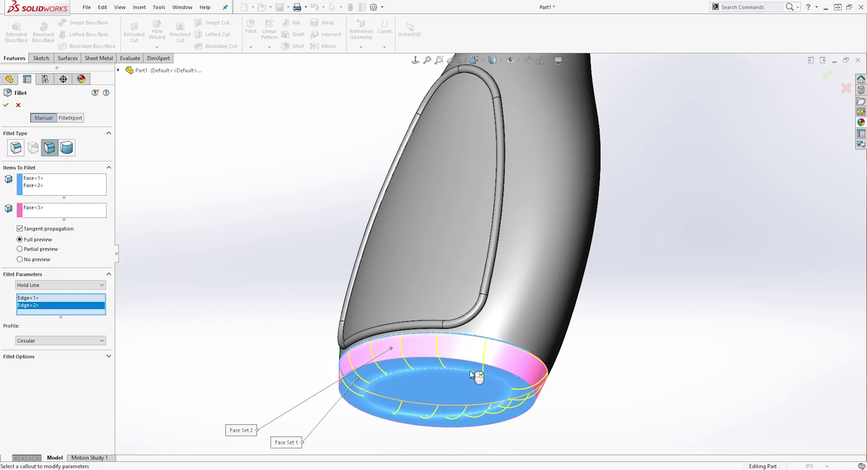
- Set the face fillet's profile to Curvature Continuous and create the fillet around the bottle's base
left_click(51, 341)
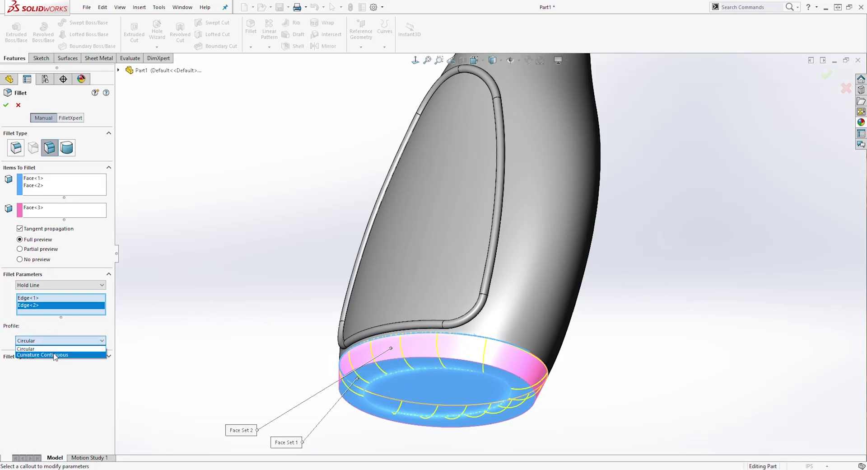
left_click(56, 355)
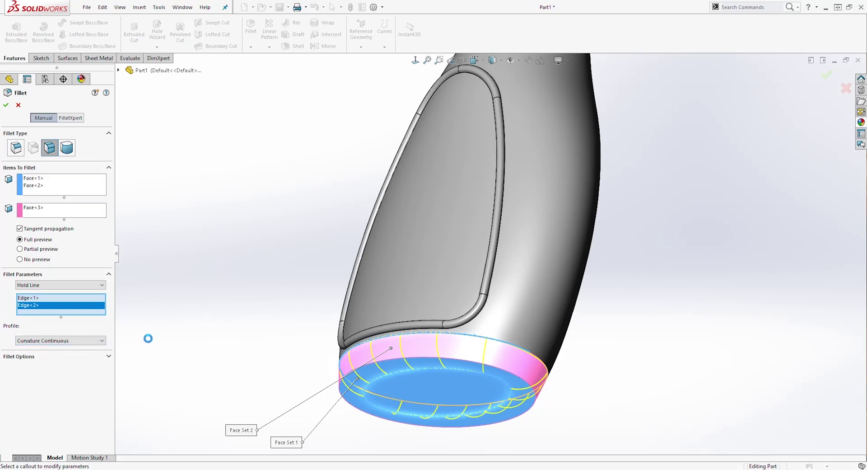
middle_click_drag(637, 277, 490, 330)
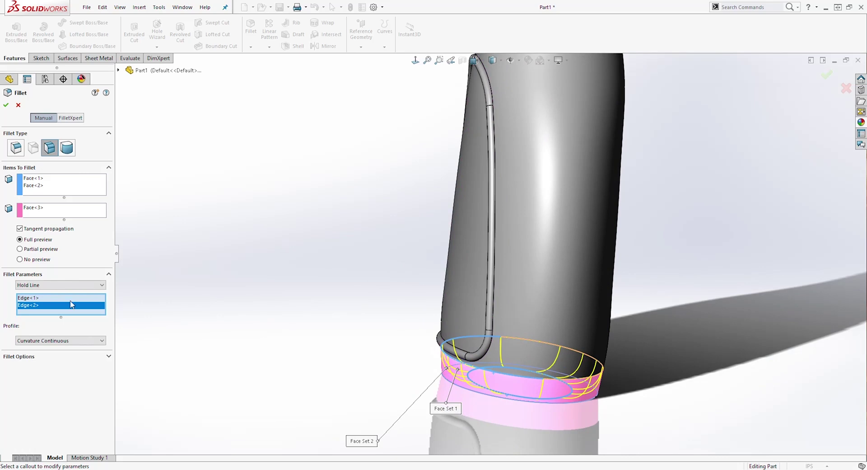
left_click(6, 106)
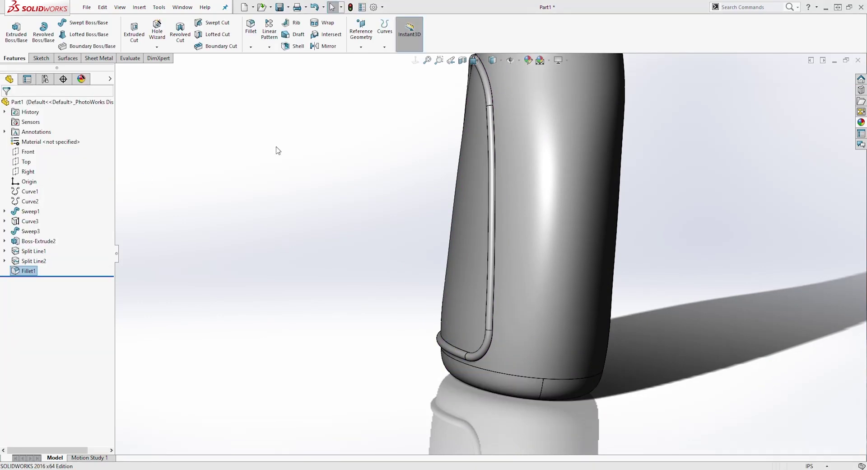
- Add a 0.06 in constant-size, curvature-continuous fillet to the raised label border by selecting its face with tangent propagation
left_click(250, 25)
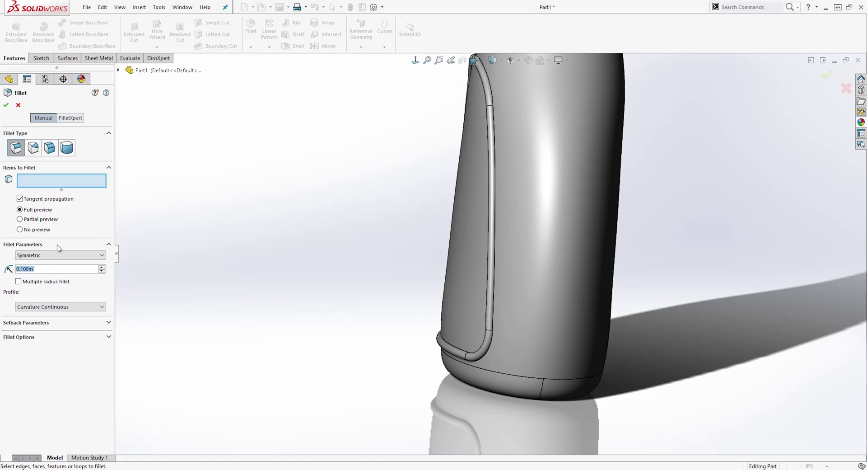
type("0.06")
middle_click_drag(361, 271, 523, 211)
scroll(542, 171, "down", 3)
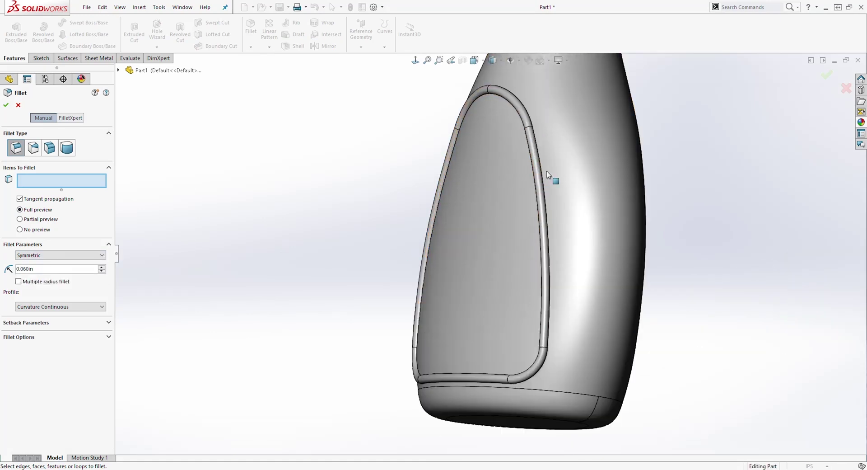
left_click(538, 165)
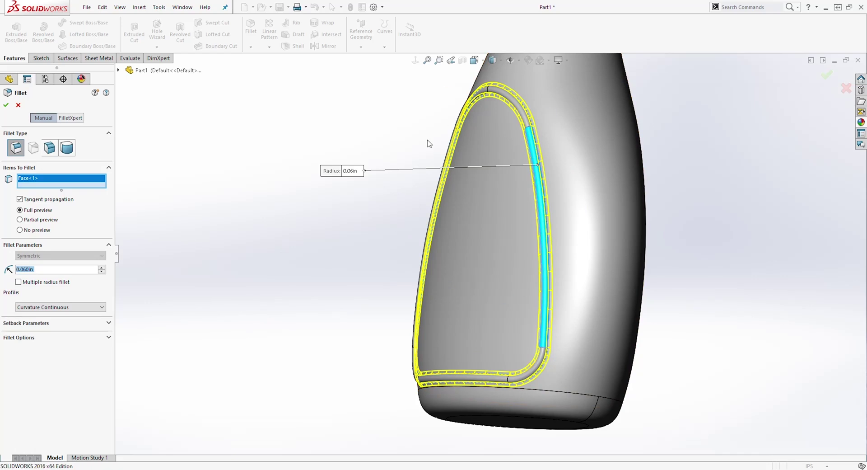
left_click(7, 106)
- Shell the bottle to a 0.020 in wall thickness, removing the neck's top face
scroll(368, 212, "down", 5)
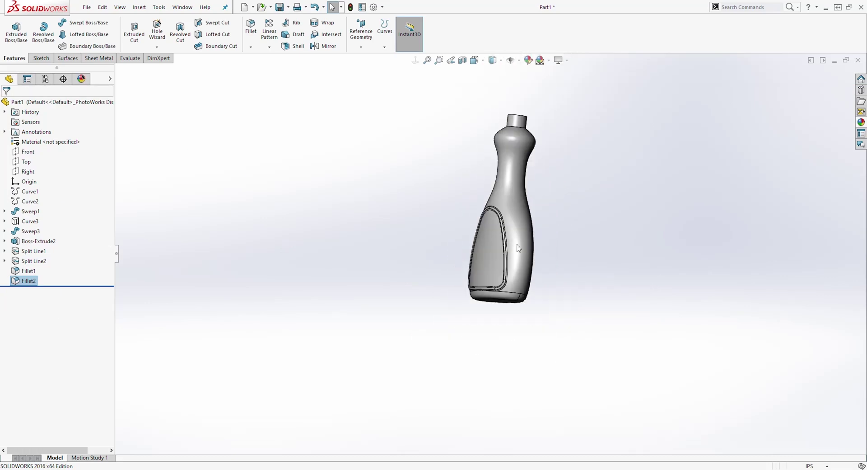
middle_click_drag(542, 136, 588, 180)
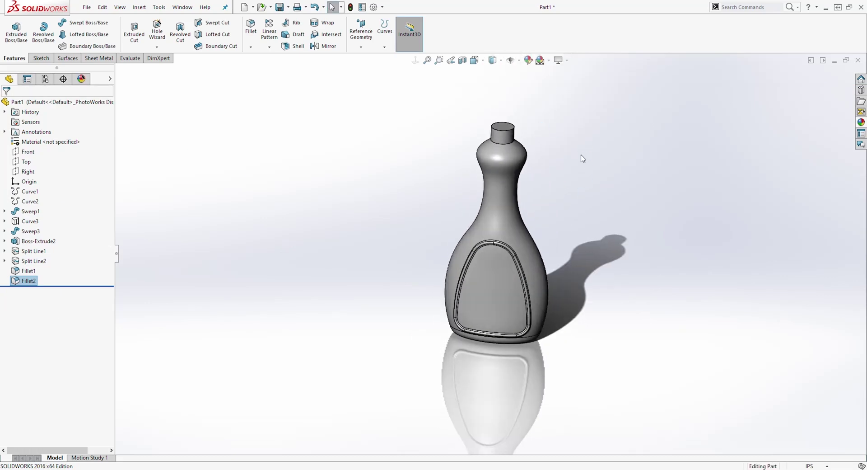
scroll(582, 158, "down", 2)
scroll(582, 157, "down", 2)
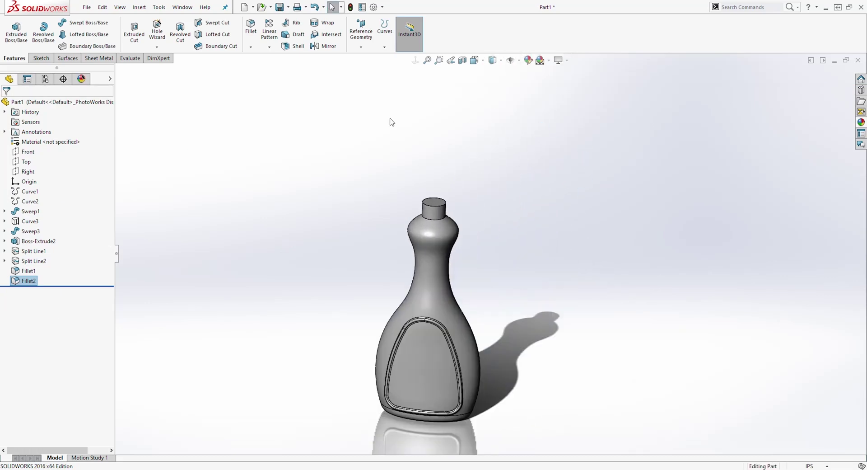
left_click(294, 46)
middle_click_drag(515, 267, 506, 271)
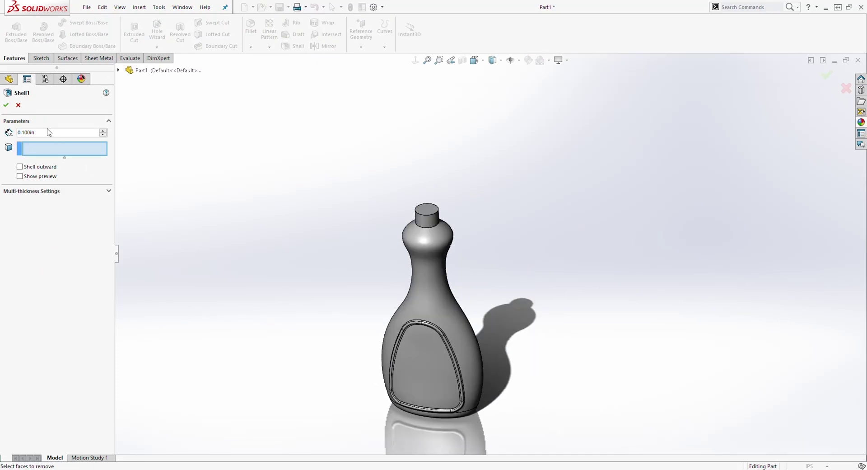
left_click(39, 153)
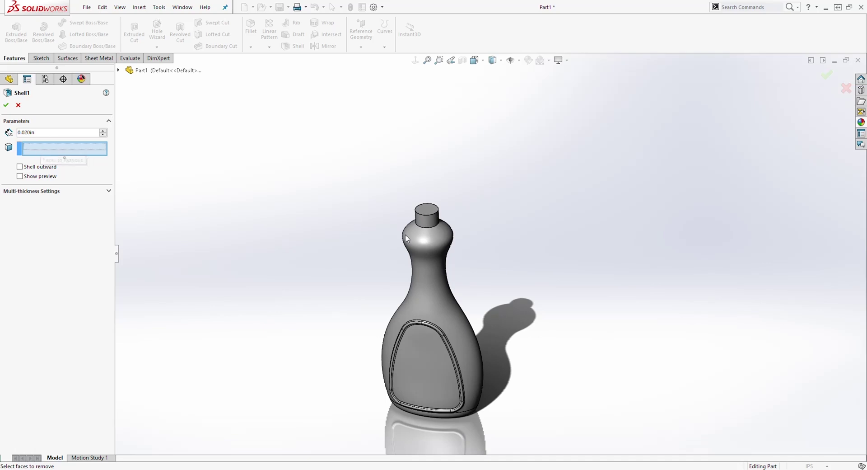
scroll(498, 238, "down", 2)
scroll(417, 210, "down", 2)
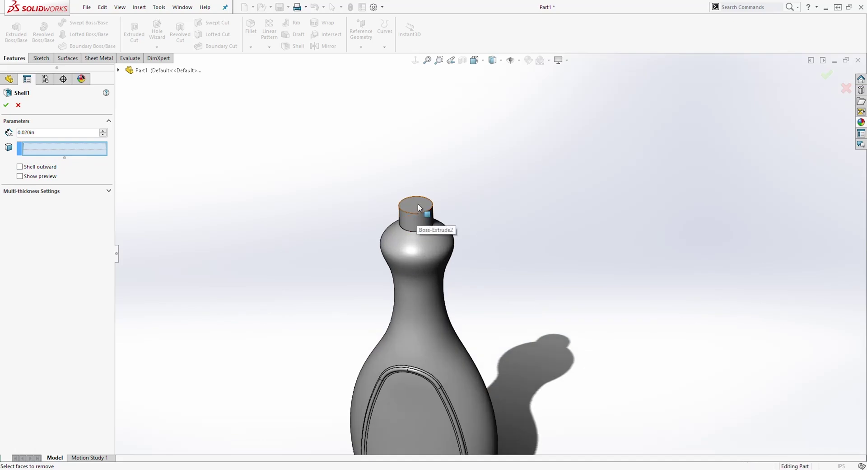
left_click(418, 203)
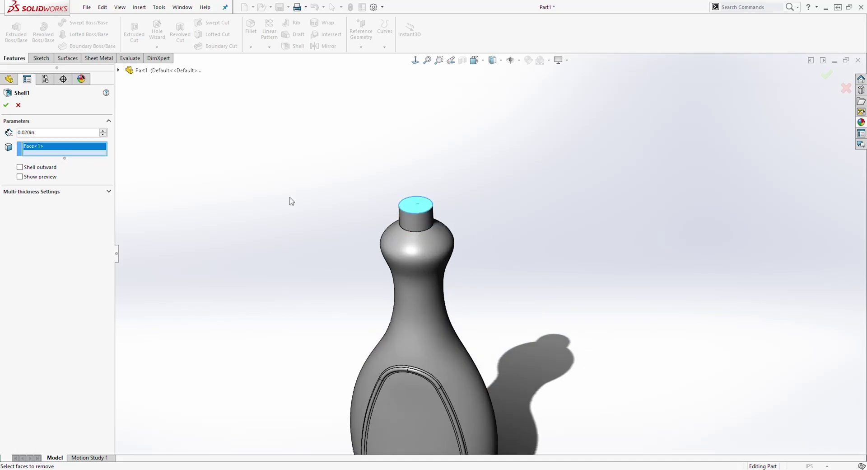
left_click(6, 107)
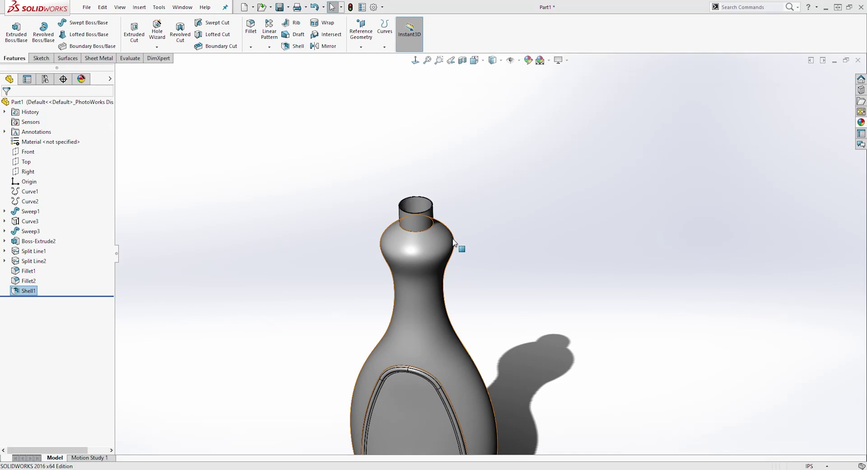
scroll(457, 316, "up", 3)
middle_click_drag(457, 316, 446, 354)
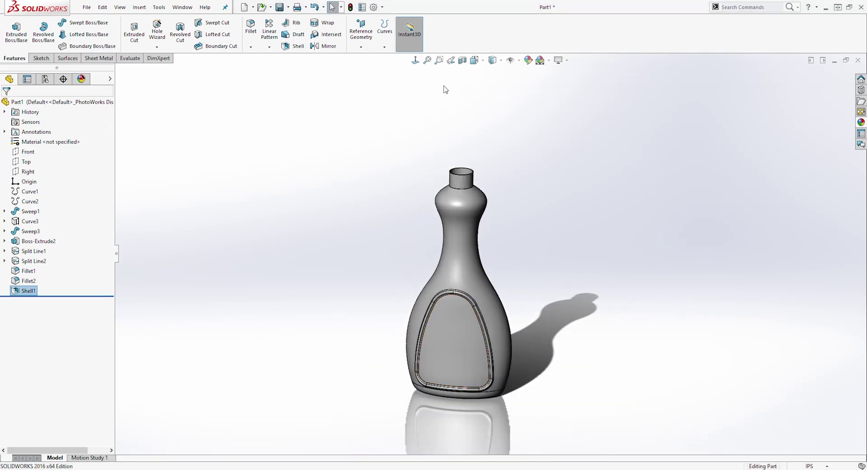
- Inspect the bottle's hollow interior with a zonal section view on the Front plane
left_click(463, 64)
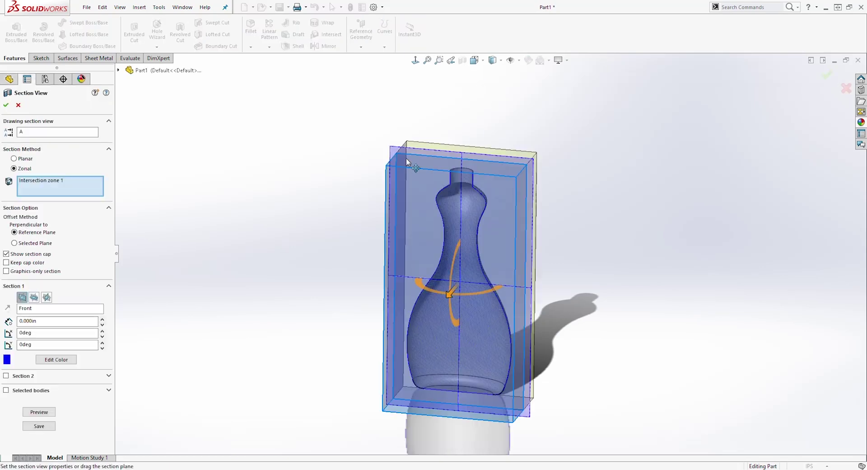
left_click(7, 105)
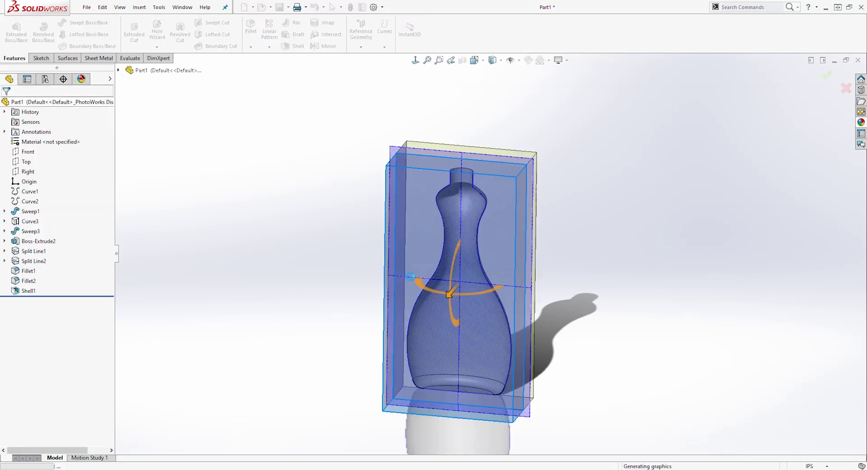
scroll(434, 209, "down", 3)
mouse_move(433, 208)
middle_mouse_down()
mouse_move(409, 218)
mouse_move(471, 174)
mouse_move(447, 206)
middle_mouse_up()
- Start a thread on the top outer edge of the bottle neck and enable its start offset
middle_click_drag(479, 95, 487, 194)
scroll(487, 180, "down", 3)
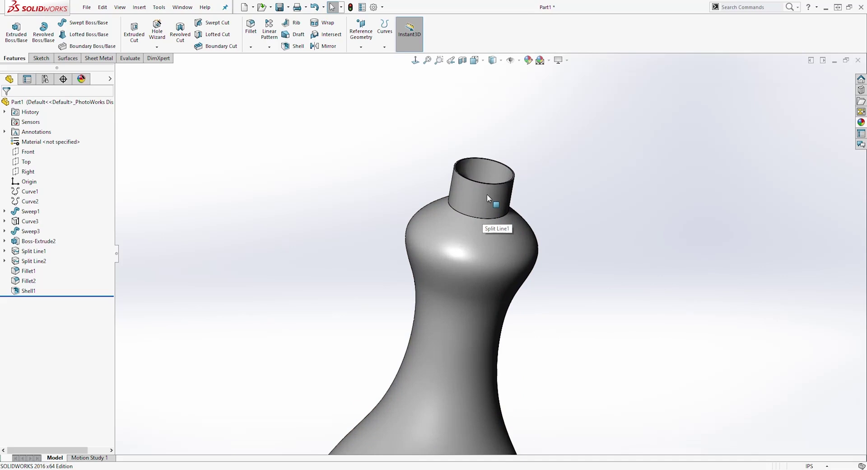
left_click(160, 45)
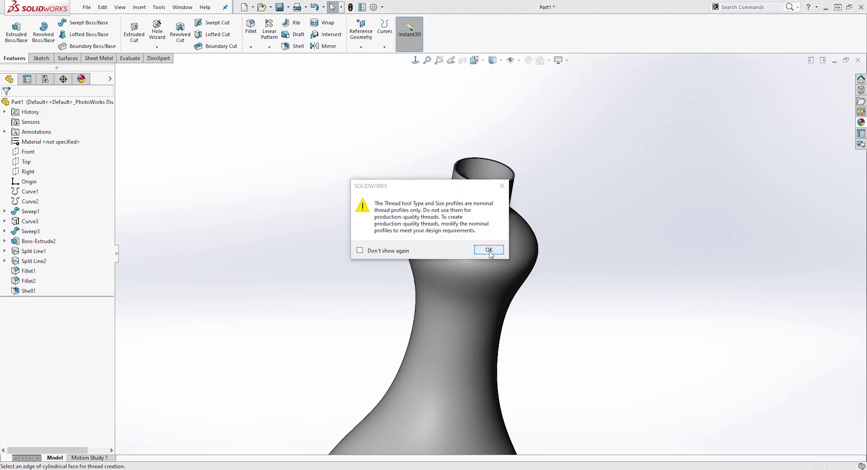
left_click(489, 250)
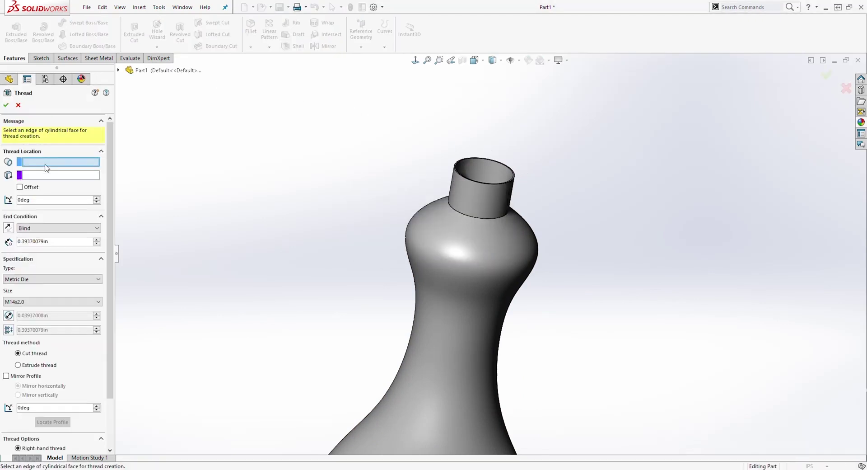
scroll(513, 188, "down", 10)
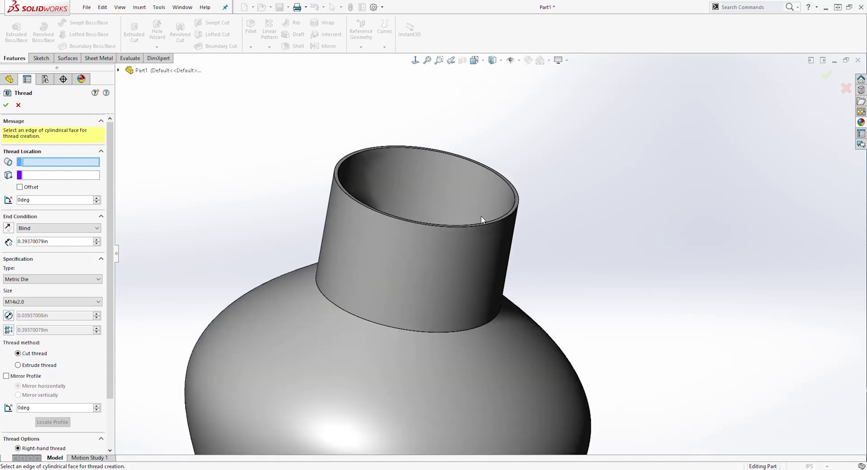
left_click(511, 219)
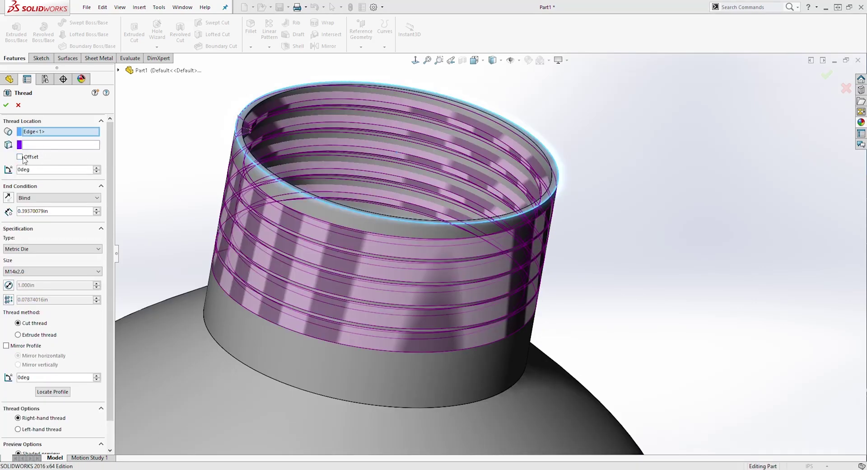
left_click(20, 156)
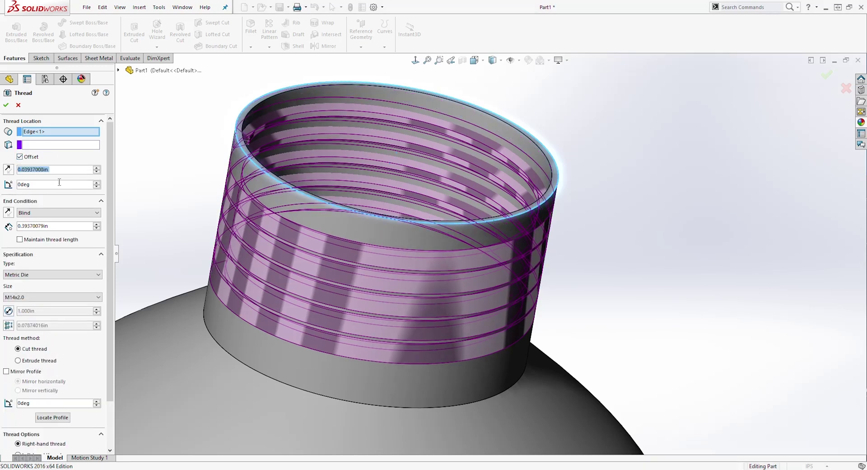
- Override the thread's pitch with 0.16 in and set the thread method to Extrude thread
left_click(9, 325)
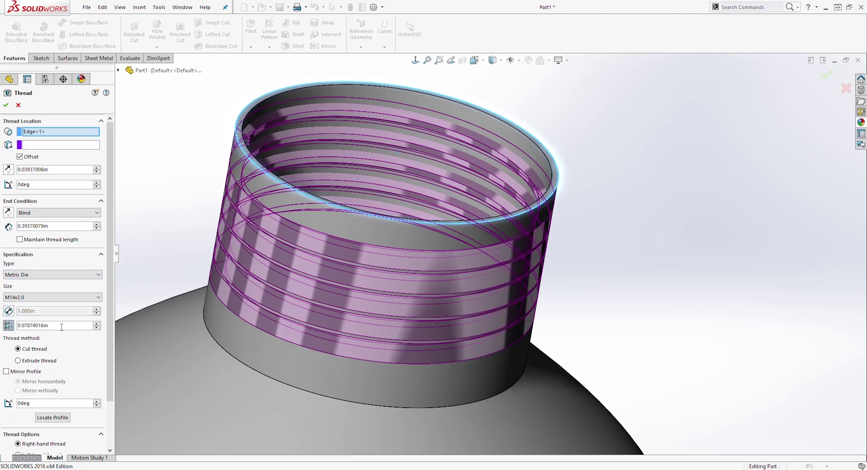
key("ctrl+a")
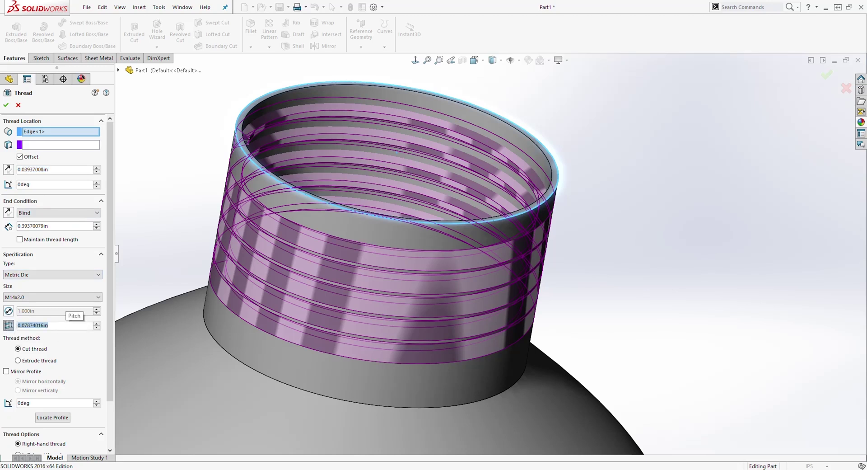
type("0.16")
key("Return")
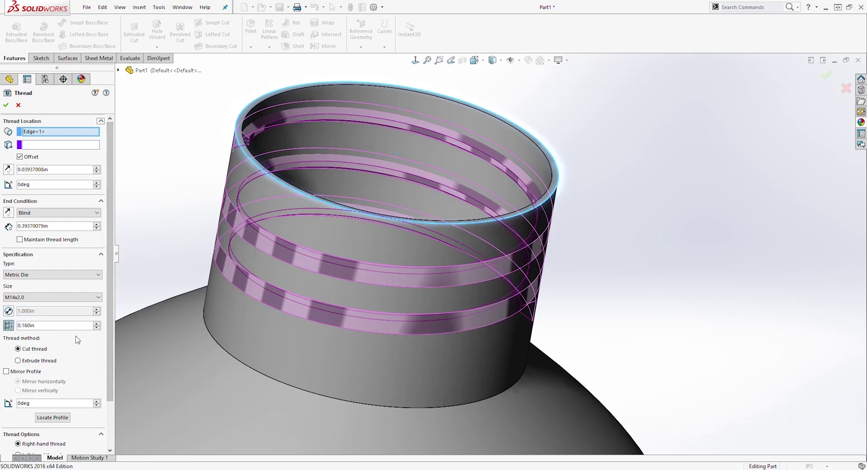
left_click(18, 361)
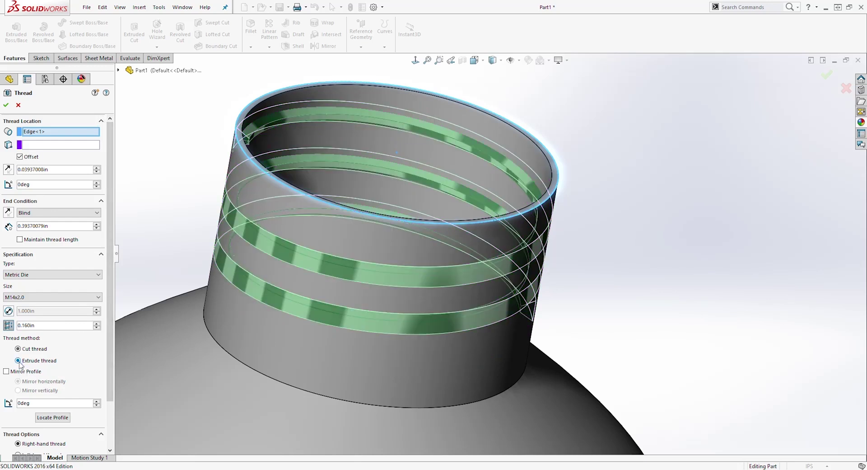
- Set the Metric Die thread size to M36x2.0 and mirror the thread profile horizontally so it projects outside the neck
left_click(54, 298)
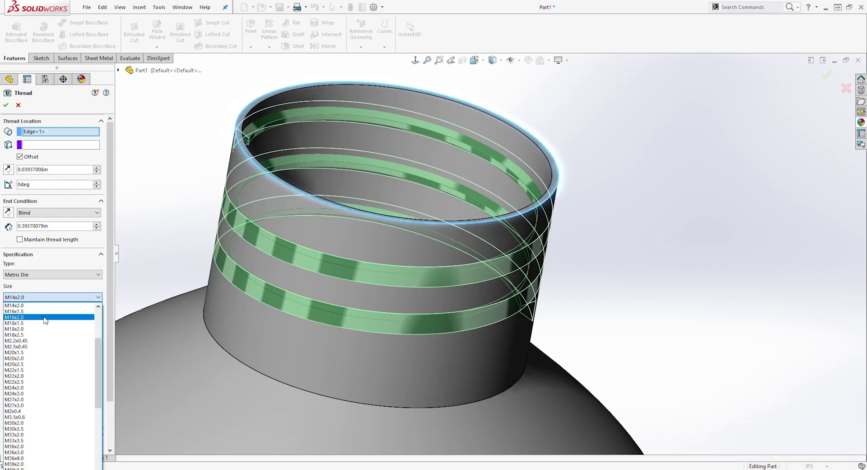
scroll(40, 360, "down", 3)
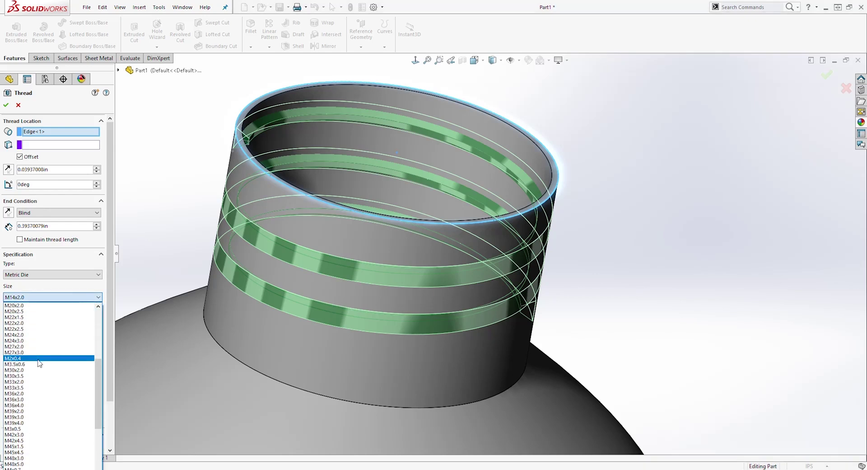
left_click(28, 396)
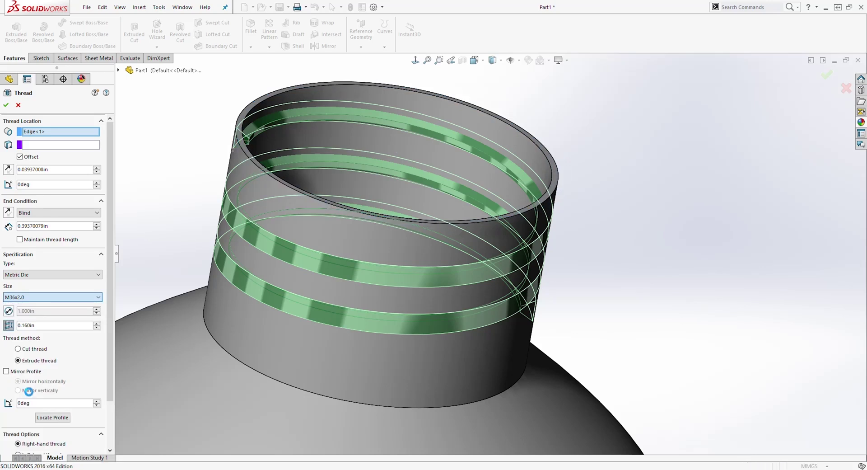
left_click(17, 362)
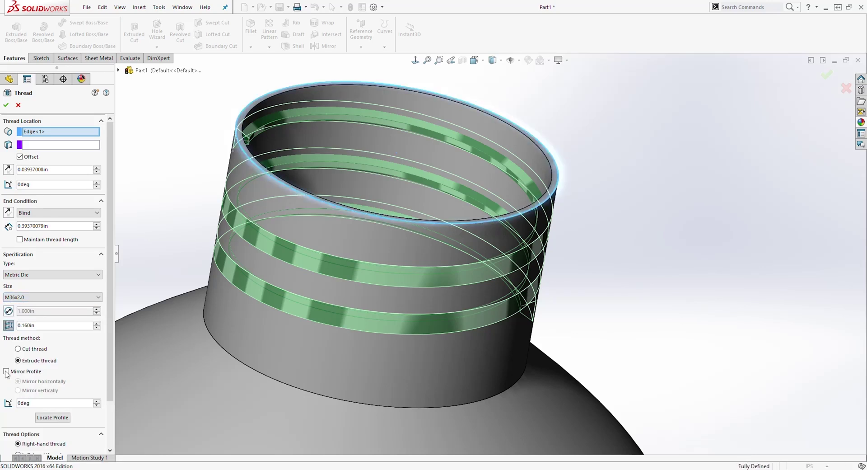
left_click(13, 370)
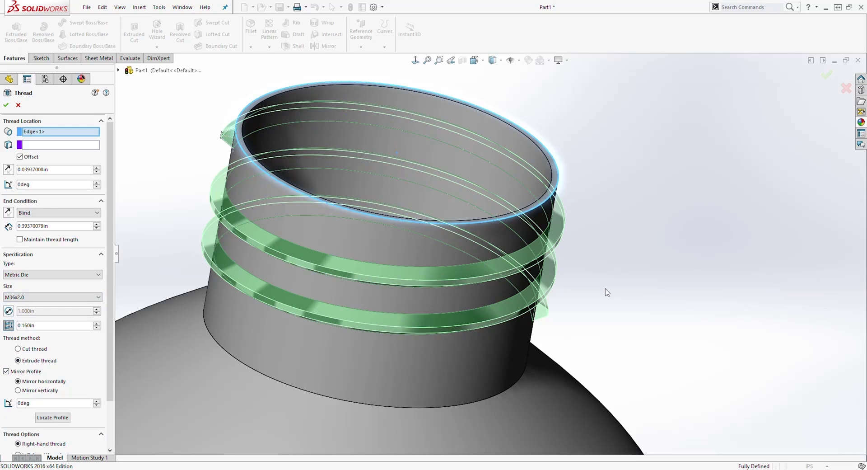
middle_click_drag(604, 291, 483, 360)
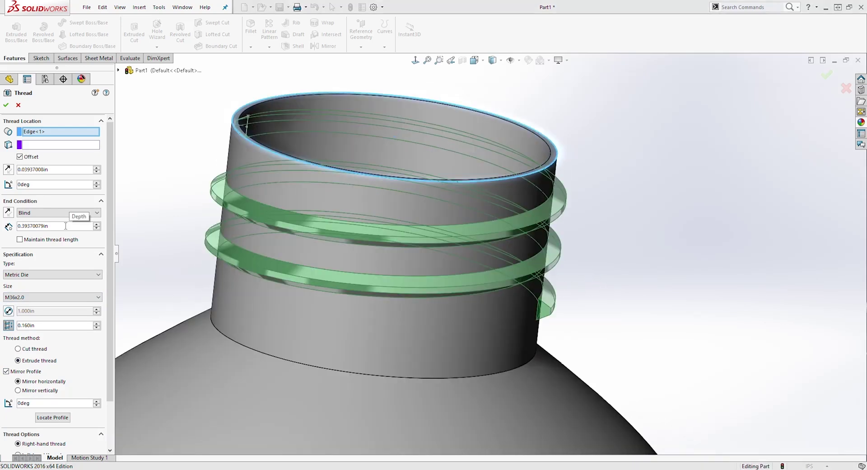
- Set the thread's blind depth to 0.29 in and create the thread
double_click(66, 225)
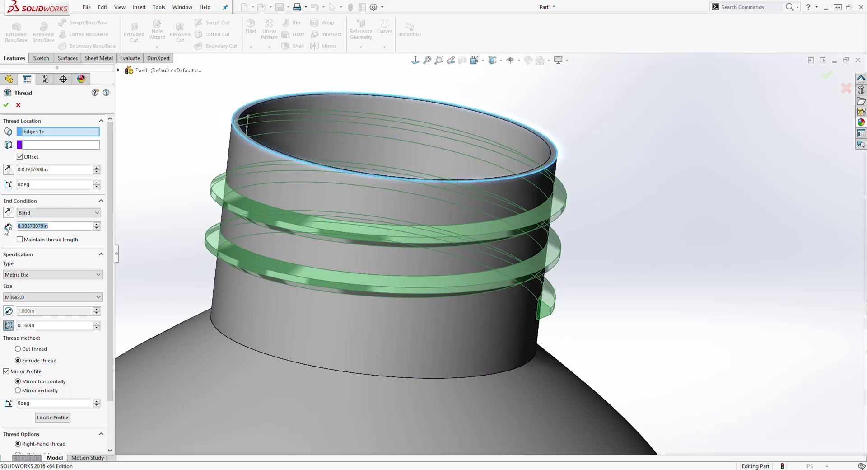
type("0.29")
key("Return")
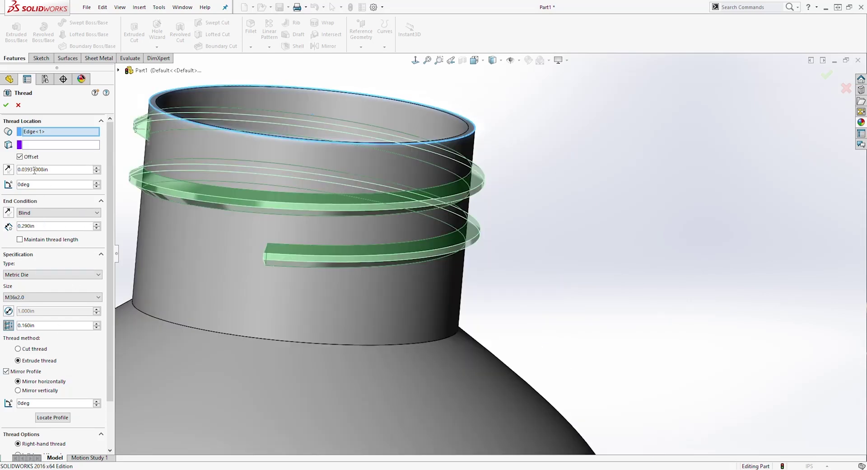
left_click(6, 107)
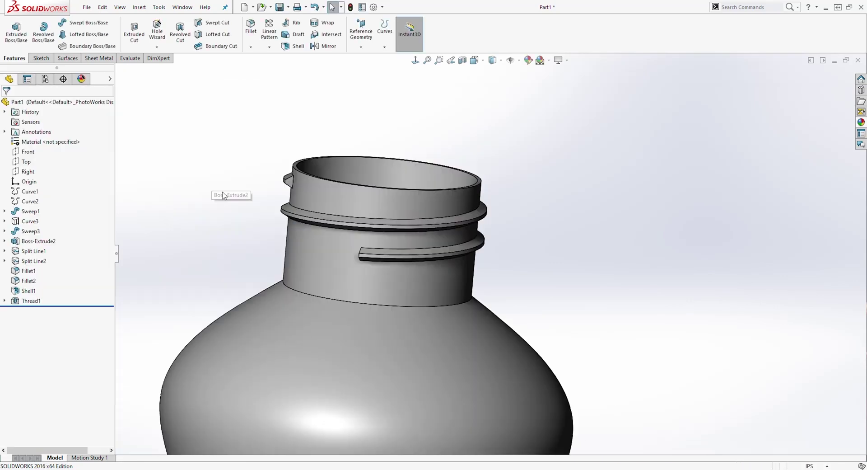
- Start a 0.0125 in curvature-continuous fillet on the thread, selecting the end face at its upper start
middle_click_drag(400, 242, 344, 179)
scroll(329, 168, "down", 3)
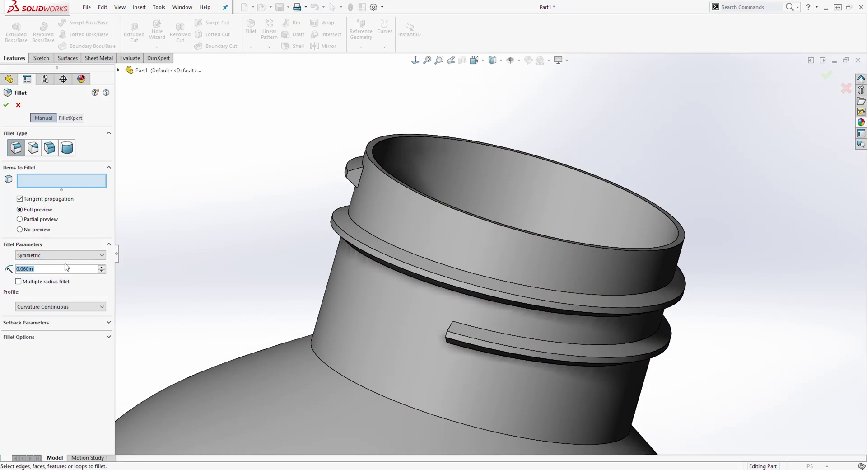
type("0.0125")
scroll(358, 174, "down", 3)
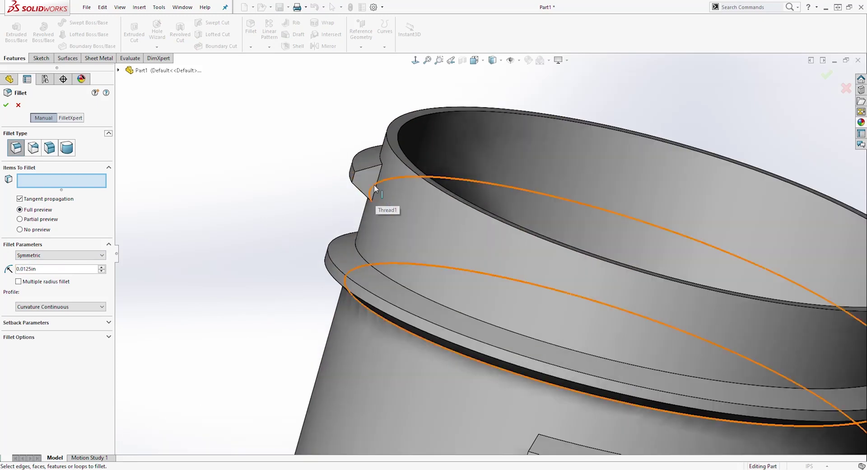
left_click(369, 183)
middle_click_drag(304, 208, 444, 226)
middle_click_drag(592, 254, 631, 276)
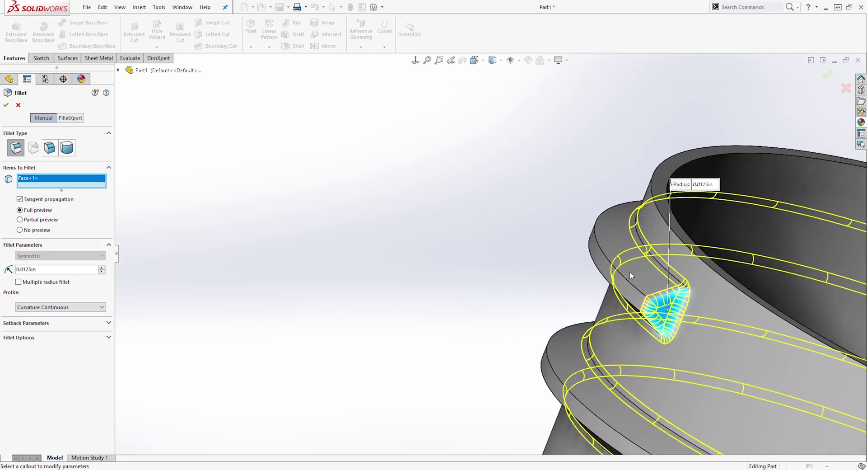
- Add the thread's outer helical face and its lower end face to the fillet and create it
left_click(605, 267)
middle_click_drag(555, 259, 504, 232)
scroll(543, 254, "up", 3)
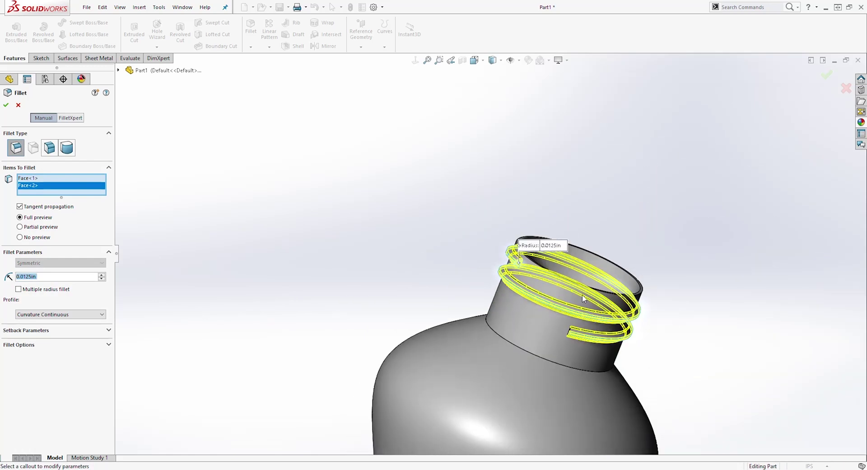
middle_click_drag(582, 346, 586, 325)
scroll(587, 325, "down", 5)
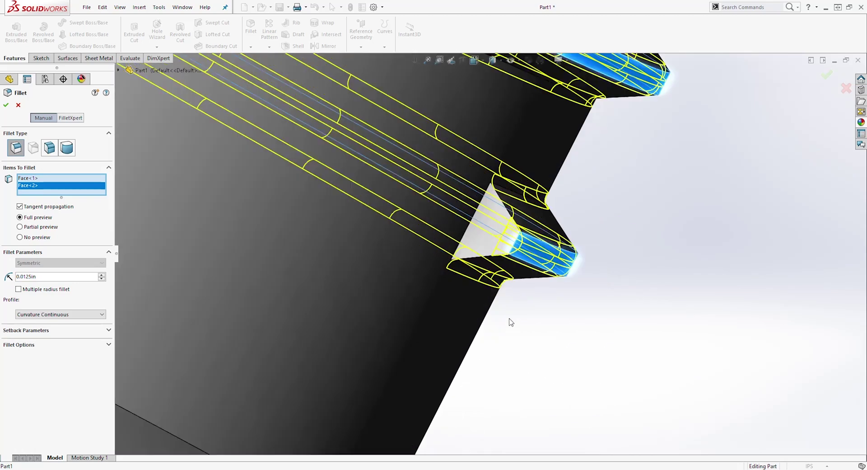
middle_click_drag(509, 320, 471, 226)
left_click(479, 224)
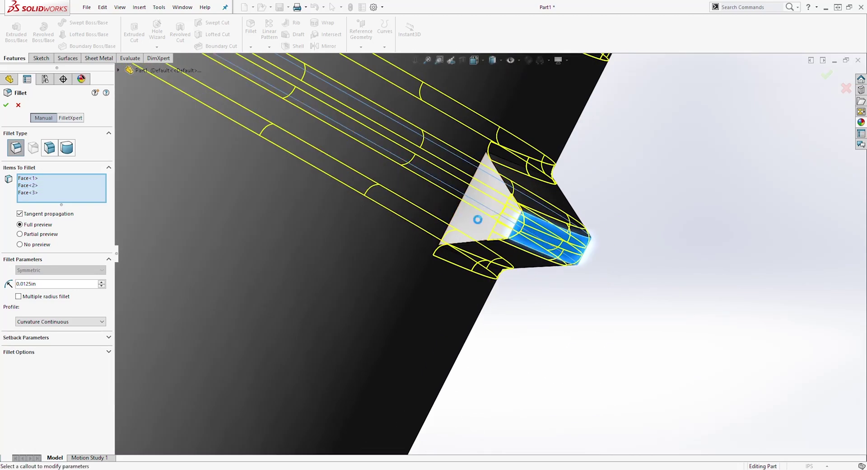
key("ctrl+shift+z")
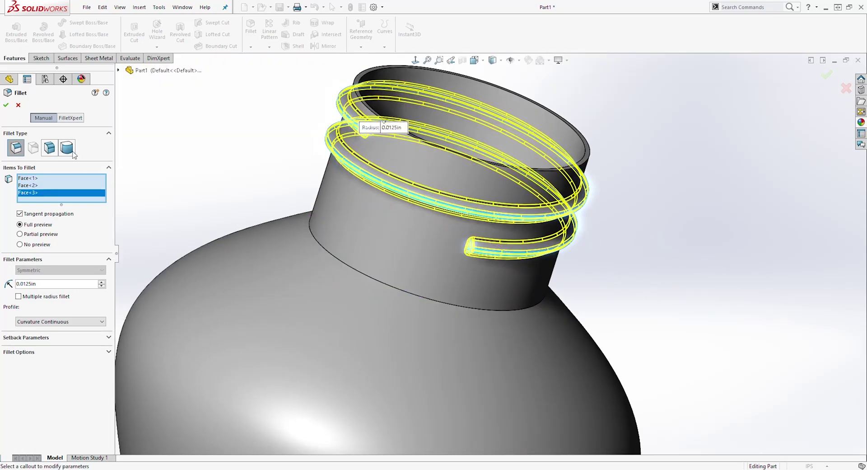
left_click(6, 106)
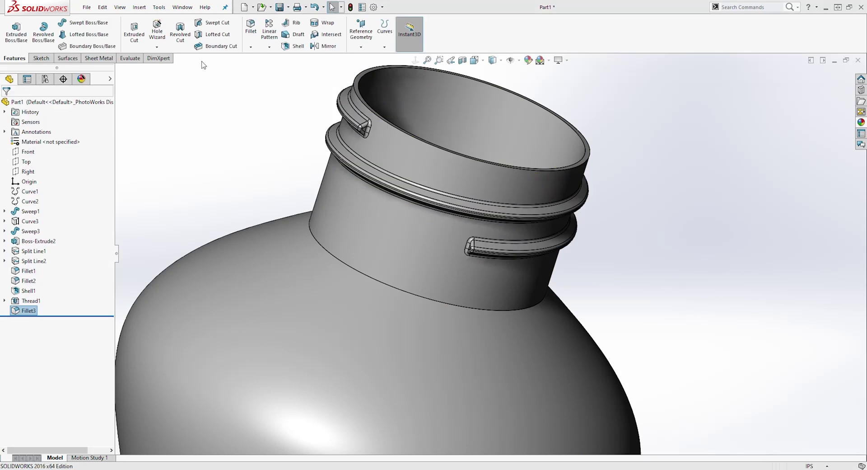
- Add a 0.1 in curvature-continuous fillet to the edge where the neck meets the bottle body
left_click(252, 30)
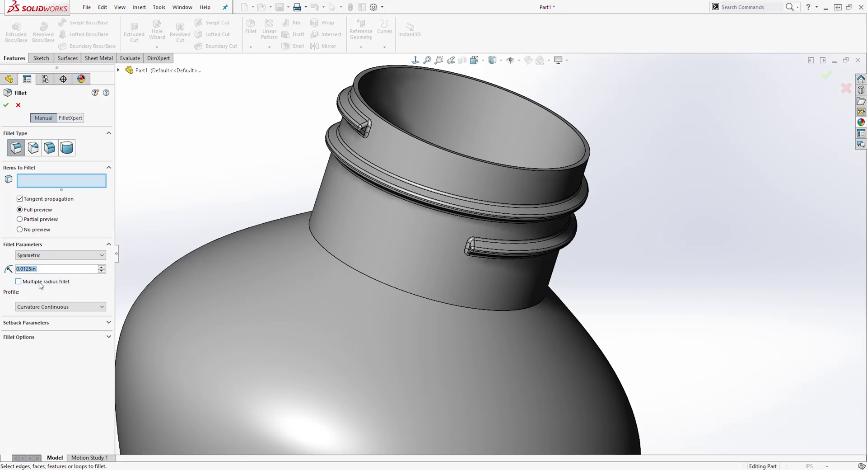
left_click(318, 242)
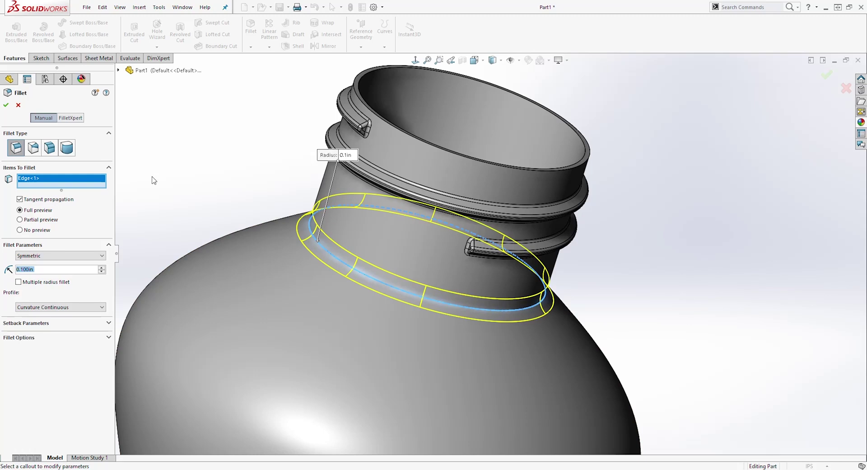
left_click(6, 107)
scroll(407, 300, "up", 8)
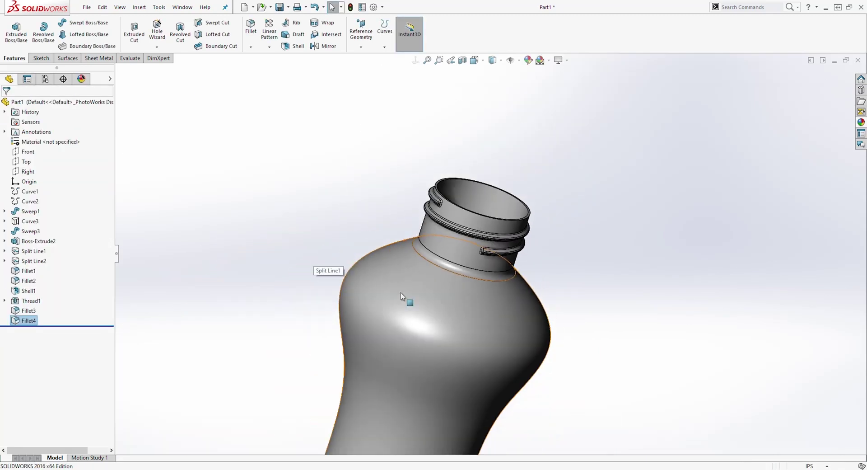
- Apply the default color appearance from the appearance library to the whole part
middle_click_drag(499, 362, 738, 178)
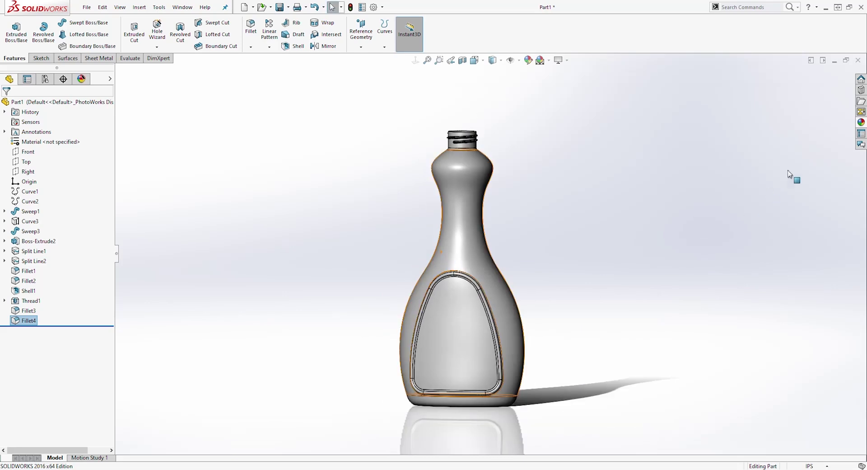
left_click(861, 122)
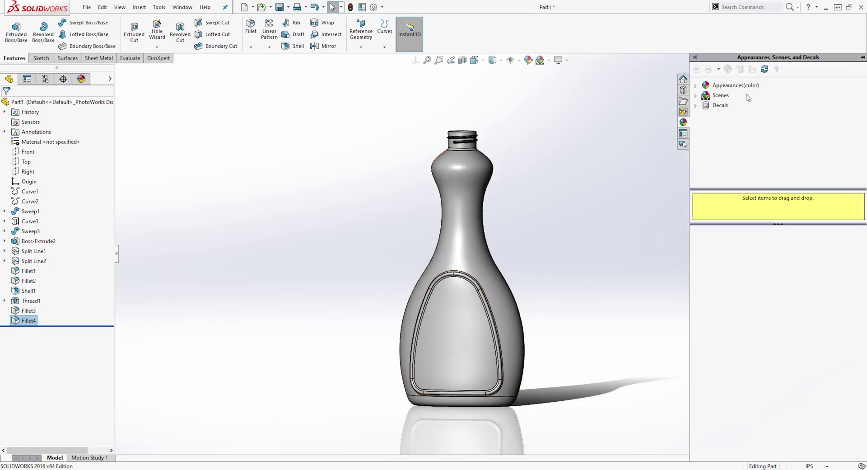
left_click(736, 85)
left_click(720, 252)
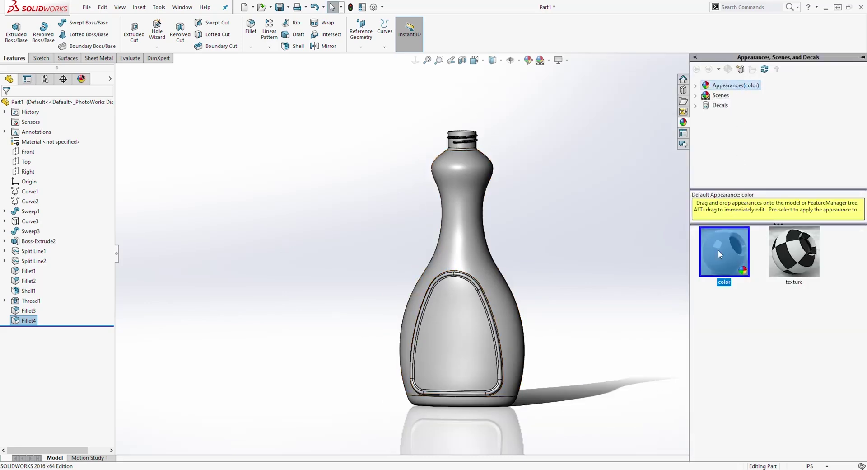
left_click_drag(719, 252, 456, 224)
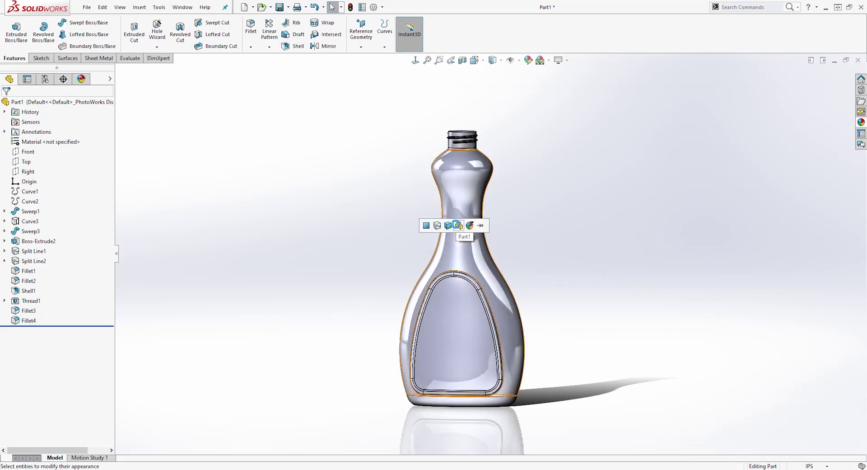
left_click(459, 225)
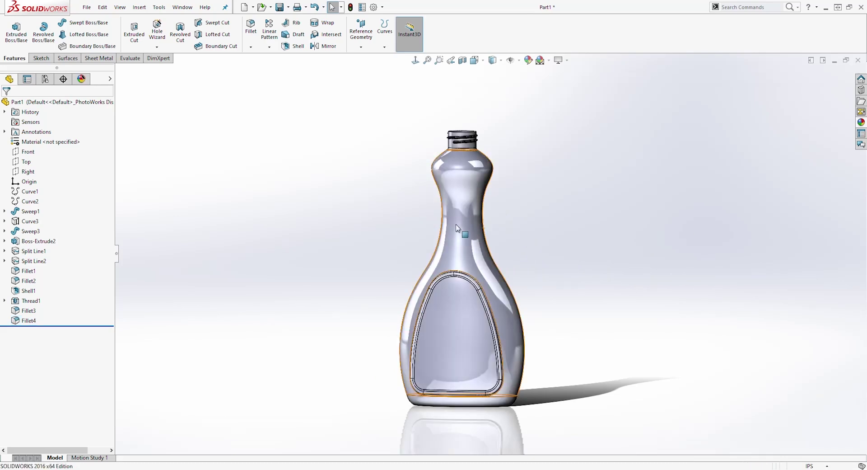
- Edit the part's color appearance to standard cyan, RGB 0, 255, 255, and accept the change
left_click(80, 81)
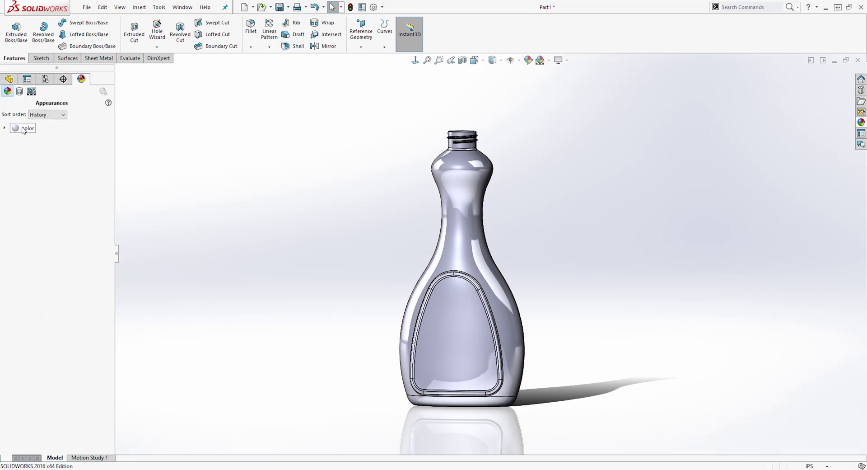
right_click(22, 128)
left_click(46, 144)
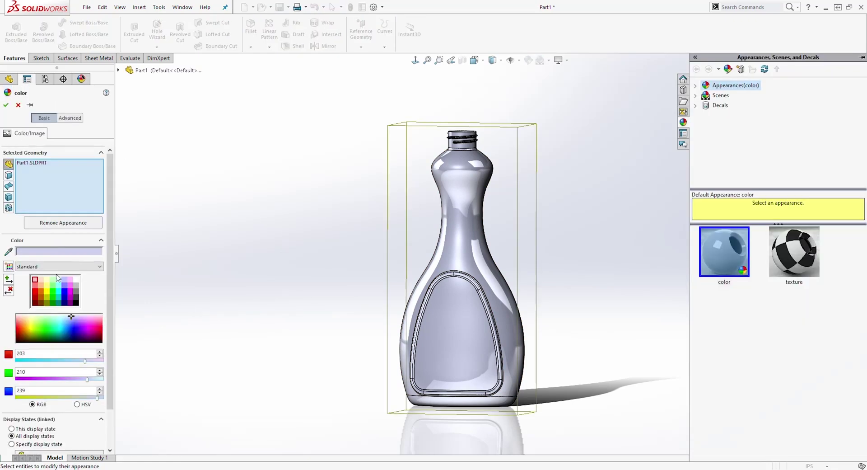
left_click(59, 288)
left_click(59, 296)
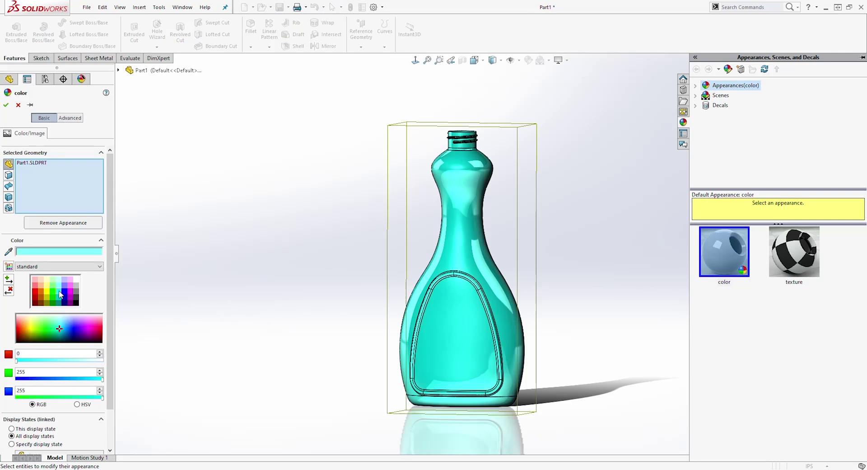
left_click(59, 286)
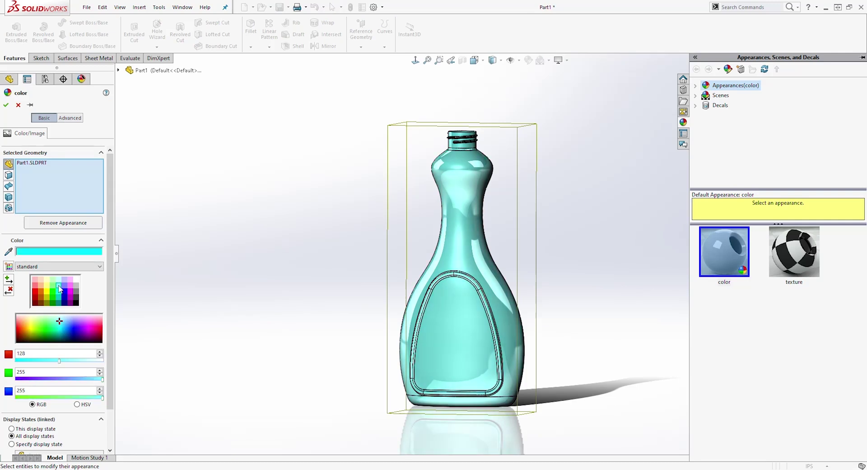
left_click(61, 296)
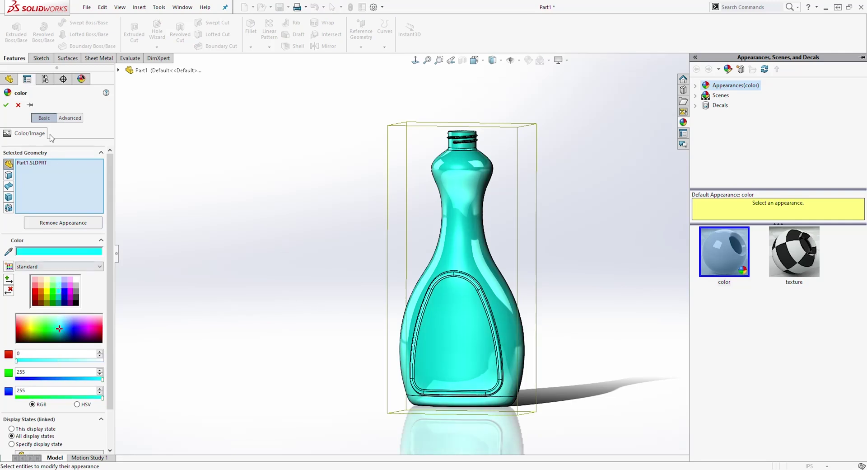
left_click(7, 106)
middle_click_drag(263, 157, 477, 213)
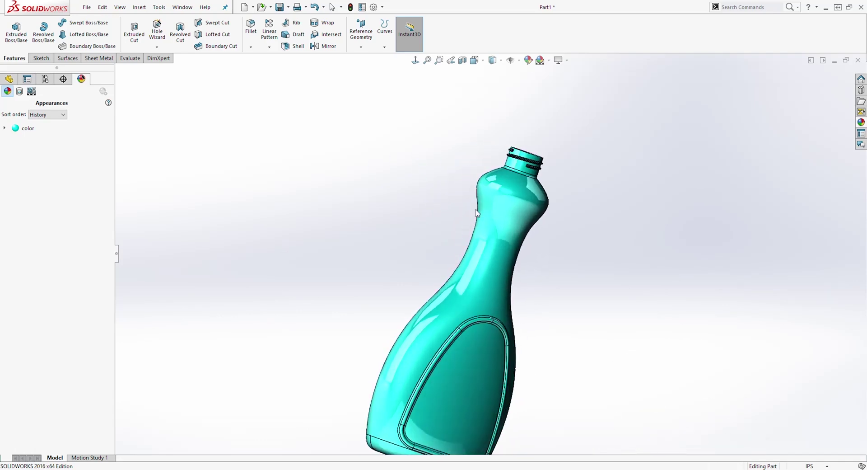